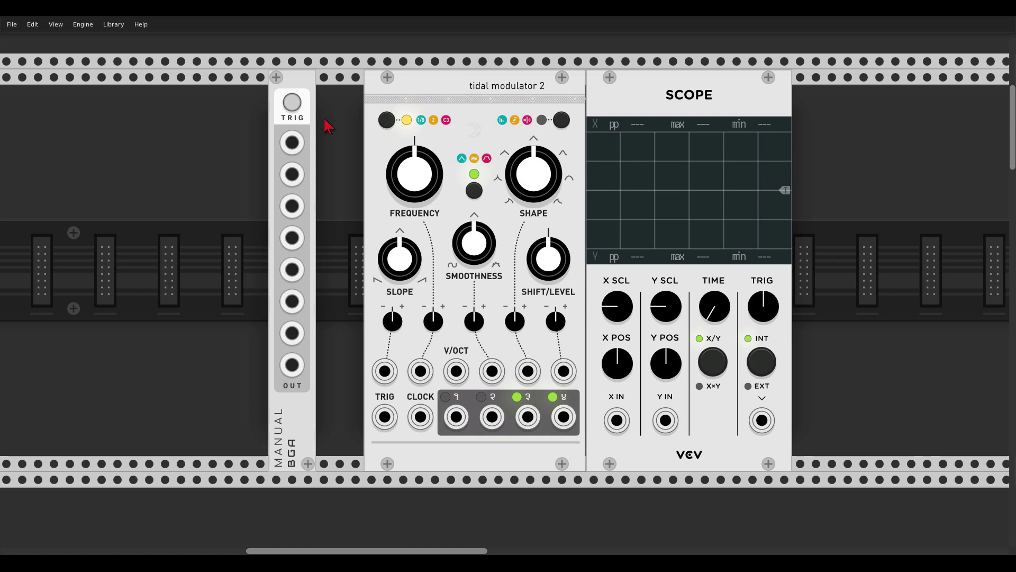
Cycle the tidal modulator 2 ramp mode through yellow and red, returning it to green
left_click(473, 189)
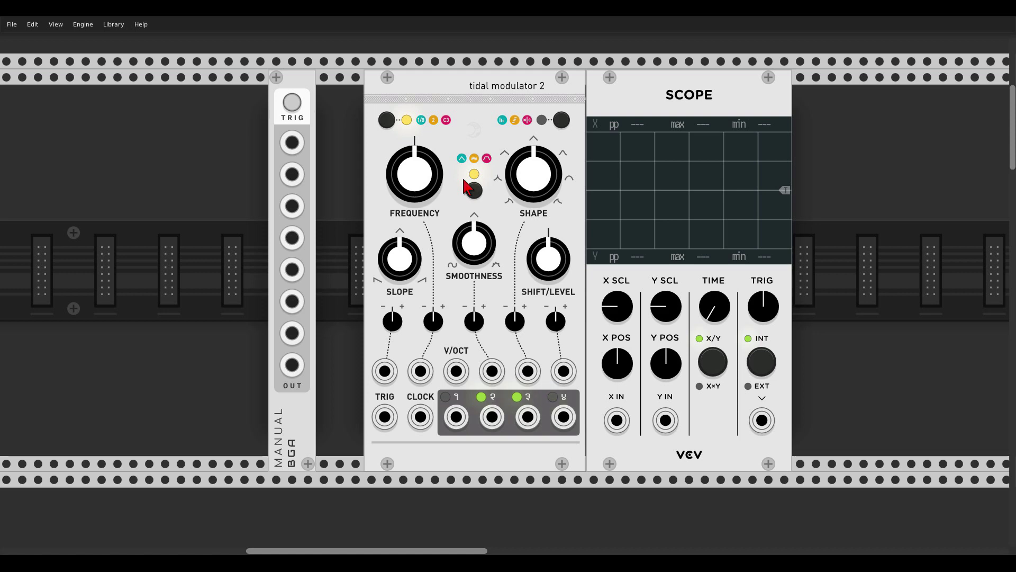
left_click(469, 185)
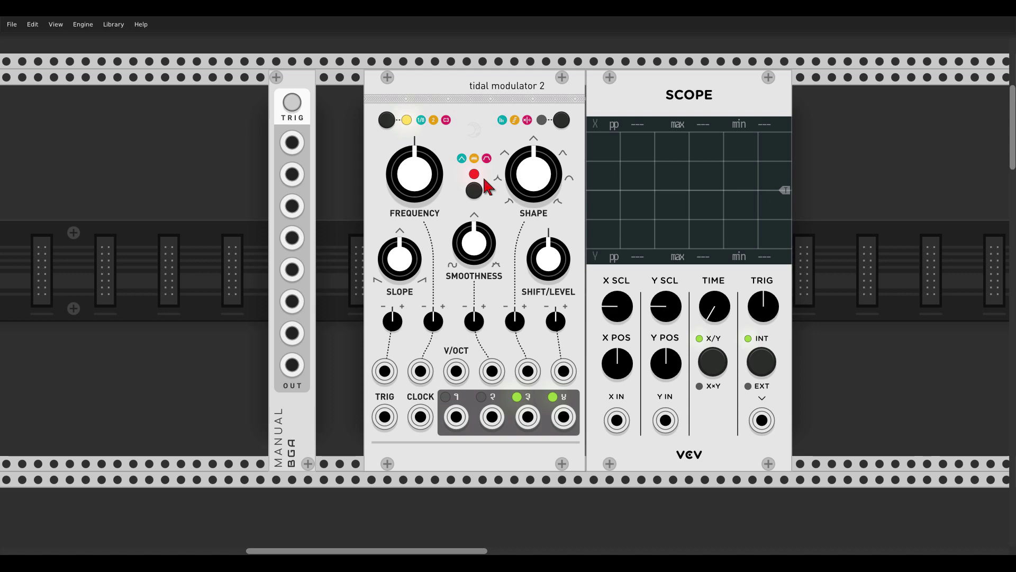
left_click(477, 194)
Patch the first manual trigger output into TRIG and modulator output 1 into the scope's X IN, and fire a test trigger
left_click_drag(291, 142, 388, 418)
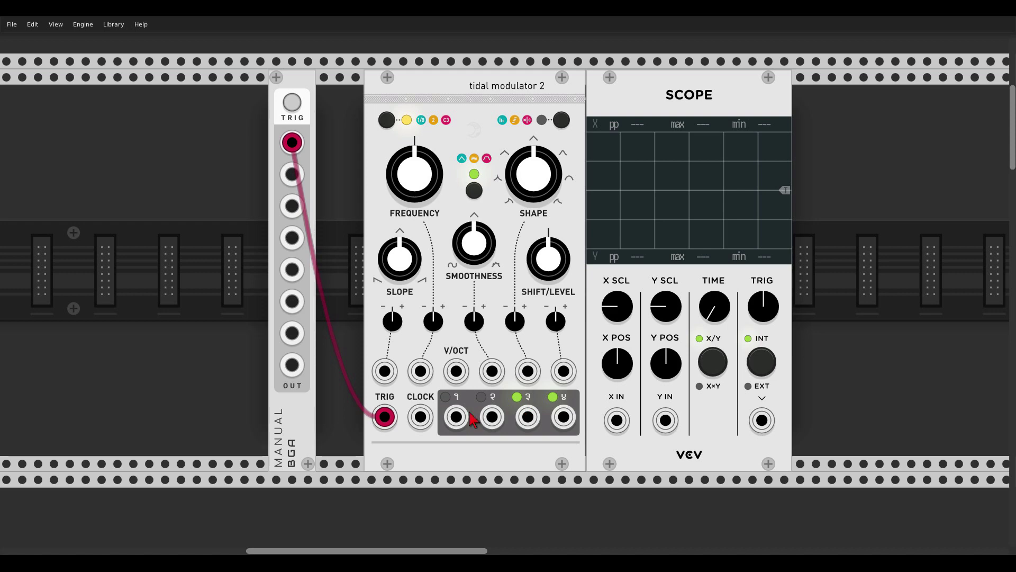
left_click_drag(457, 417, 617, 420)
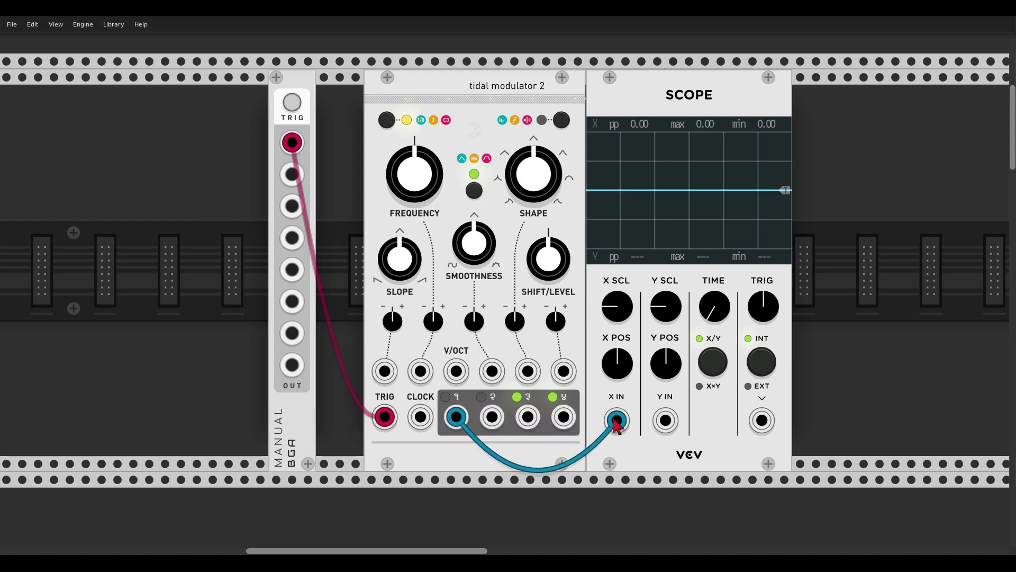
left_click(294, 104)
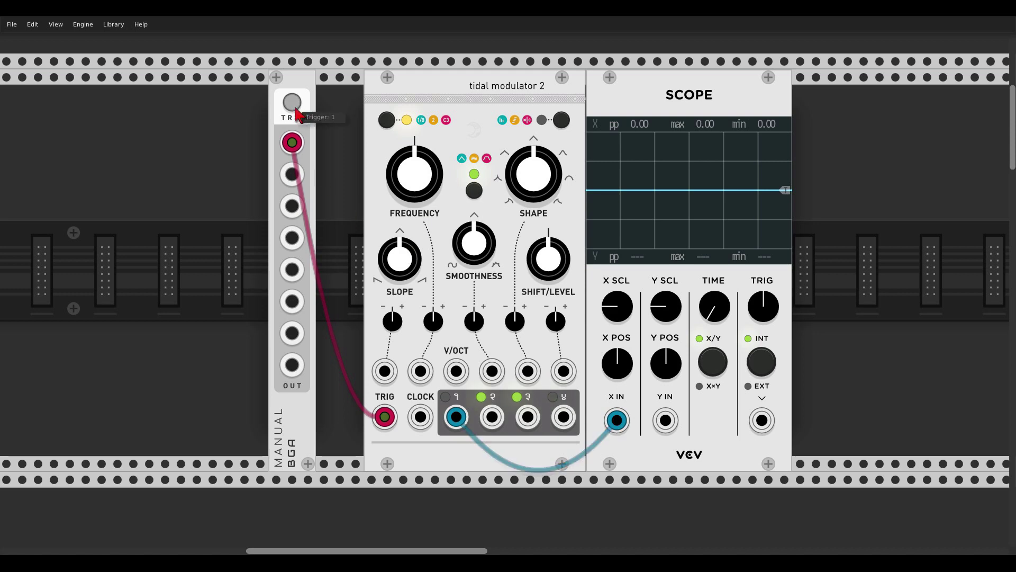
Turn the modulator's SHIFT/LEVEL fully up and fire a series of manual triggers at slow and rapid spacing
mouse_move(546, 258)
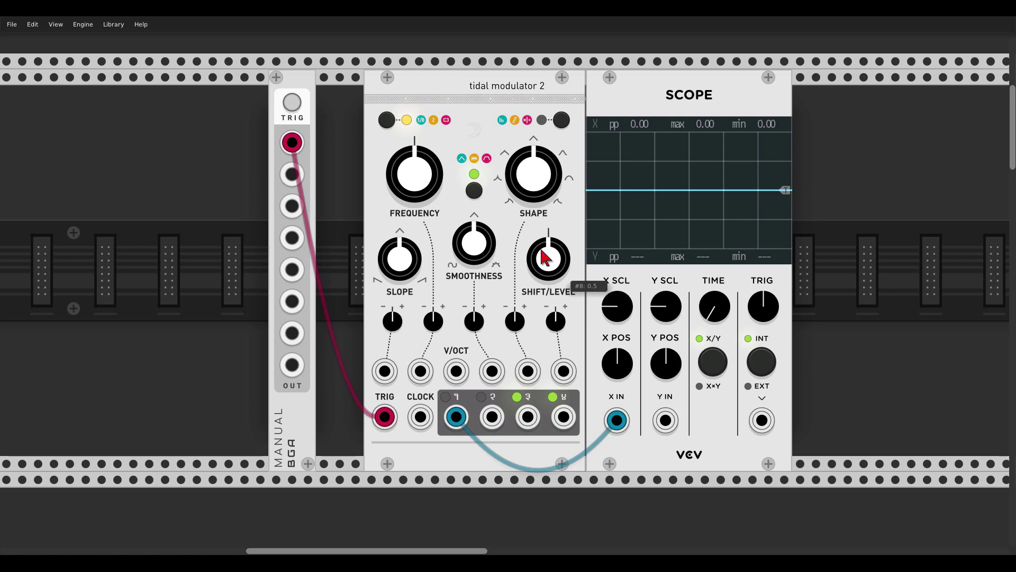
left_click_drag(546, 258, 545, 228)
left_click(295, 106)
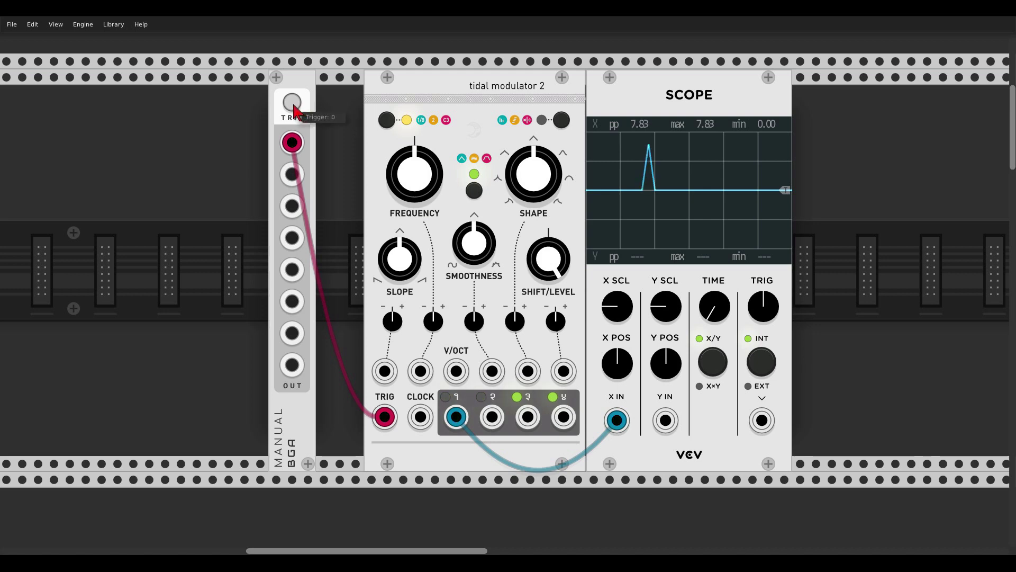
left_click(295, 106)
left_click(295, 106)
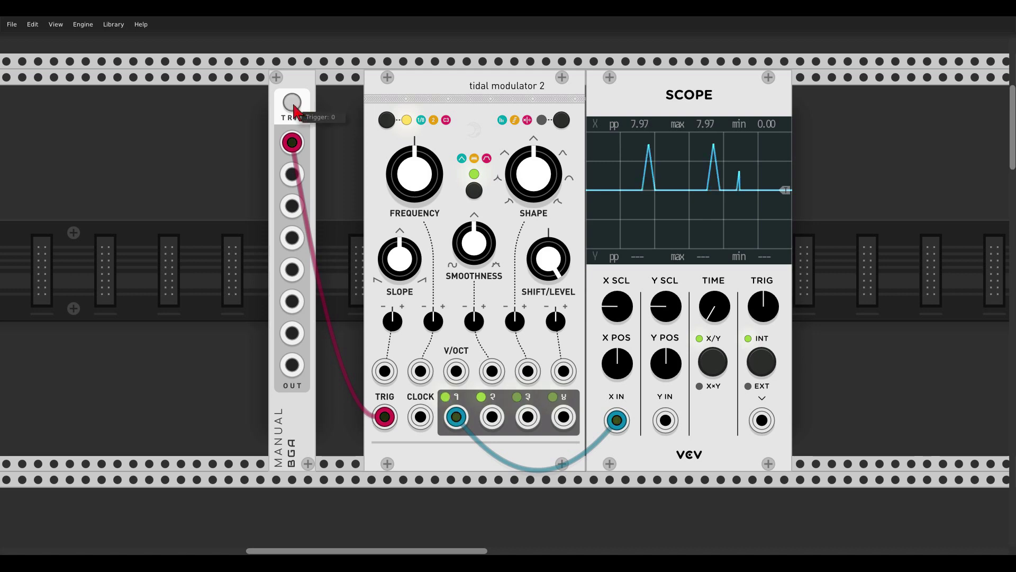
left_click(294, 106)
left_click(295, 106)
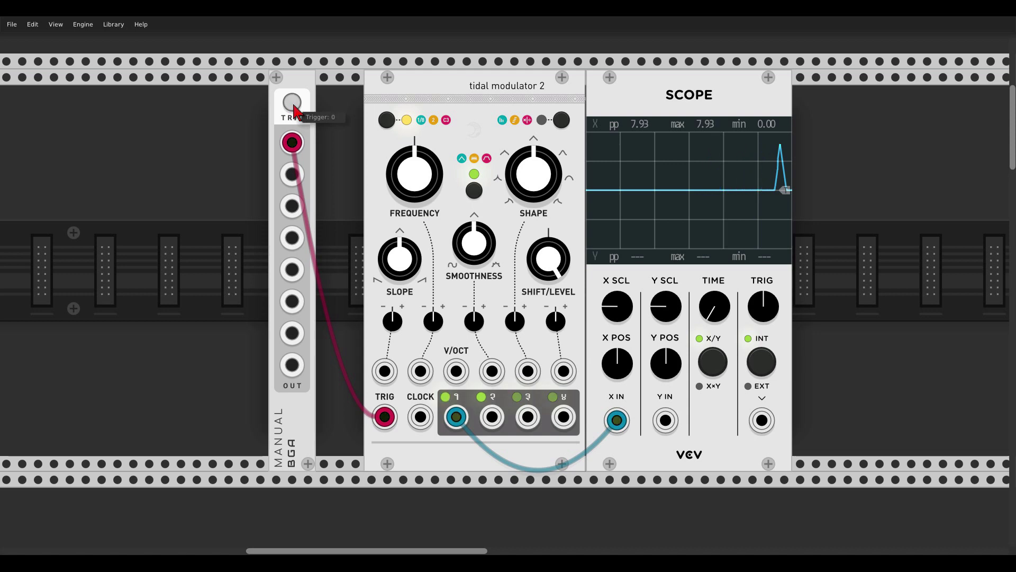
left_click(293, 102)
left_click(293, 102)
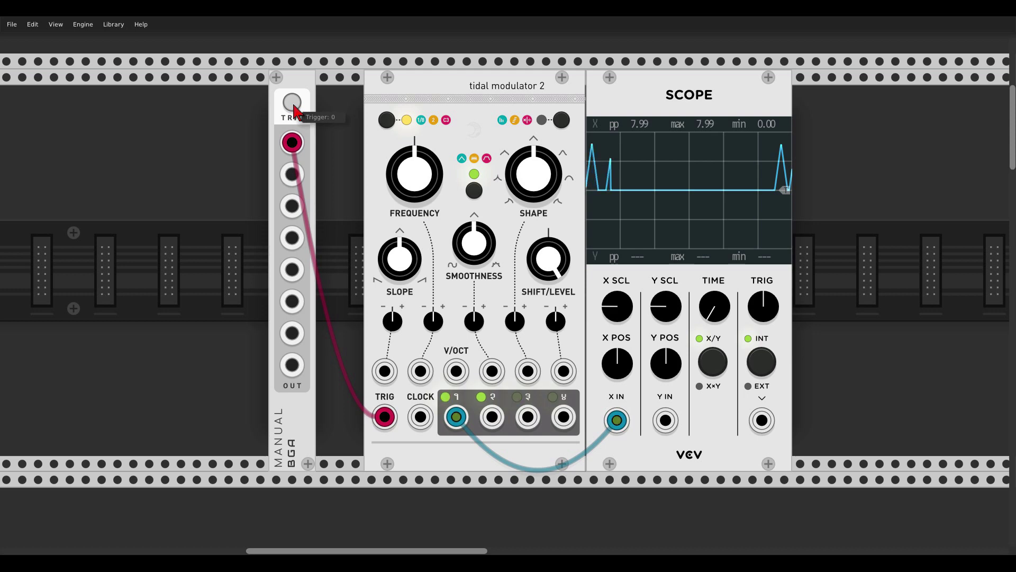
left_click(293, 102)
left_click(293, 102)
left_click(293, 102)
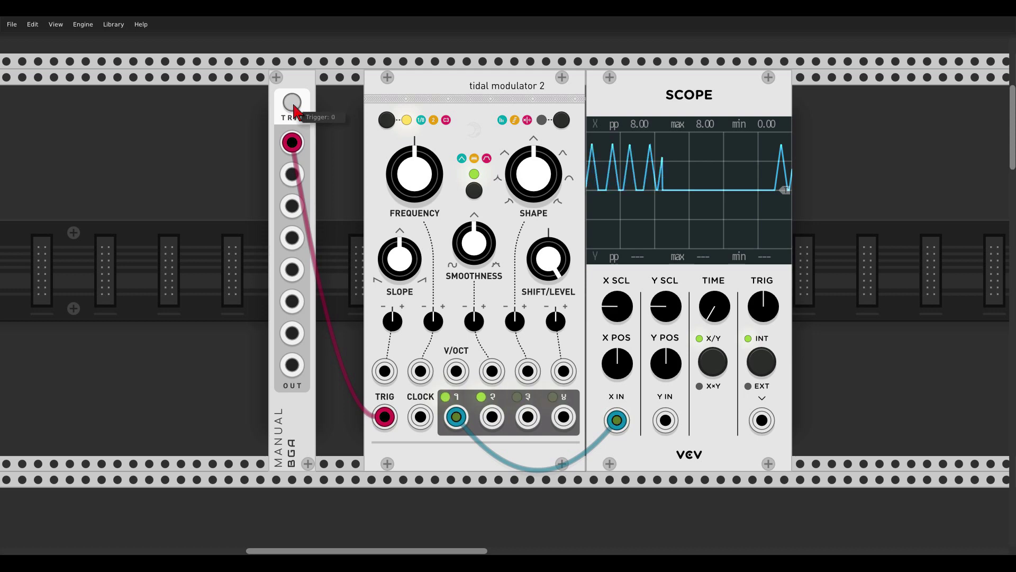
left_click(293, 102)
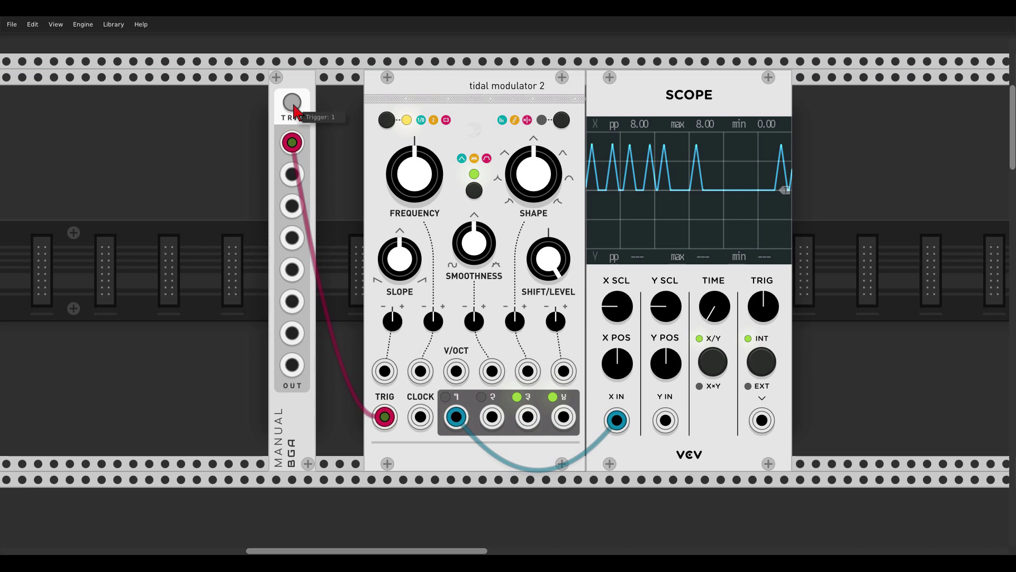
left_click(293, 102)
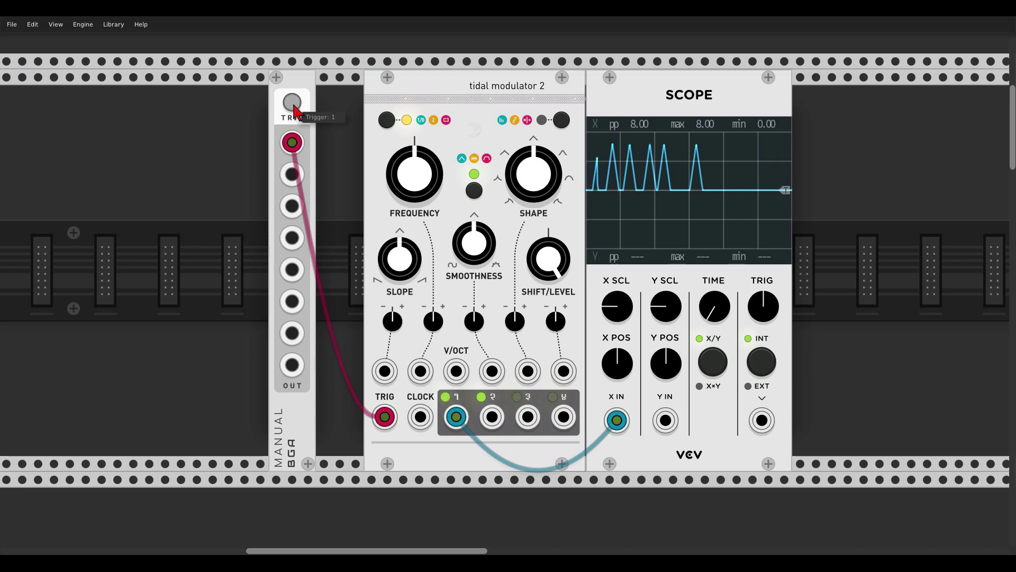
left_click(293, 103)
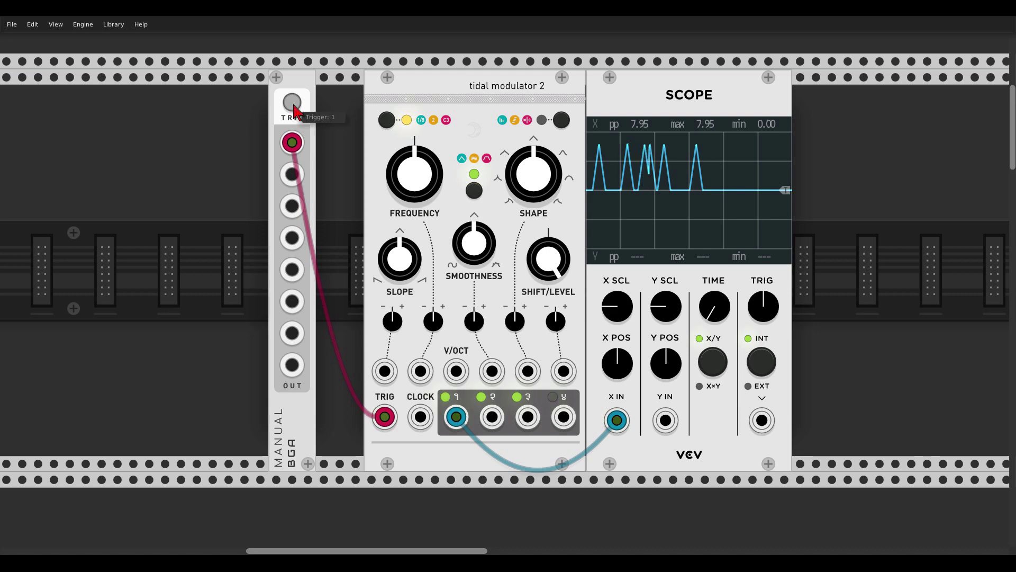
left_click(293, 102)
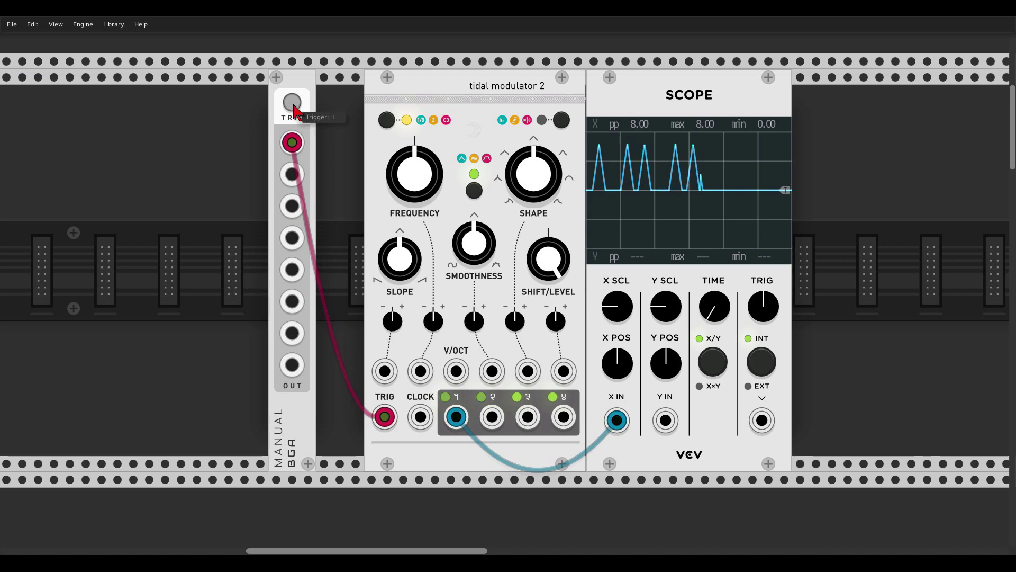
left_click(293, 102)
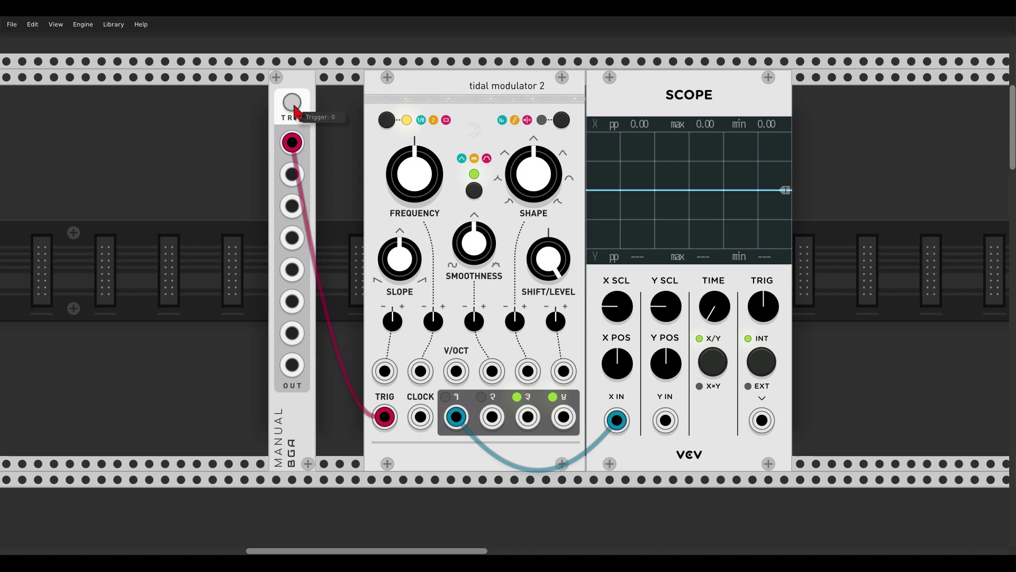
left_click(293, 103)
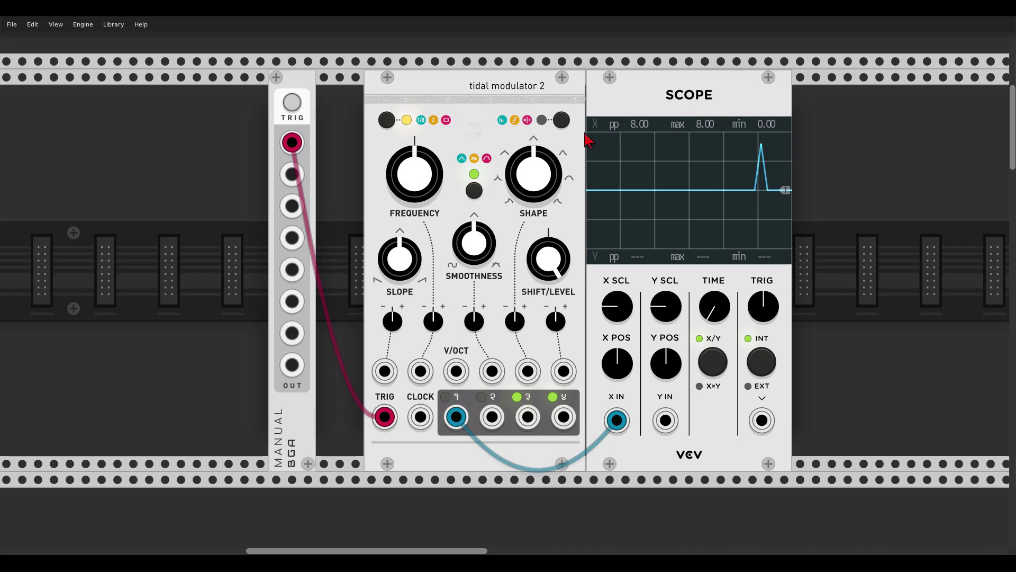
left_click(292, 105)
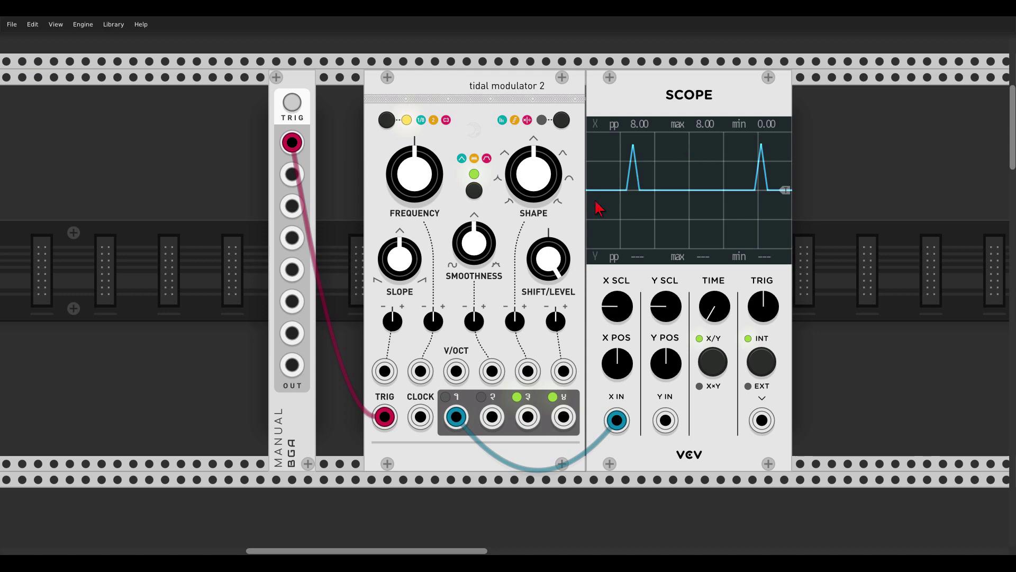
Turn SHIFT/LEVEL fully down and fire several manual triggers to view the inverted envelope on the scope
left_click_drag(570, 256, 569, 271)
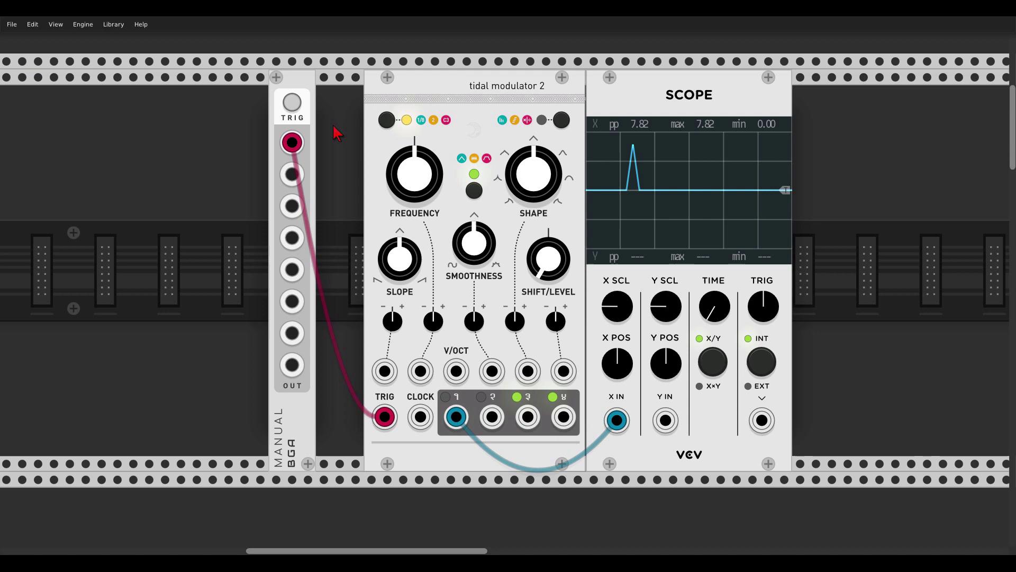
left_click(293, 104)
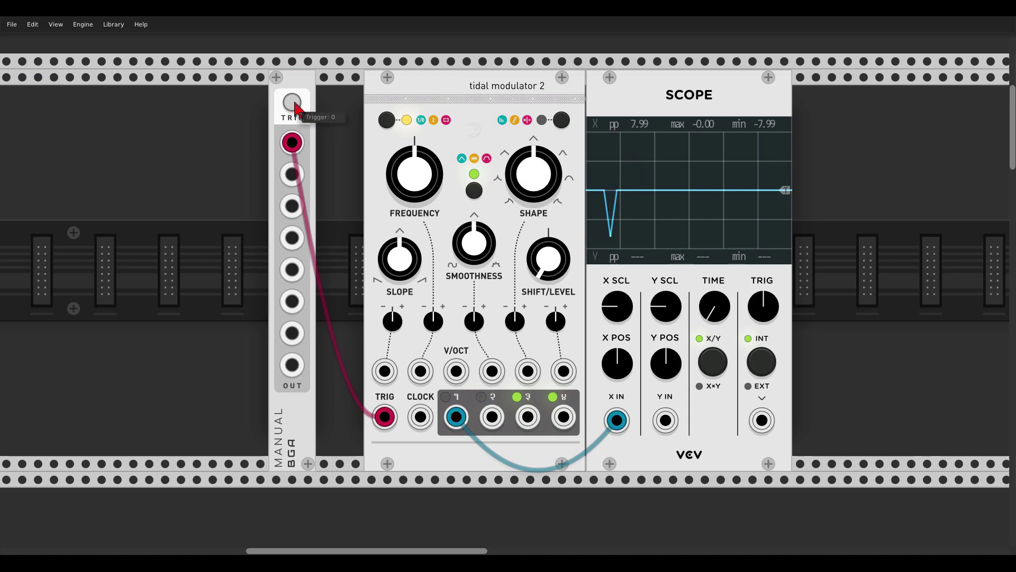
left_click(293, 103)
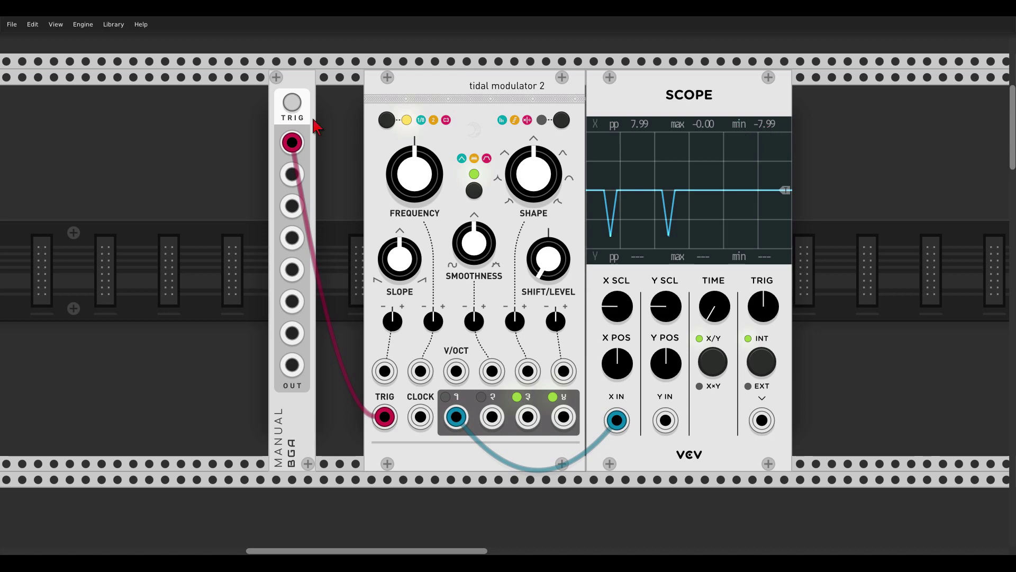
left_click(297, 108)
left_click(299, 107)
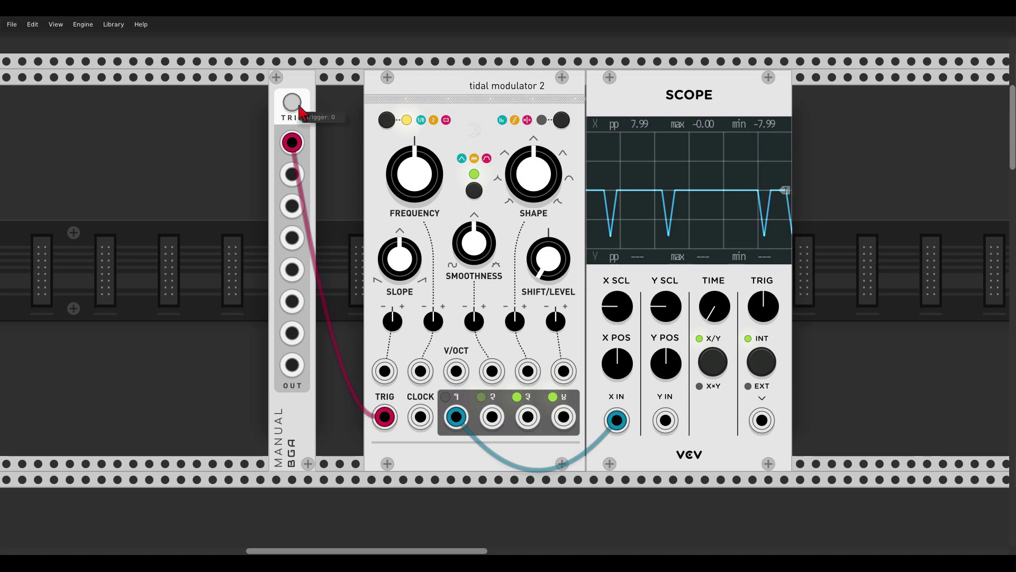
left_click(299, 108)
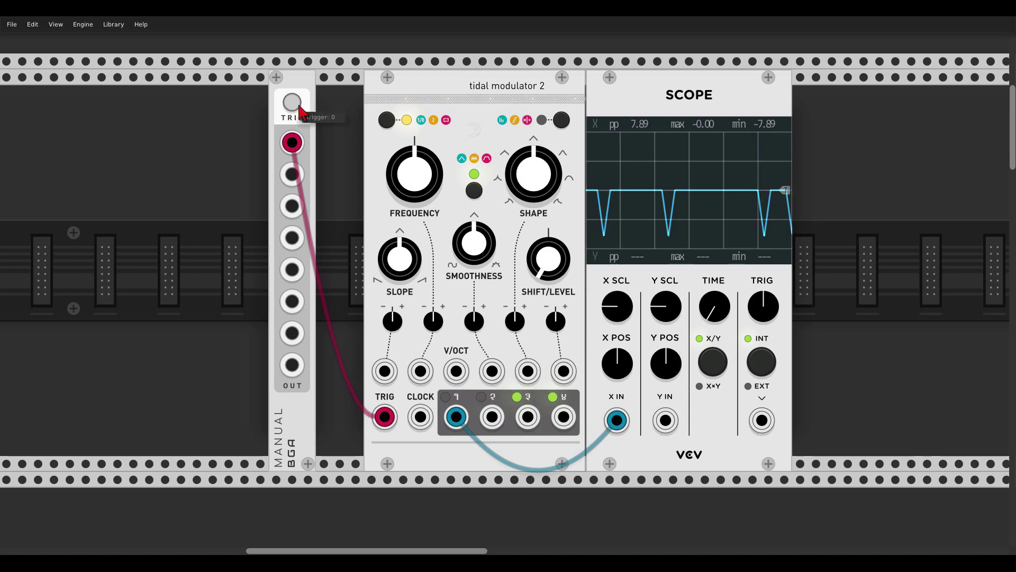
Reset SHIFT/LEVEL to 0.5 and raise it partway above centre, firing manual triggers at each setting
double_click(560, 273)
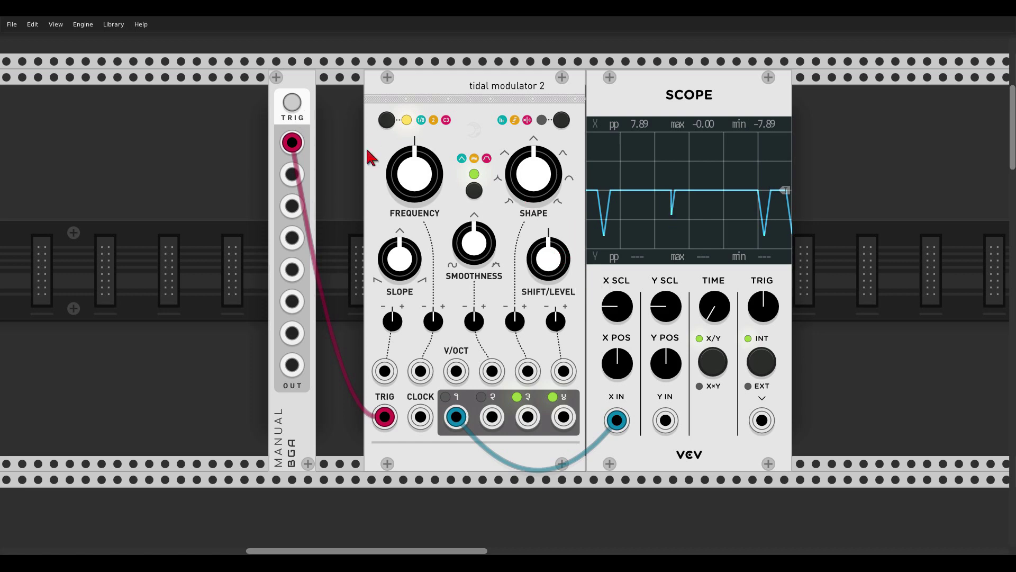
left_click(299, 107)
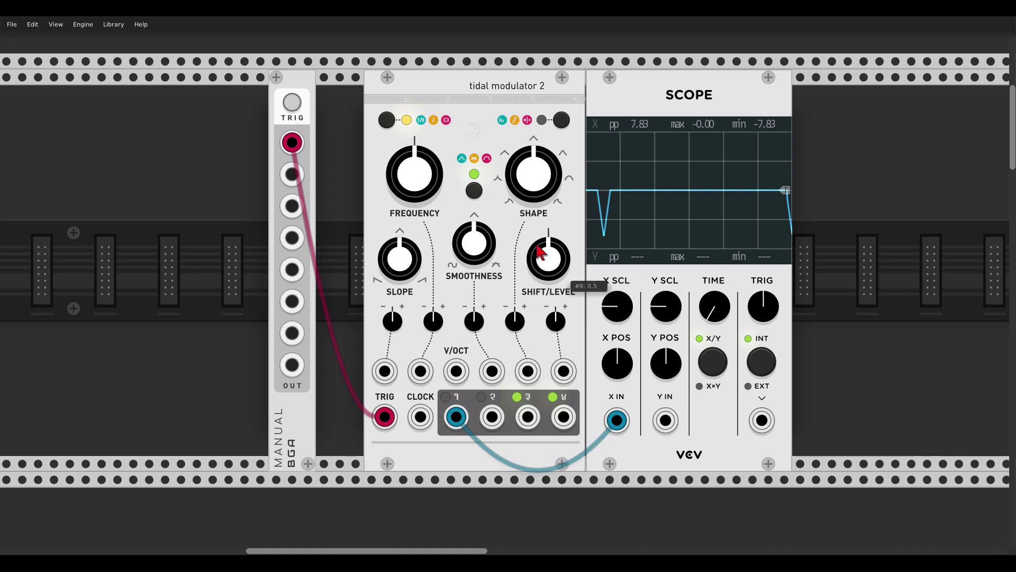
left_click_drag(540, 253, 540, 233)
left_click(294, 107)
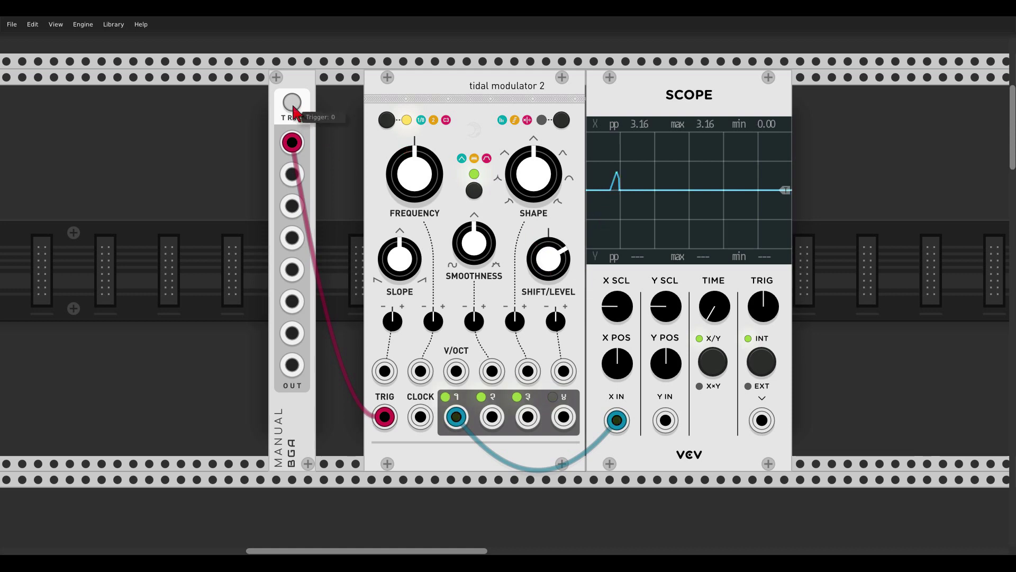
left_click(292, 103)
Lower SHIFT/LEVEL to about 0.167 and fire two manual triggers
mouse_move(551, 278)
left_mouse_down()
mouse_move(551, 265)
mouse_move(550, 304)
left_mouse_up()
left_click(295, 106)
left_click(294, 104)
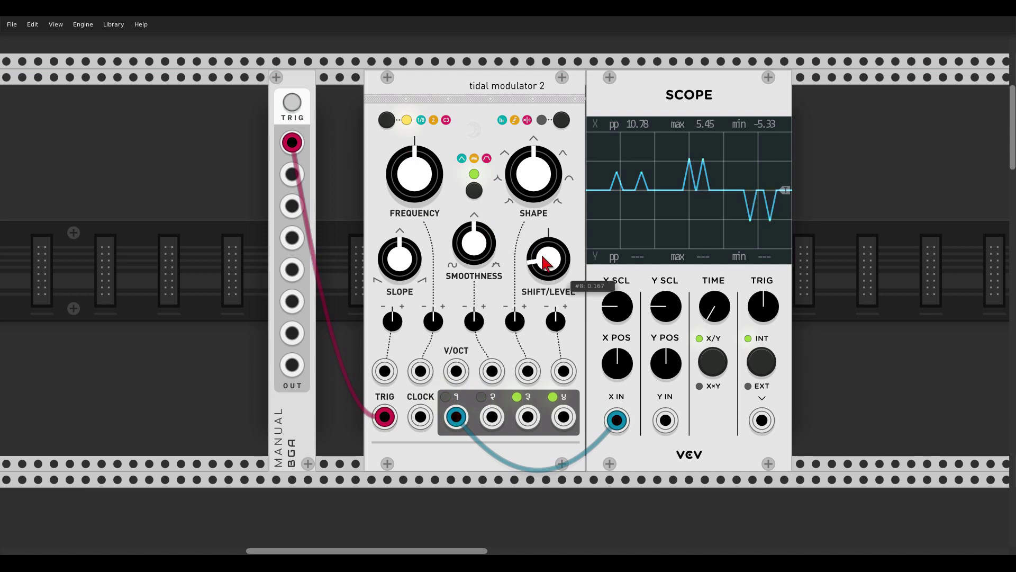
In the generative patch on the lower row, turn the tidal modulator 2 SHIFT/LEVEL fully up
scroll(546, 262, "down", 3)
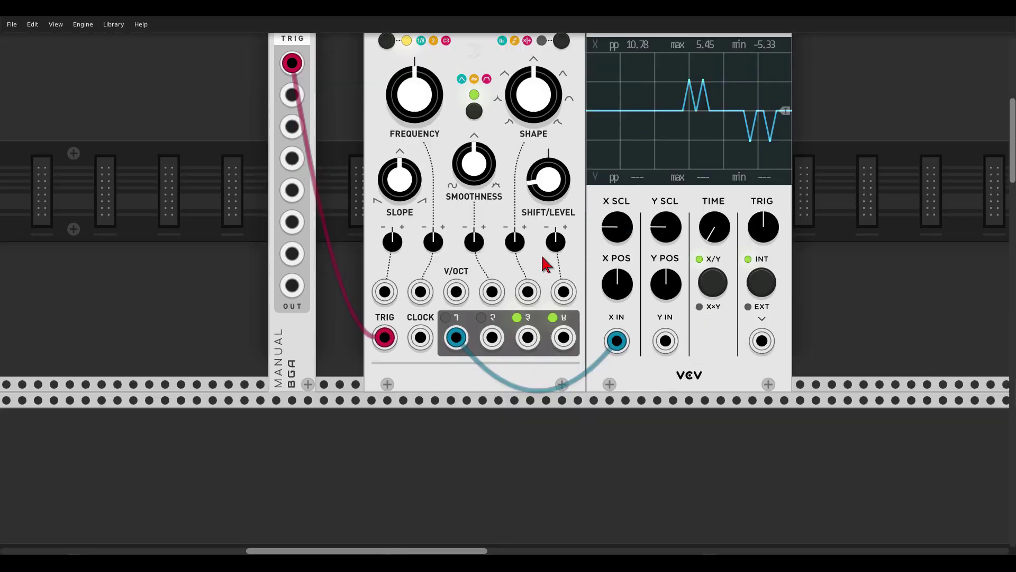
scroll(545, 264, "down", 15)
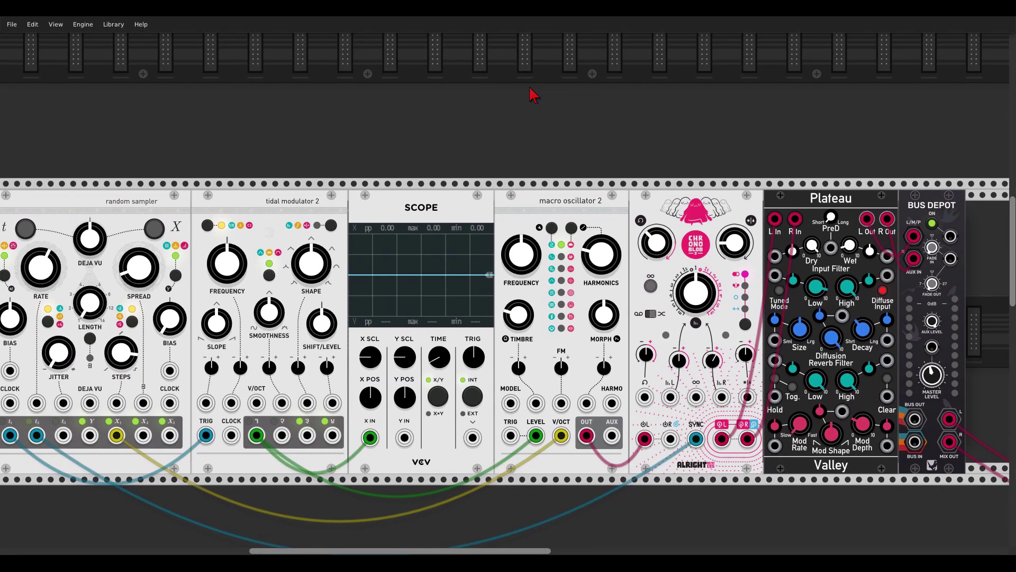
left_click_drag(533, 95, 564, 40)
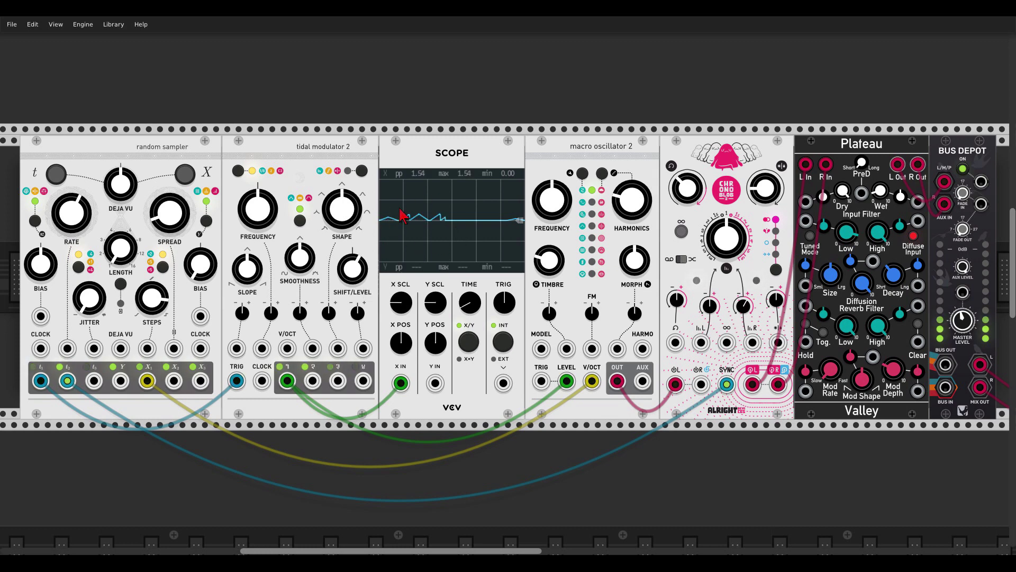
left_click_drag(367, 264, 368, 212)
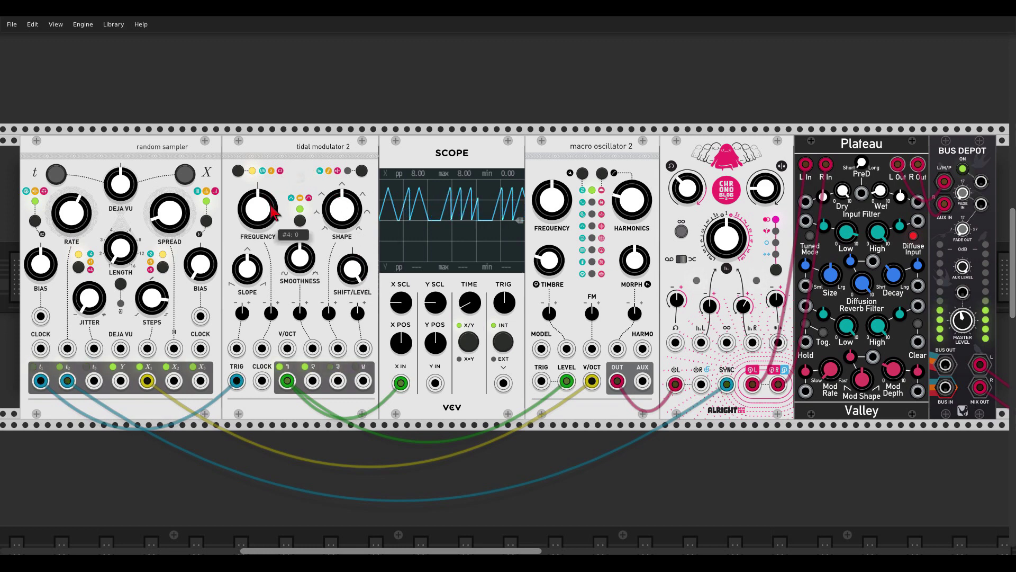
Lower the lower-row tidal modulator's FREQUENCY to about -13.104, and raise it to about 8.352
mouse_move(268, 227)
left_mouse_down()
mouse_move(269, 215)
mouse_move(269, 236)
left_mouse_up()
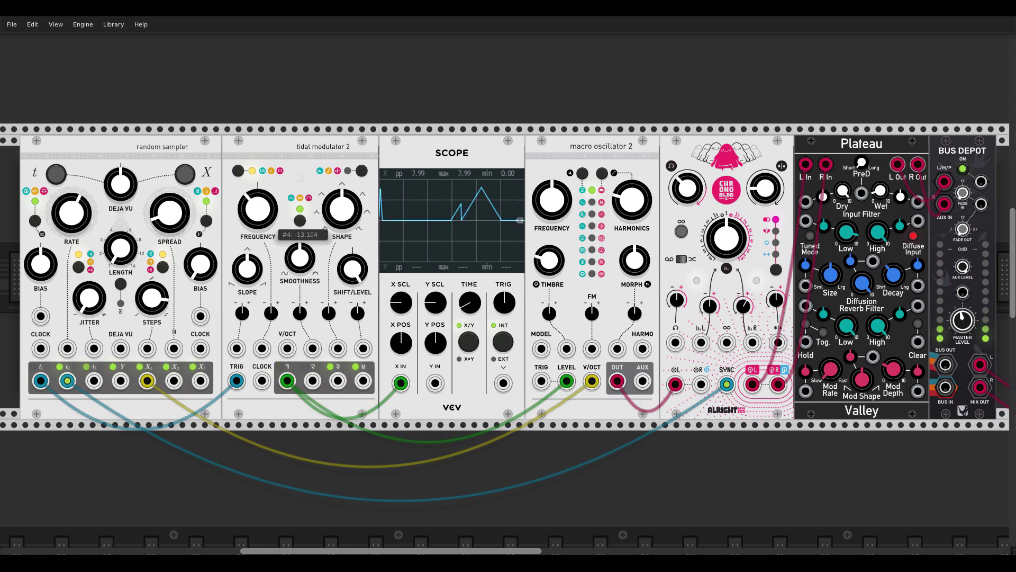
left_click_drag(268, 235, 269, 214)
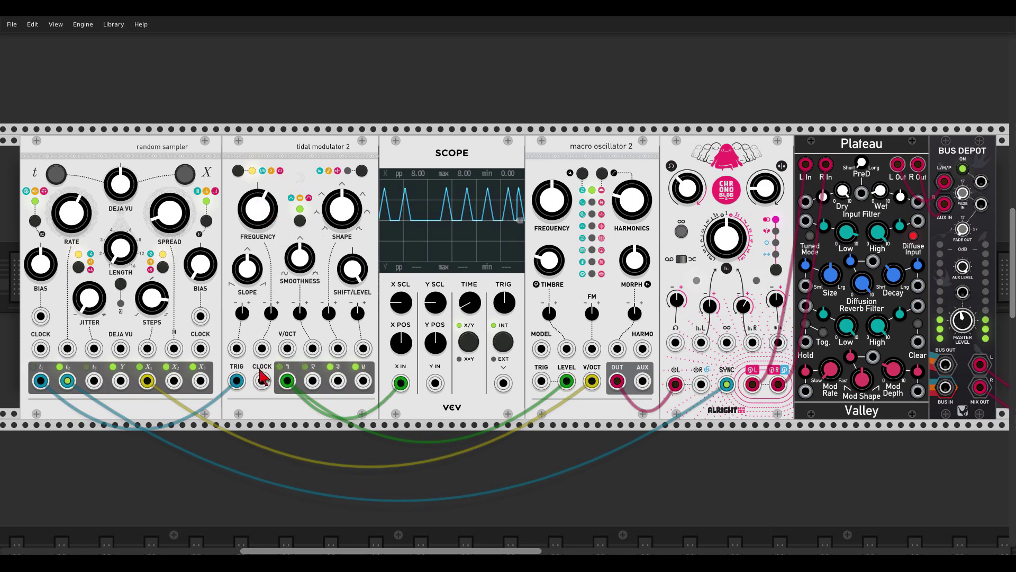
Patch the random sampler's t2 output into the CLOCK input of the lower-row tidal modulator
left_click_drag(262, 381, 67, 380)
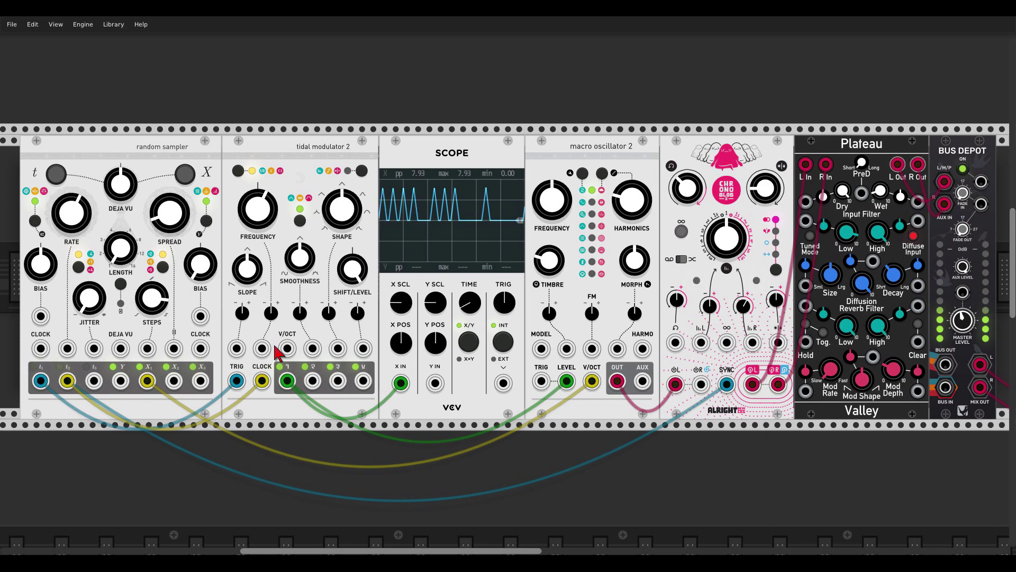
mouse_move(252, 205)
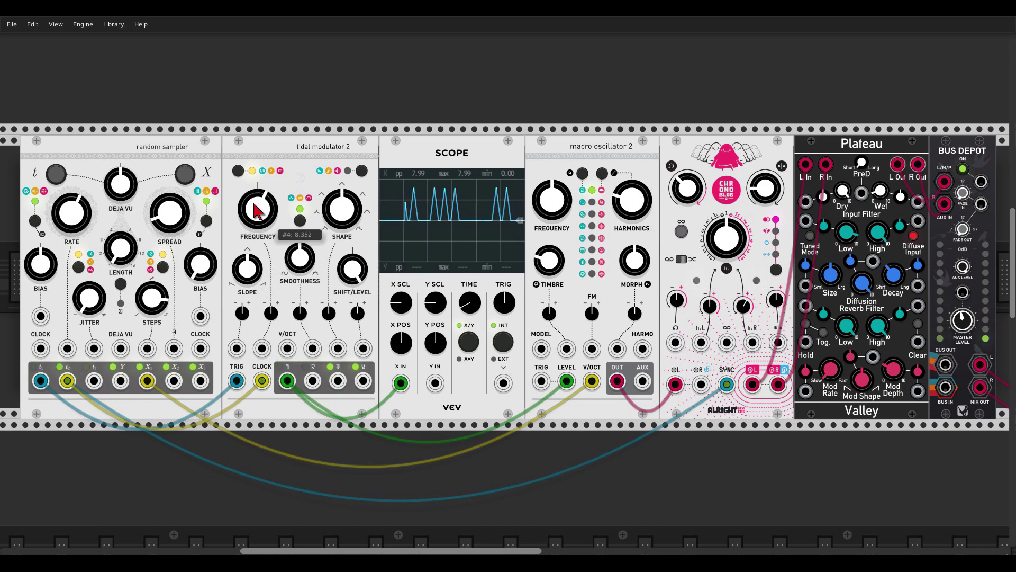
Raise the tidal modulator 2's FREQUENCY to about 29.376, lower it to about -25.632, and reset it to 0
mouse_move(257, 210)
left_mouse_down()
mouse_move(256, 228)
mouse_move(256, 212)
left_mouse_up()
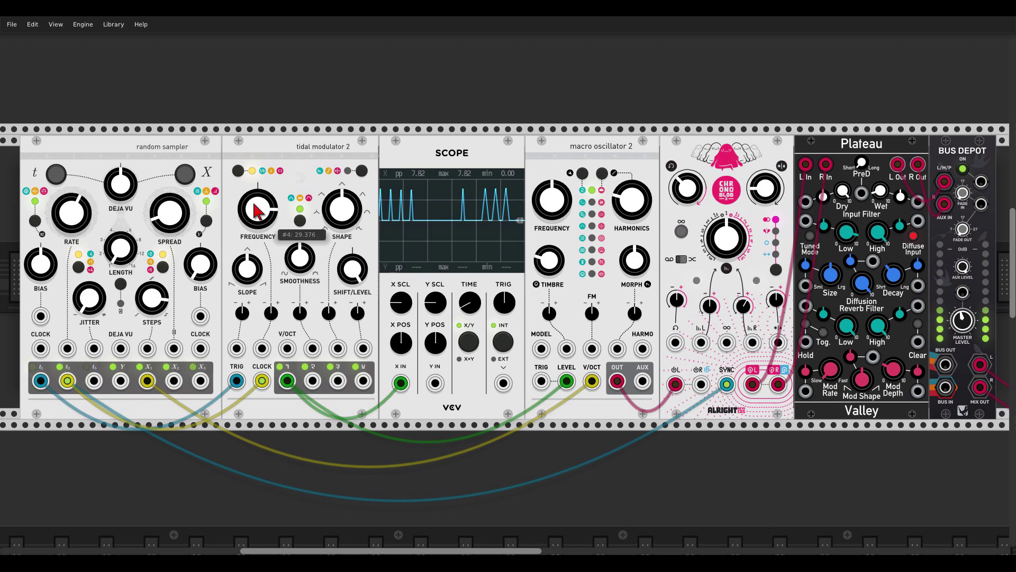
left_click_drag(257, 211, 257, 220)
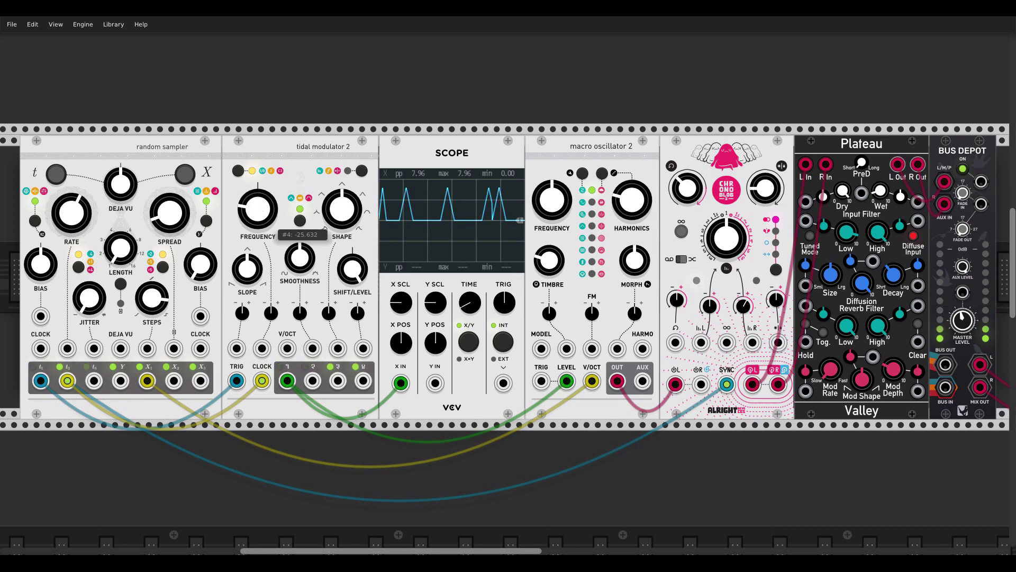
left_click_drag(256, 220, 256, 199)
double_click(255, 206)
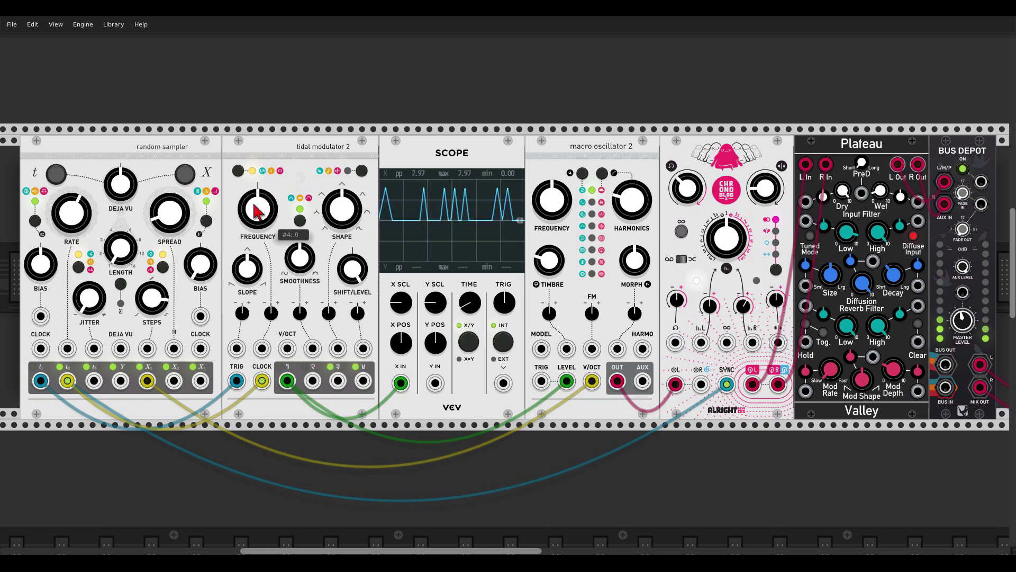
Sweep the tidal modulator's SLOPE to 0 and up to 1, lower SHAPE to 0, and return both to centre
left_click_drag(247, 268, 247, 291)
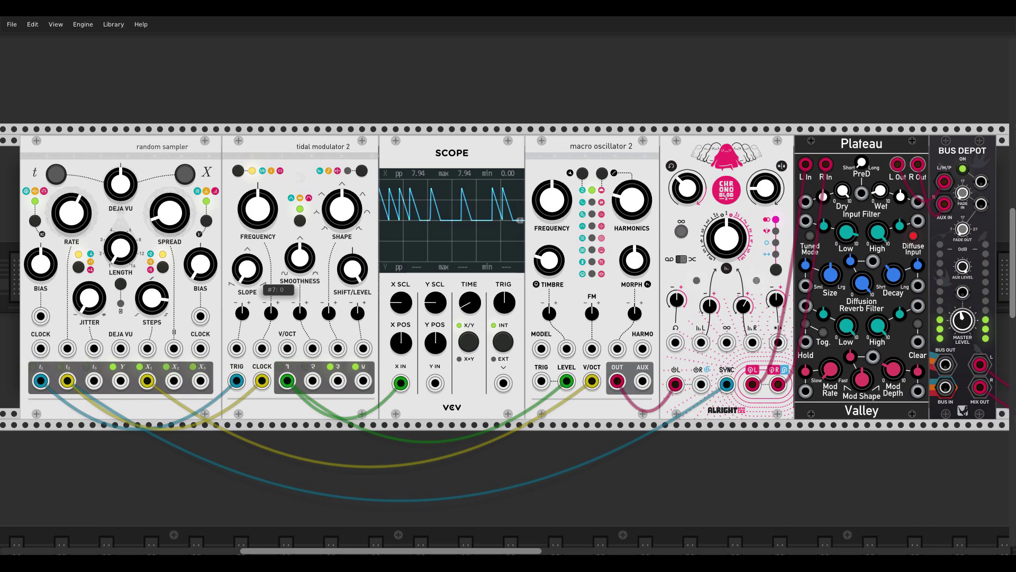
left_click_drag(247, 292, 247, 276)
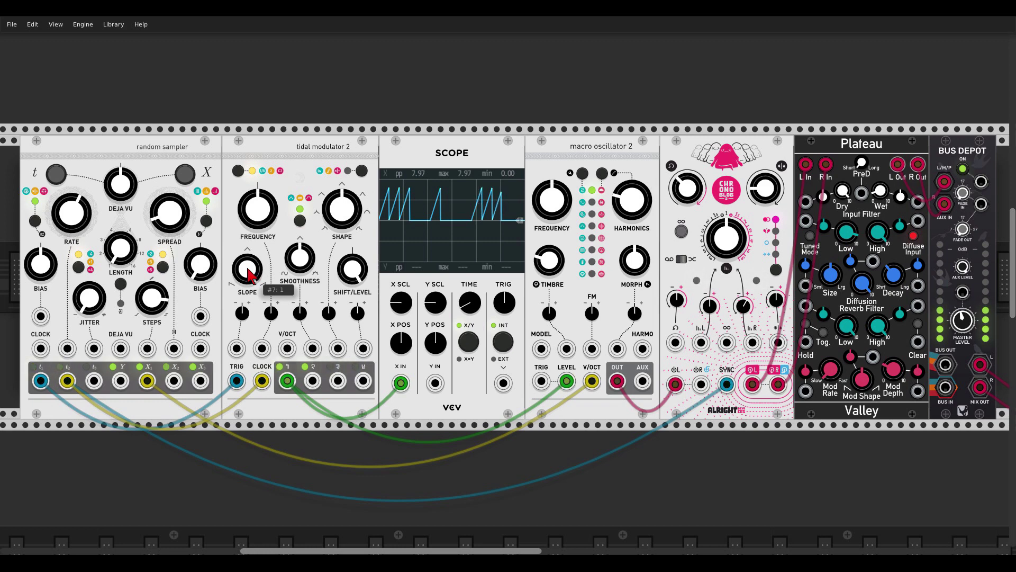
mouse_move(352, 222)
left_mouse_down()
mouse_move(352, 213)
mouse_move(352, 223)
left_mouse_up()
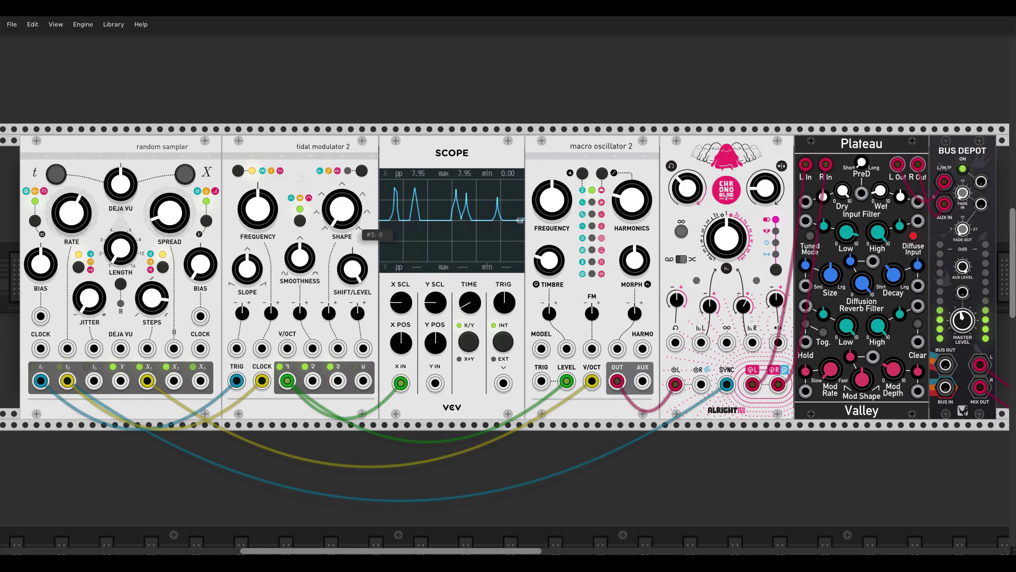
left_click_drag(352, 222, 352, 199)
double_click(347, 211)
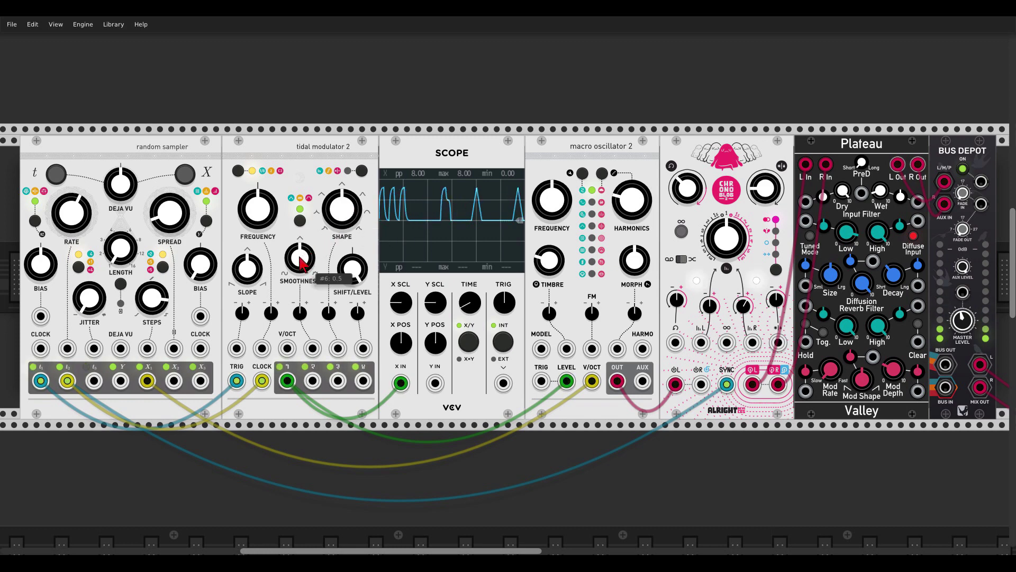
Vary the tidal modulator's SMOOTHNESS to about 0.746 and down to about 0.3205, adjusting the scope TIME to inspect the waveform, and re-centre SMOOTHNESS
left_click_drag(302, 262, 302, 239)
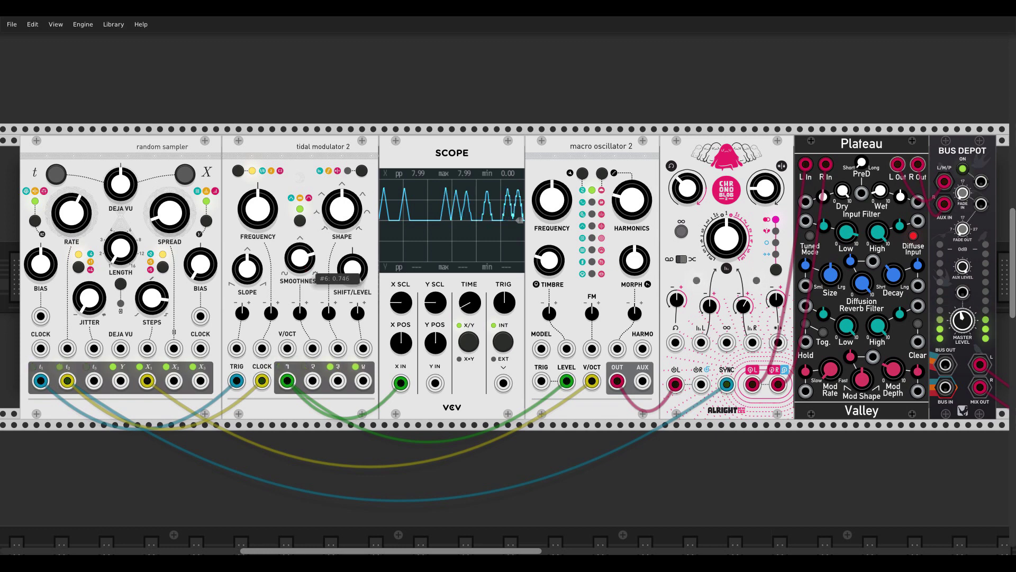
left_click_drag(470, 303, 469, 331)
left_click_drag(300, 258, 299, 230)
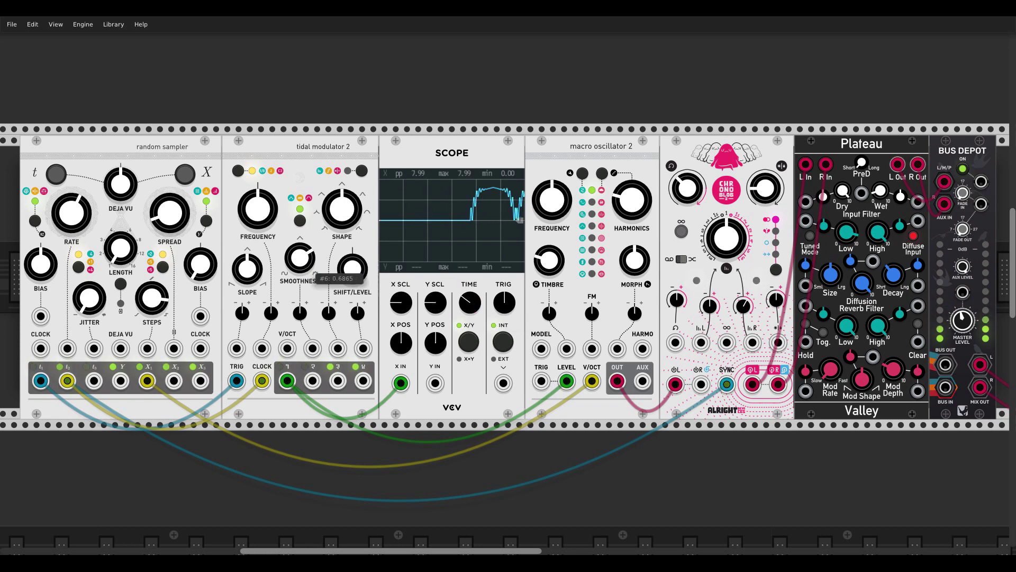
left_click_drag(470, 302, 470, 322)
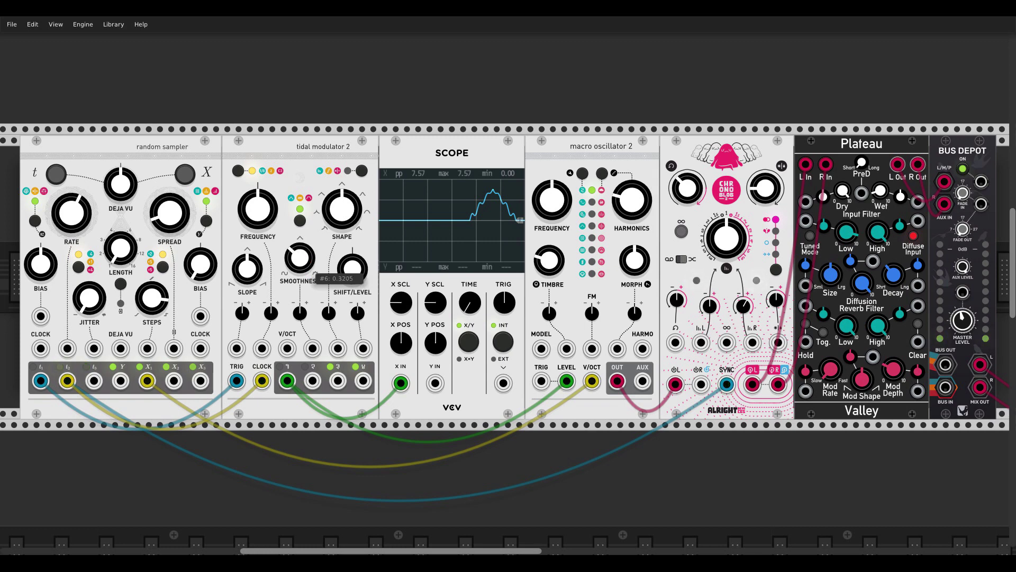
mouse_move(300, 258)
left_mouse_down()
mouse_move(299, 225)
mouse_move(312, 268)
left_mouse_up()
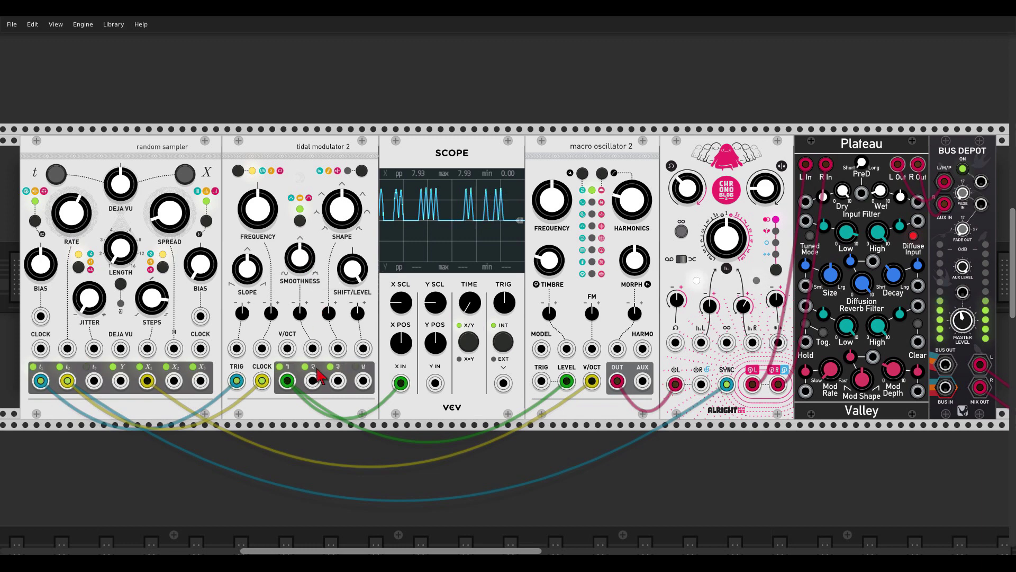
Move the scope X IN and oscillator LEVEL cables to the tidal modulator's second output, and raise FREQUENCY to about 7.488
left_click_drag(287, 381, 313, 382)
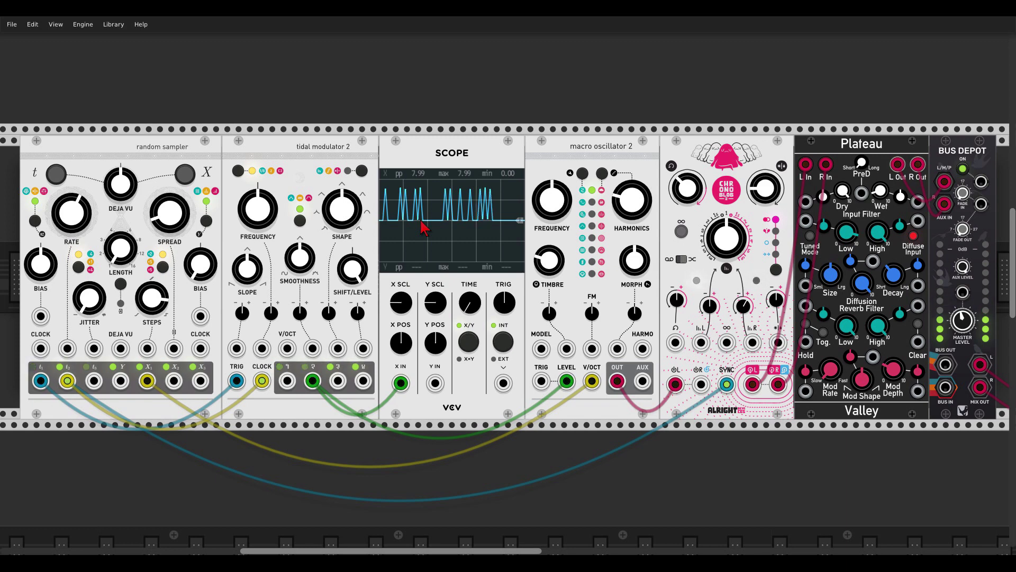
left_click_drag(258, 209, 258, 189)
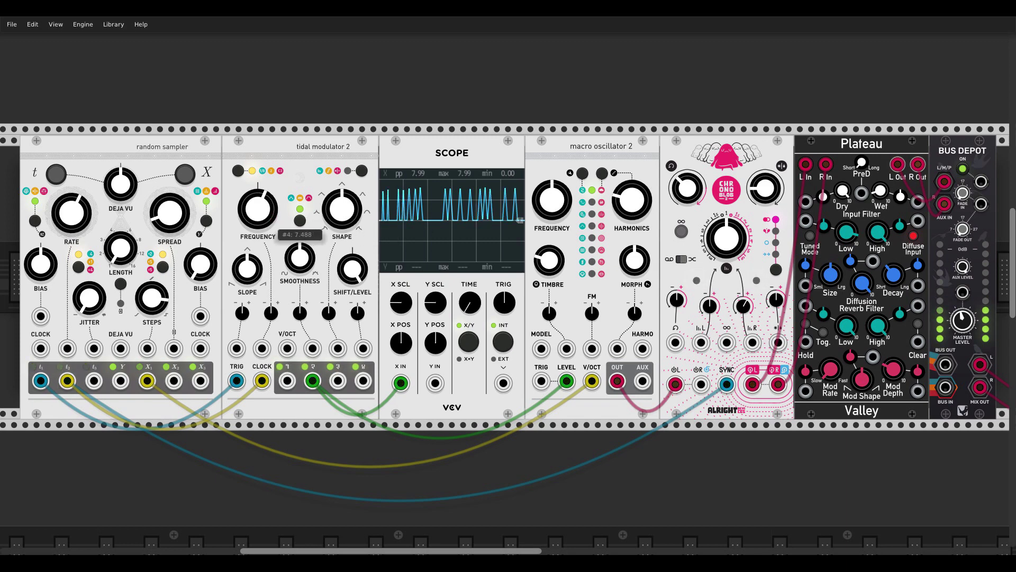
Sweep SLOPE and SHAPE and lower SMOOTHNESS to 0 on the second output, returning each control to 0.5
left_click_drag(248, 269, 248, 278)
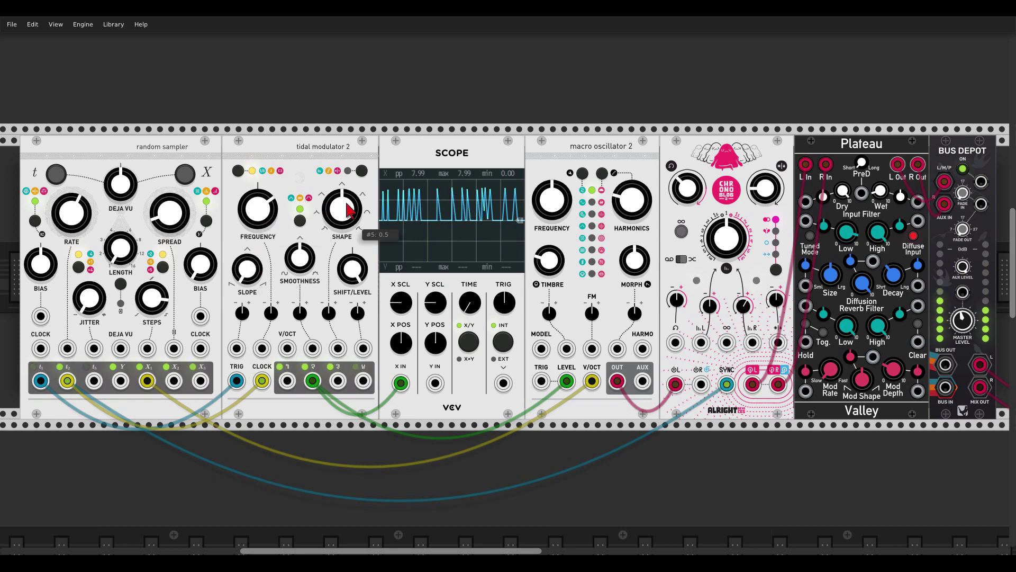
left_click_drag(342, 211, 342, 151)
left_click_drag(300, 258, 300, 287)
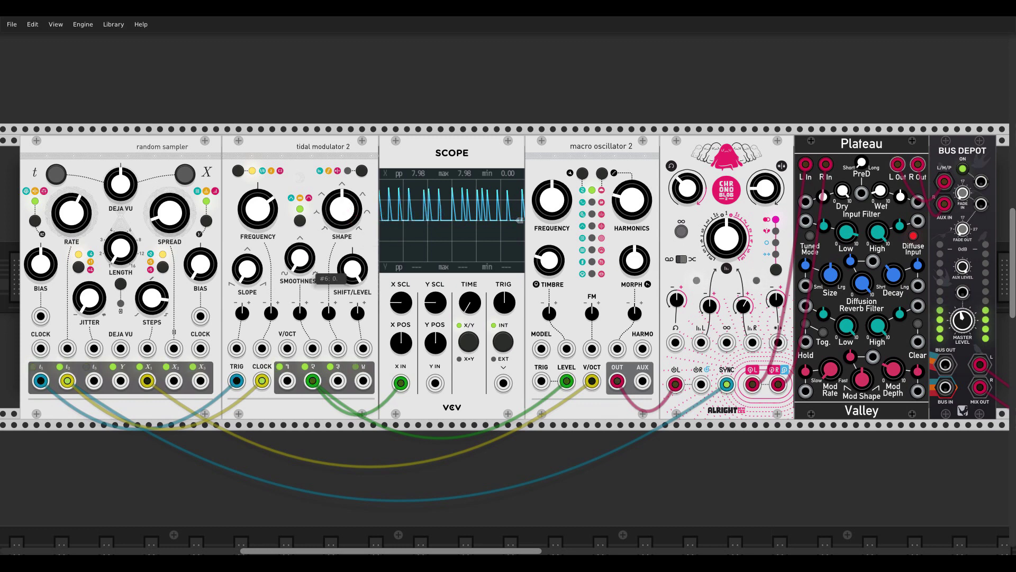
double_click(304, 264)
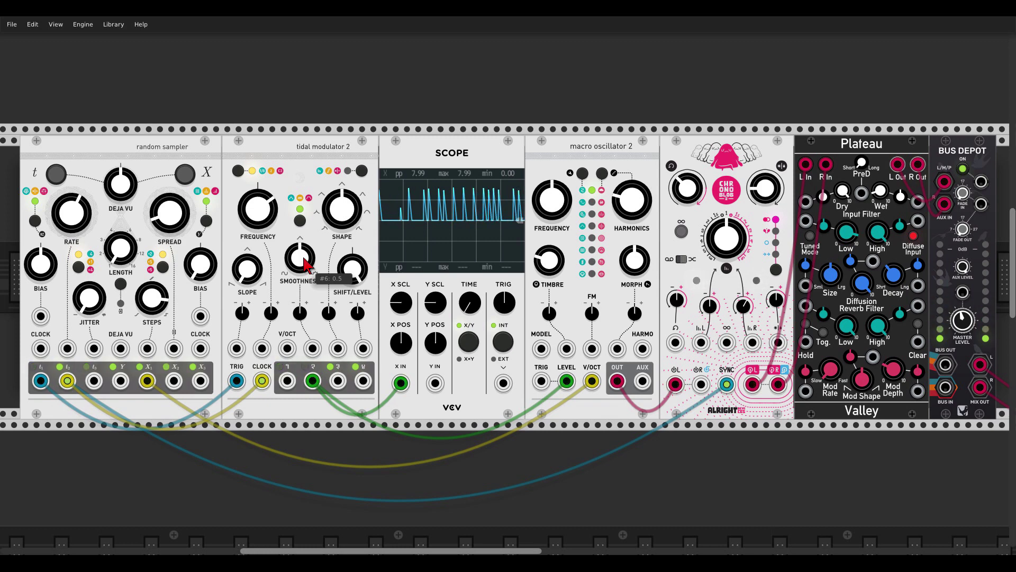
Patch the third tidal output to LEVEL and scope X IN and the first to Y IN, and reset FREQUENCY with a shorter scope TIME span
left_click_drag(312, 381, 435, 383)
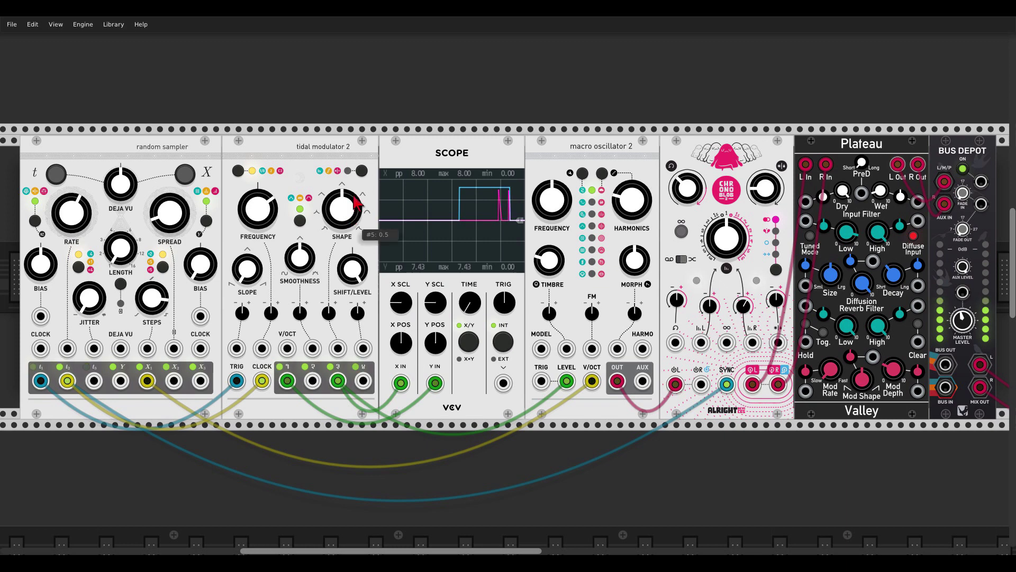
mouse_move(254, 271)
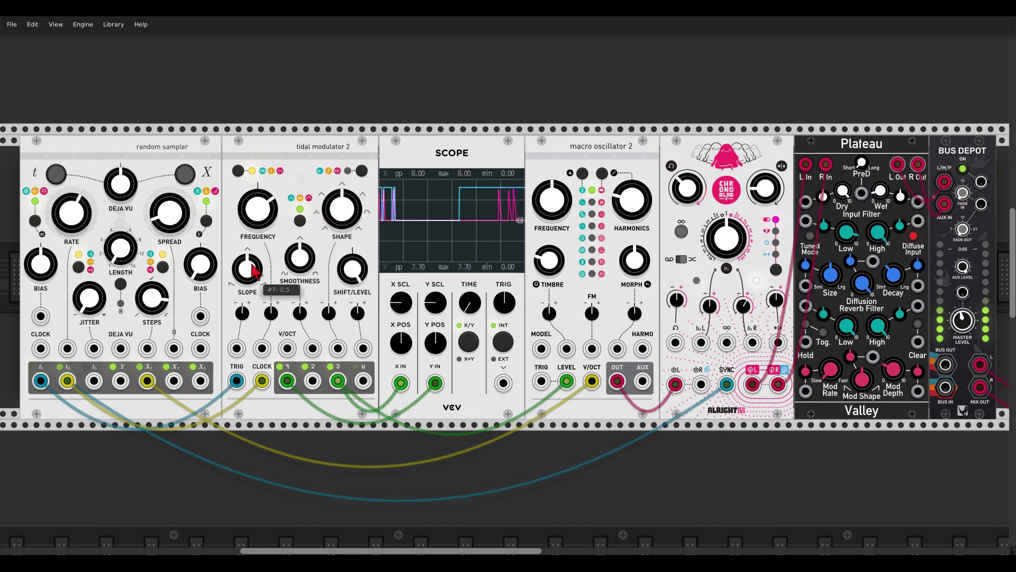
double_click(257, 209)
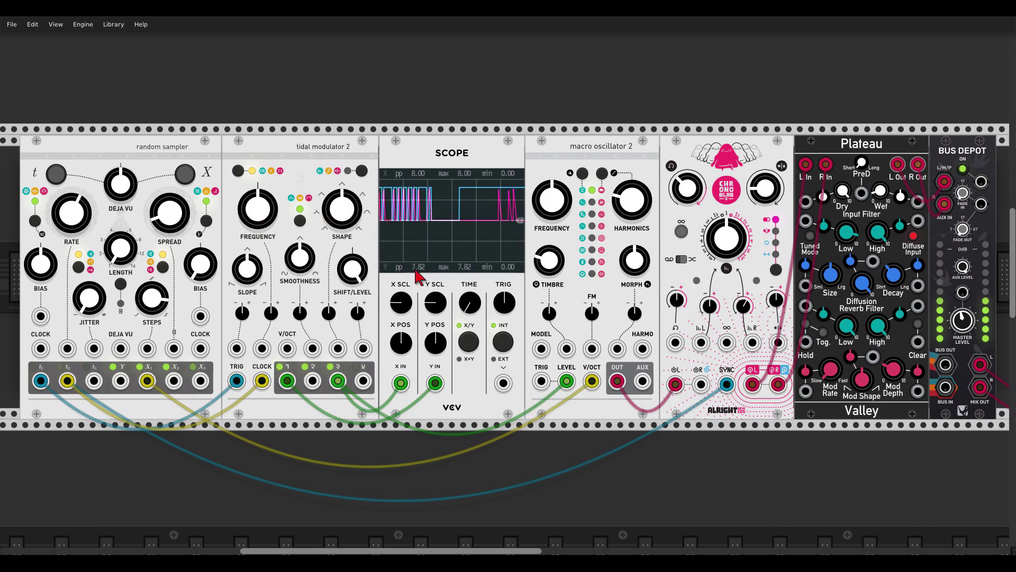
left_click_drag(470, 302, 469, 316)
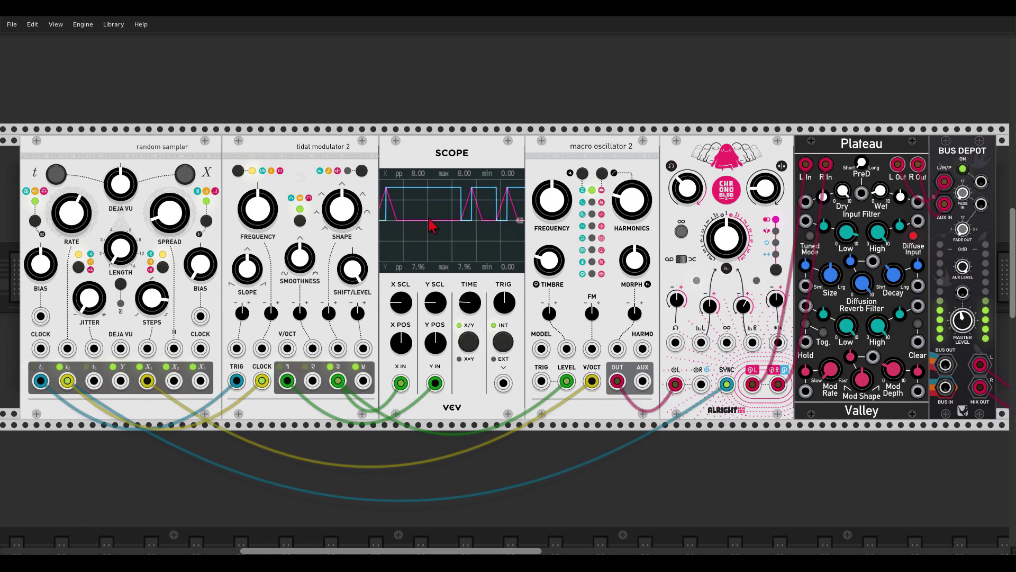
Vary the tidal modulator's SHAPE, including about 0.411, to compare the first and third outputs, and return it to centre
left_click_drag(356, 221, 355, 206)
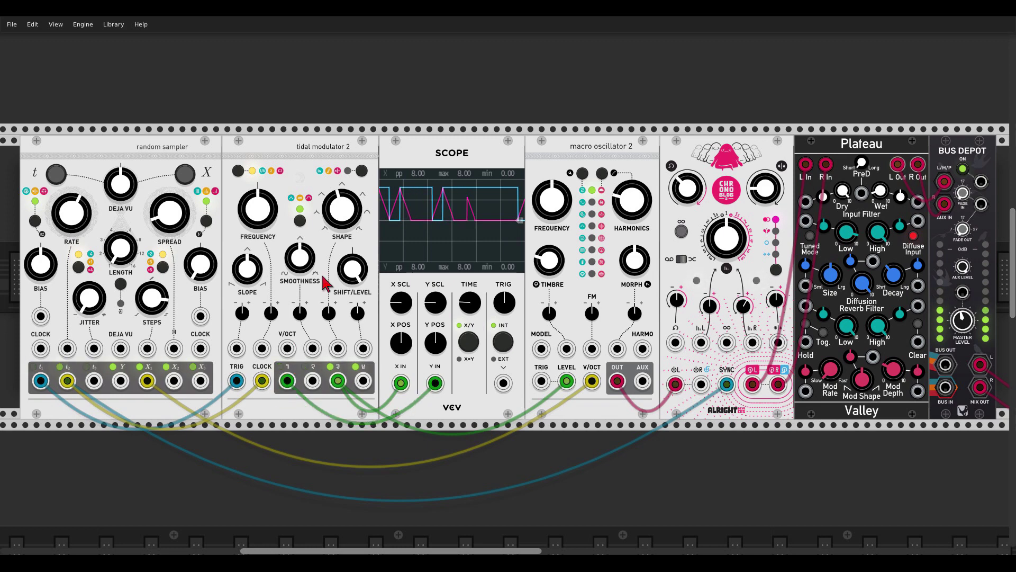
left_click_drag(360, 228, 360, 218)
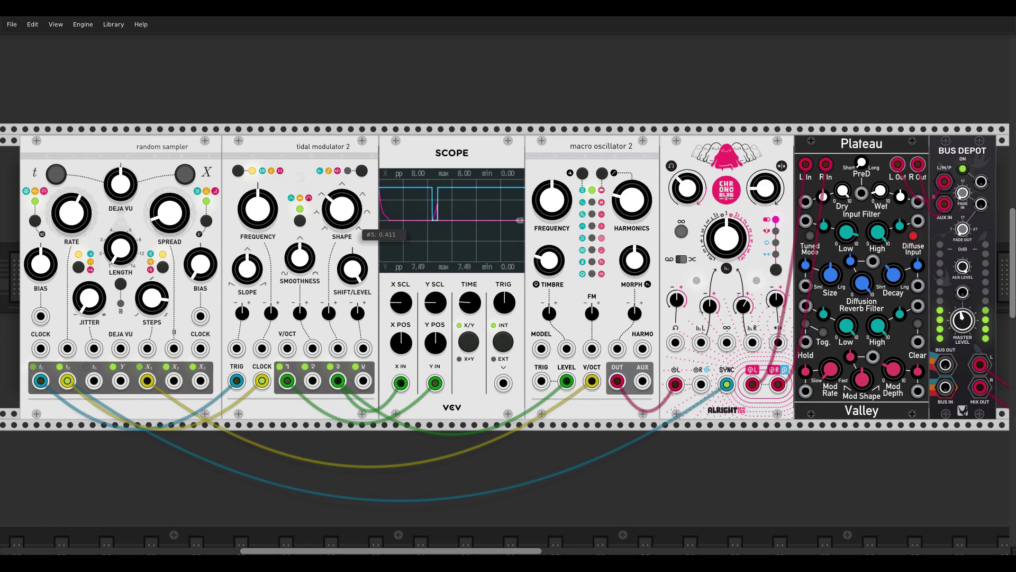
left_click_drag(342, 209, 342, 233)
Raise SMOOTHNESS to about 0.8925 and reset it, and sweep SLOPE before returning it to centre
left_click_drag(299, 258, 300, 286)
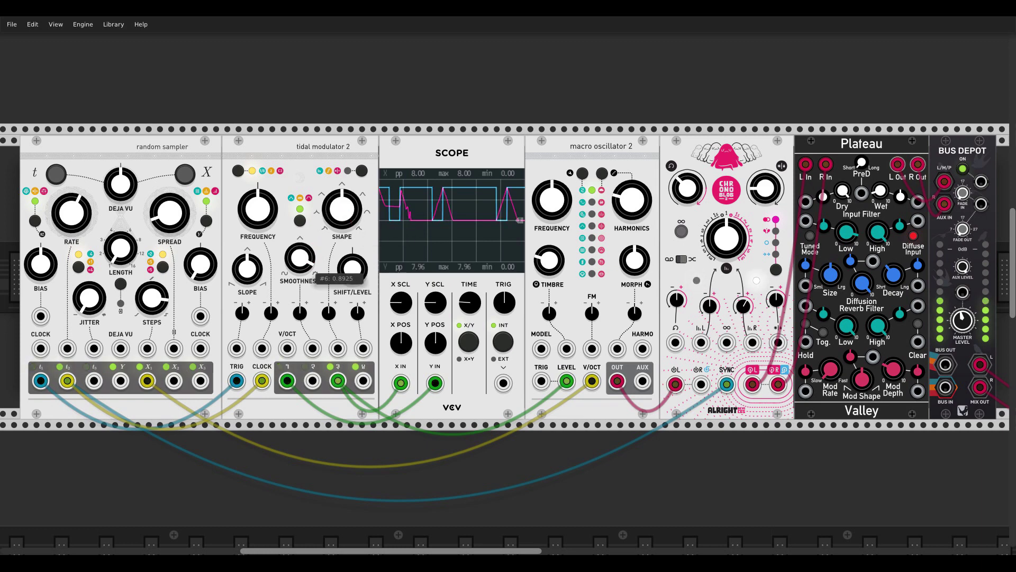
double_click(306, 254)
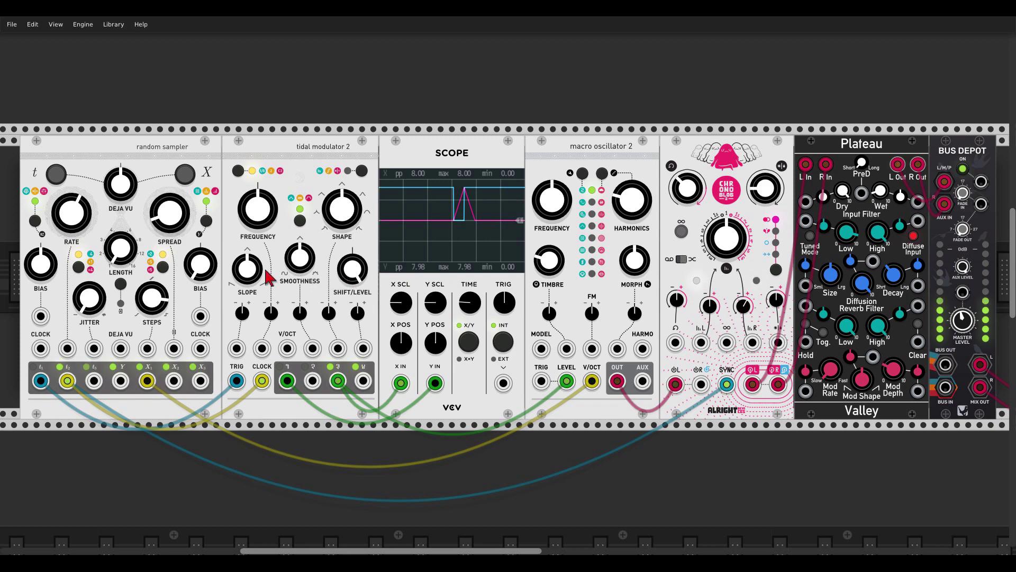
mouse_move(245, 271)
left_mouse_down()
mouse_move(244, 290)
mouse_move(244, 272)
mouse_move(257, 279)
left_mouse_up()
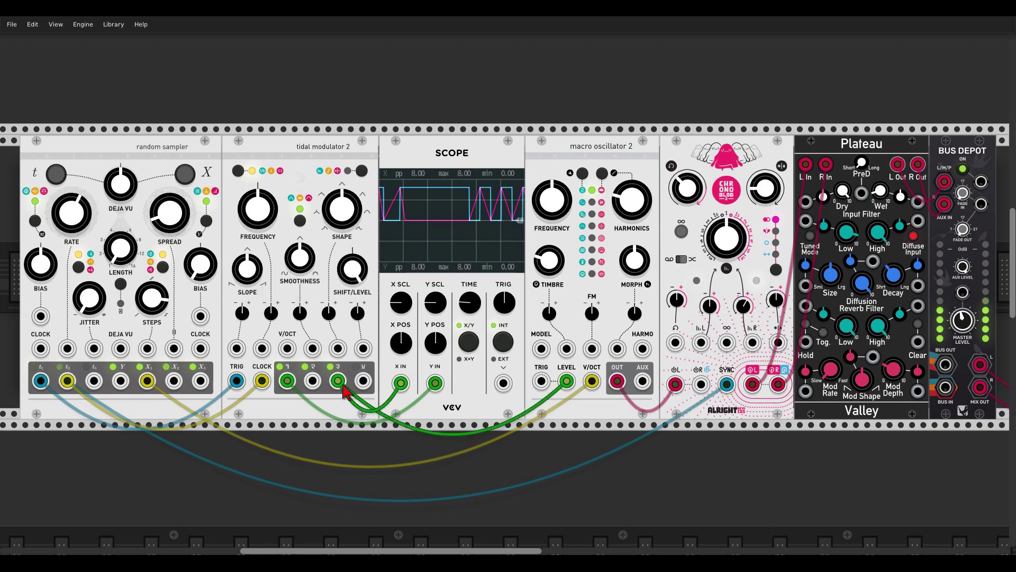
Move the LEVEL and scope X IN cables from the third to the fourth tidal output, and mute the Bus Depot
left_click_drag(343, 385, 362, 381)
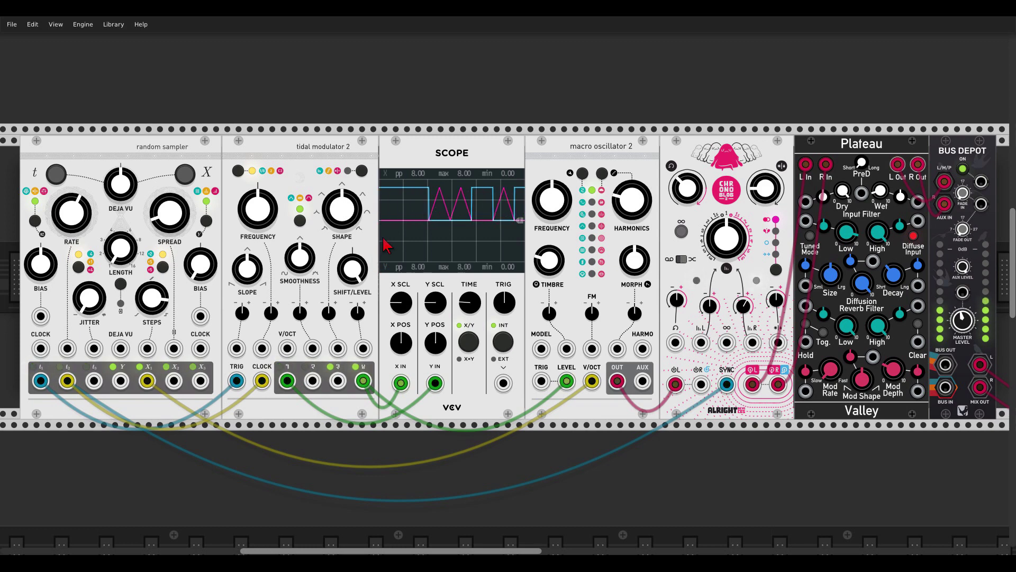
left_click(965, 169)
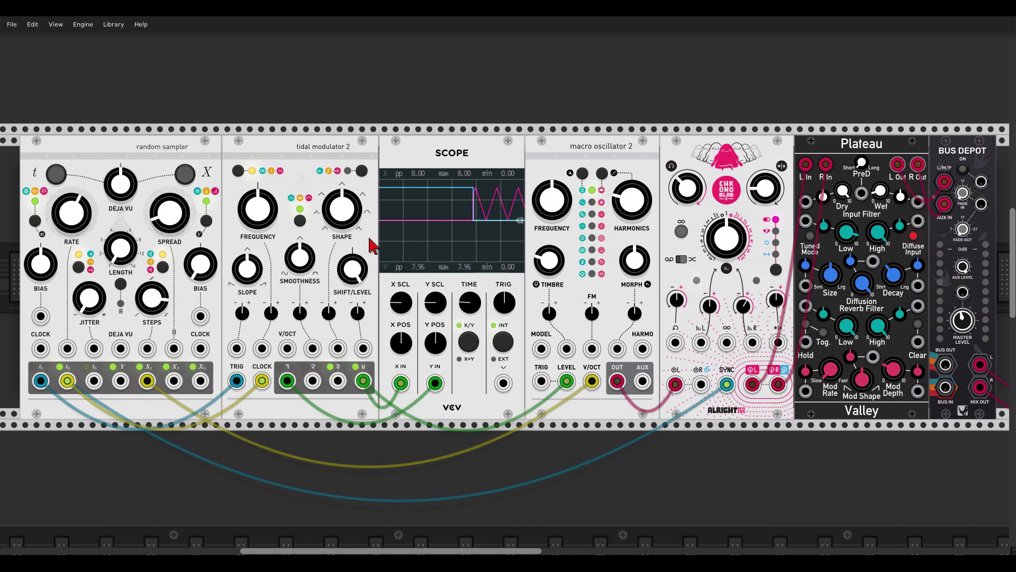
mouse_move(354, 270)
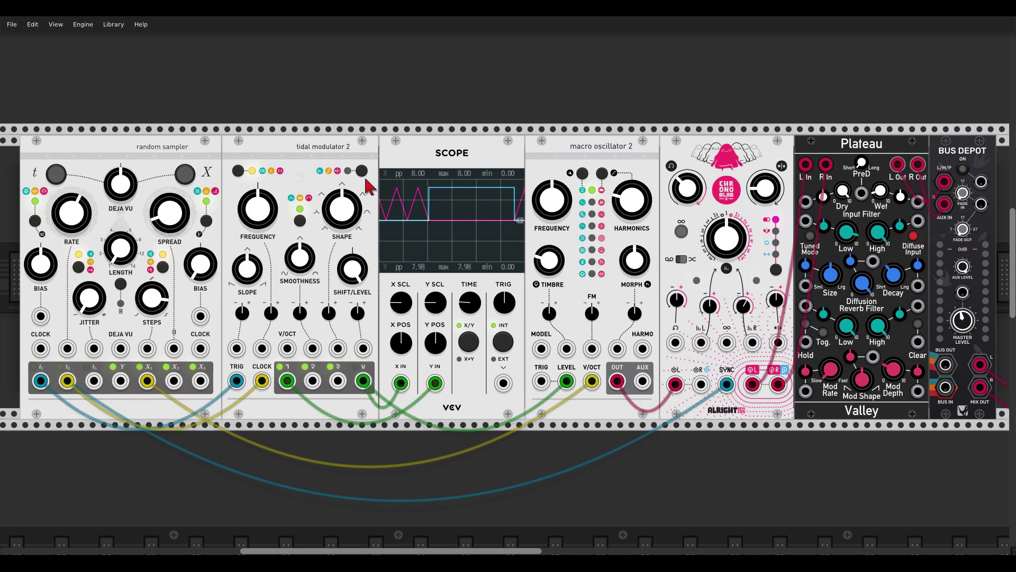
left_click(348, 171)
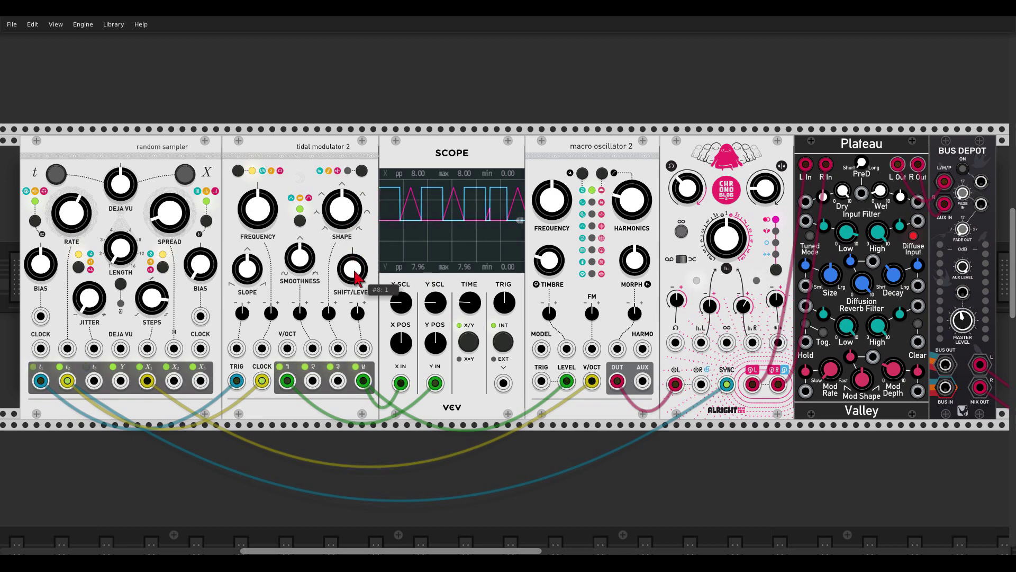
Leave only the first tidal output patched, feeding scope X IN, test SHIFT/LEVEL, and switch the output mode to the green setting
mouse_move(285, 392)
left_mouse_down()
mouse_move(339, 413)
mouse_move(447, 388)
mouse_move(401, 382)
left_mouse_up()
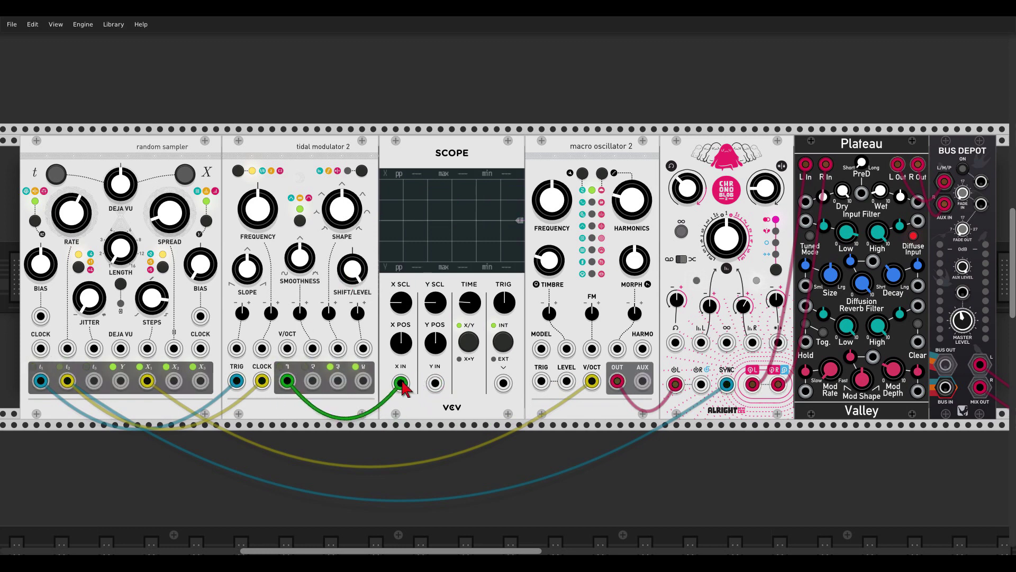
left_click_drag(352, 270, 352, 298)
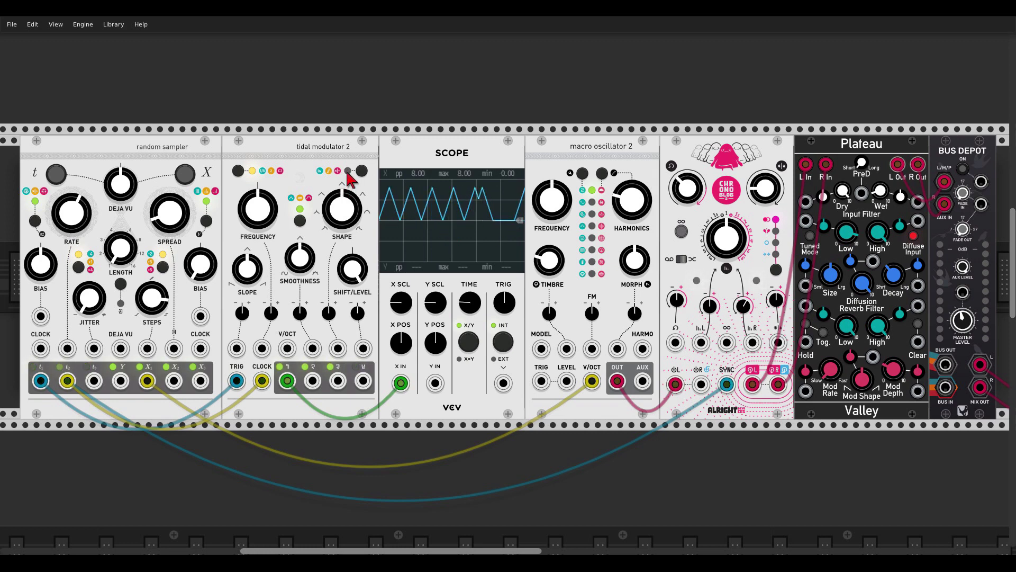
left_click(363, 172)
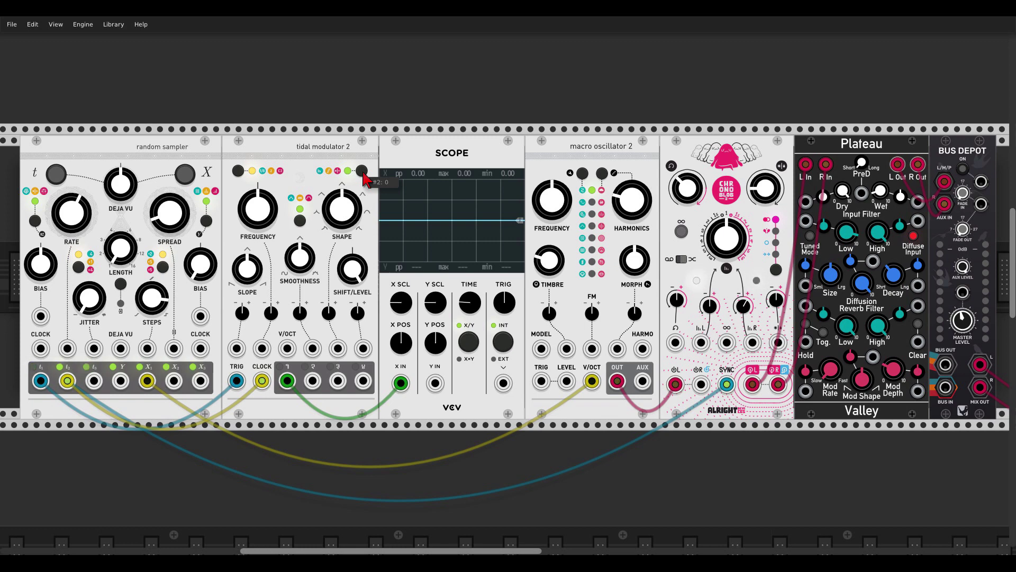
Go to the other patch, where the quad VCA mixes four oscillators under a second tidal modulator 2
scroll(768, 197, "down", 2)
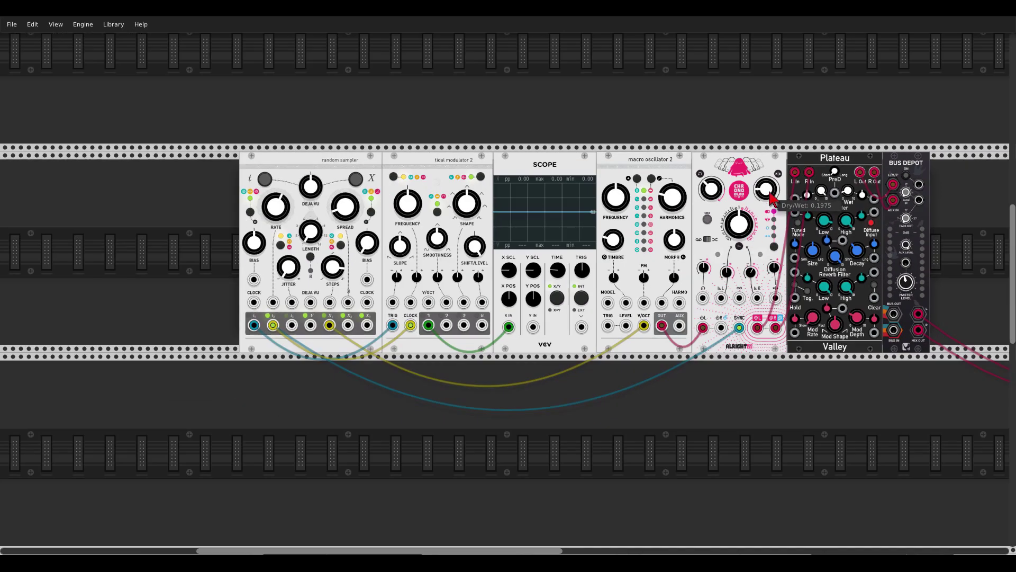
scroll(721, 277, "down", 2)
scroll(678, 124, "up", 2)
scroll(682, 86, "down", 1)
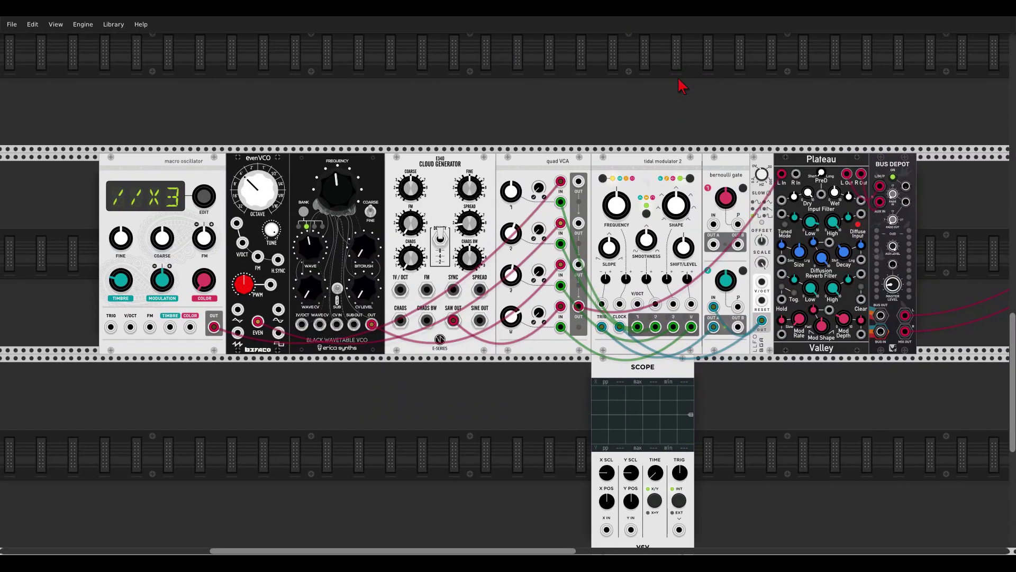
scroll(682, 86, "up", 1)
scroll(618, 160, "up", 2)
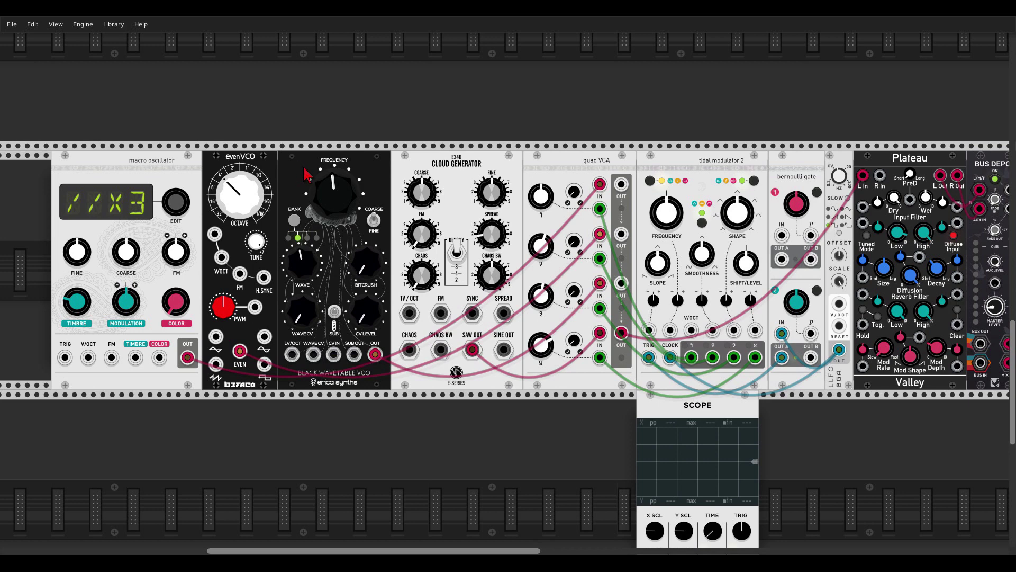
Raise SHIFT/LEVEL on the tidal modulator 2 to about 0.917, ease it back to about 0.673, and reset it to centre
scroll(462, 184, "up", 1)
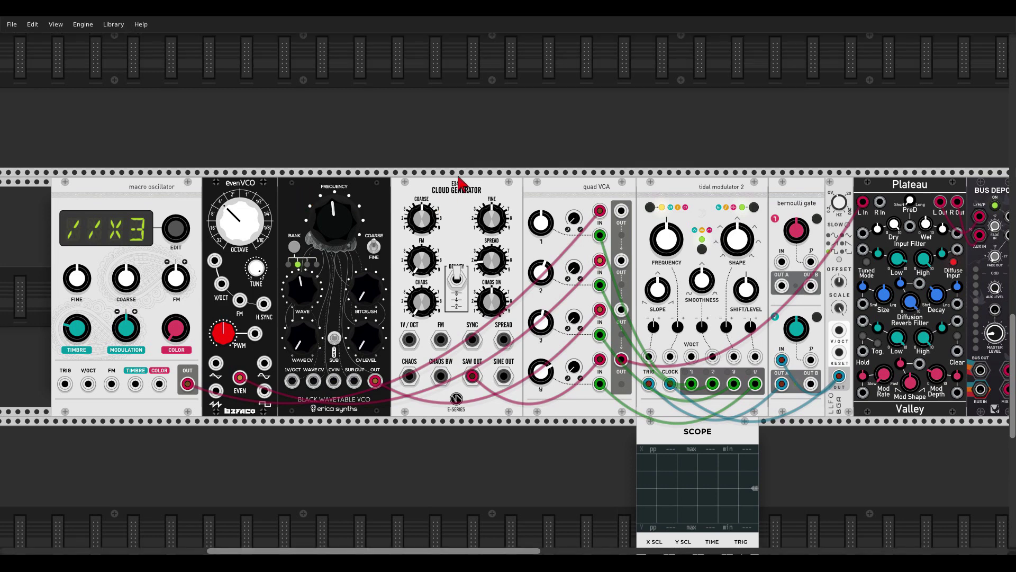
scroll(574, 141, "down", 2)
scroll(545, 111, "right", 1)
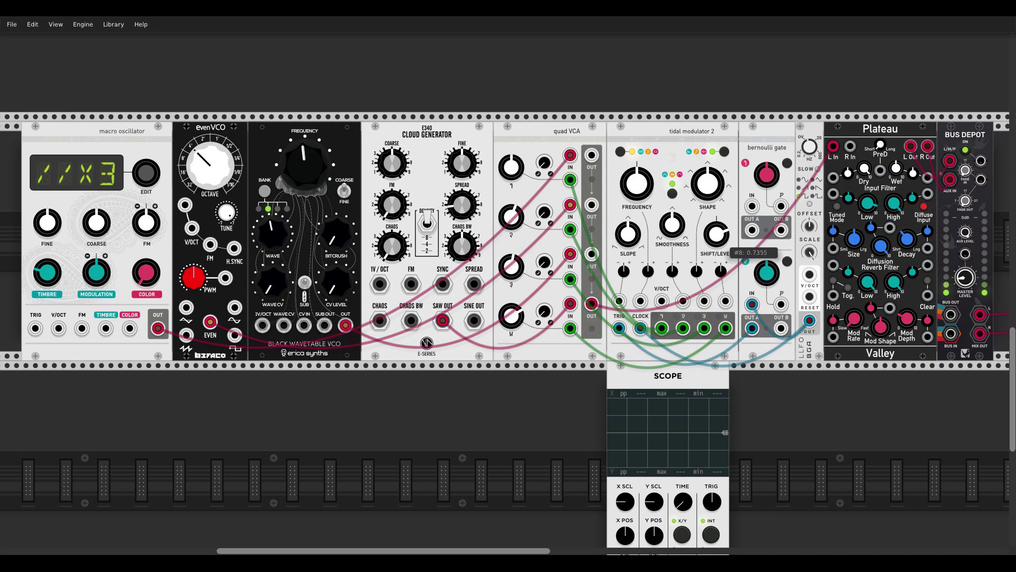
left_click_drag(704, 255, 703, 245)
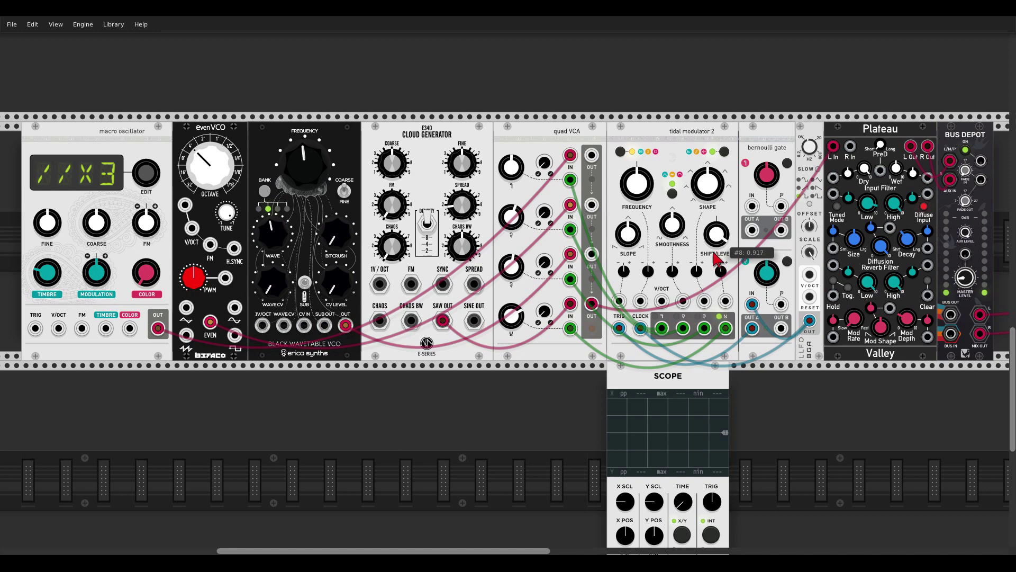
left_click_drag(726, 241, 716, 226)
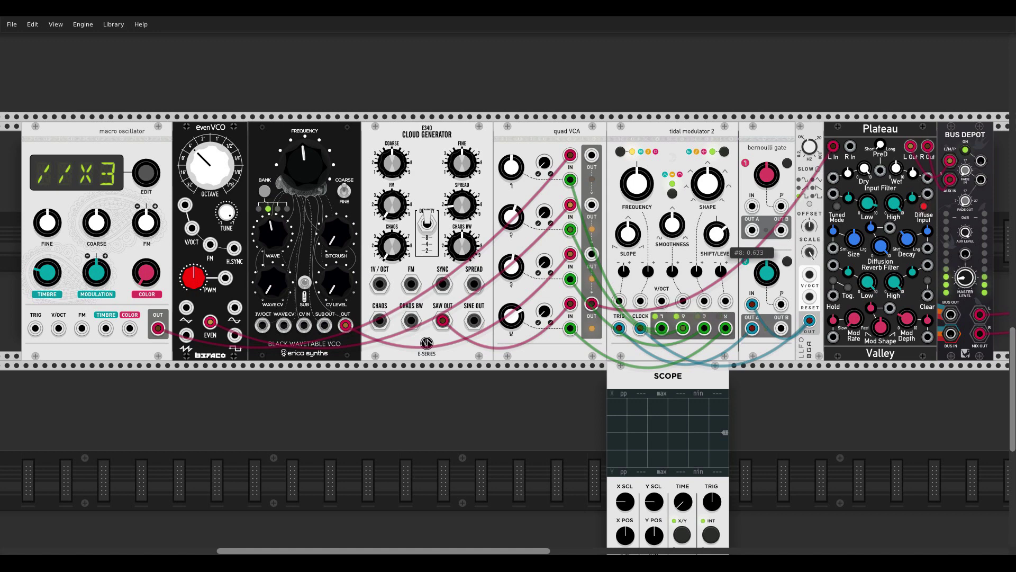
double_click(723, 241)
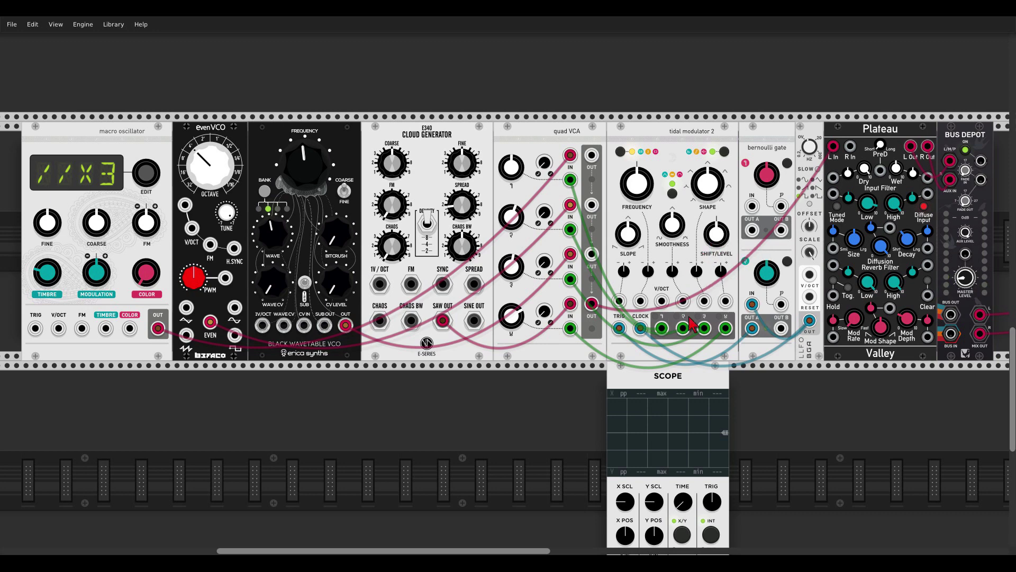
mouse_move(718, 240)
Patch the first tidal output to scope X IN and the second tidal output to scope Y IN
scroll(582, 344, "down", 3)
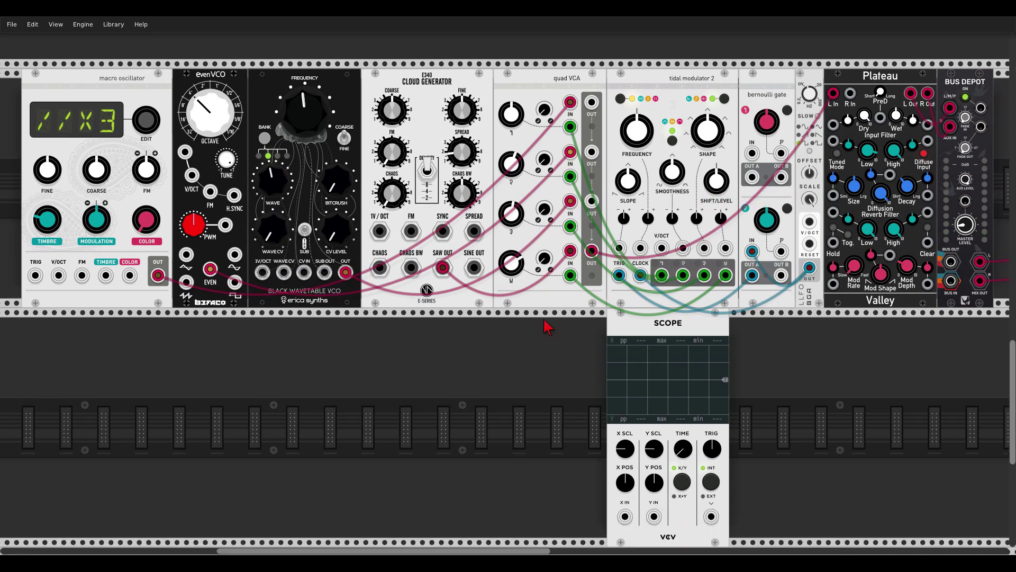
mouse_move(624, 489)
left_mouse_down()
mouse_move(666, 296)
mouse_move(662, 249)
left_mouse_up()
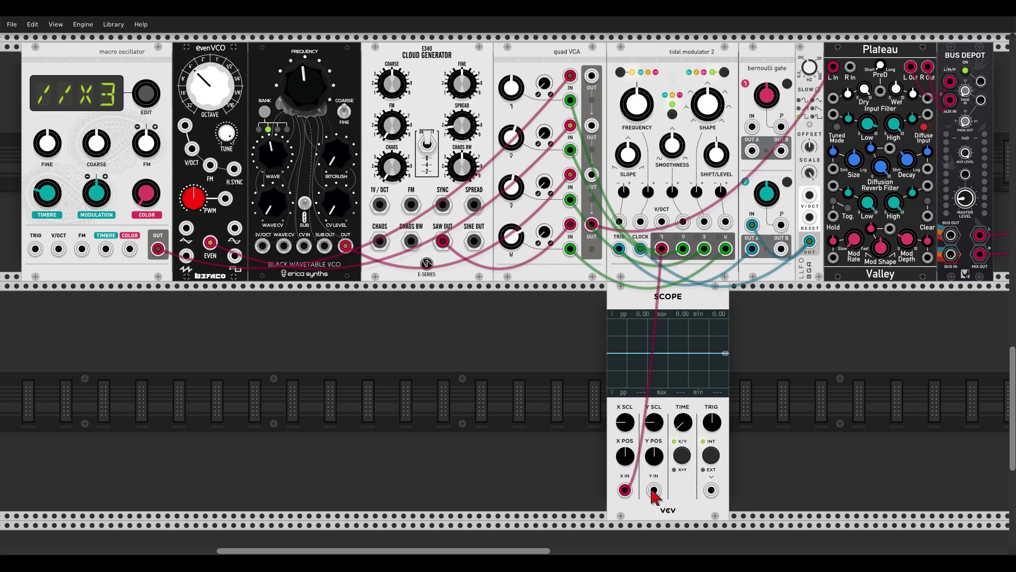
left_click_drag(654, 490, 683, 249)
scroll(695, 186, "up", 1)
Sweep SHIFT/LEVEL below centre to about 0.302, return it to 0.5, and switch the output mode to the yellow setting
mouse_move(715, 185)
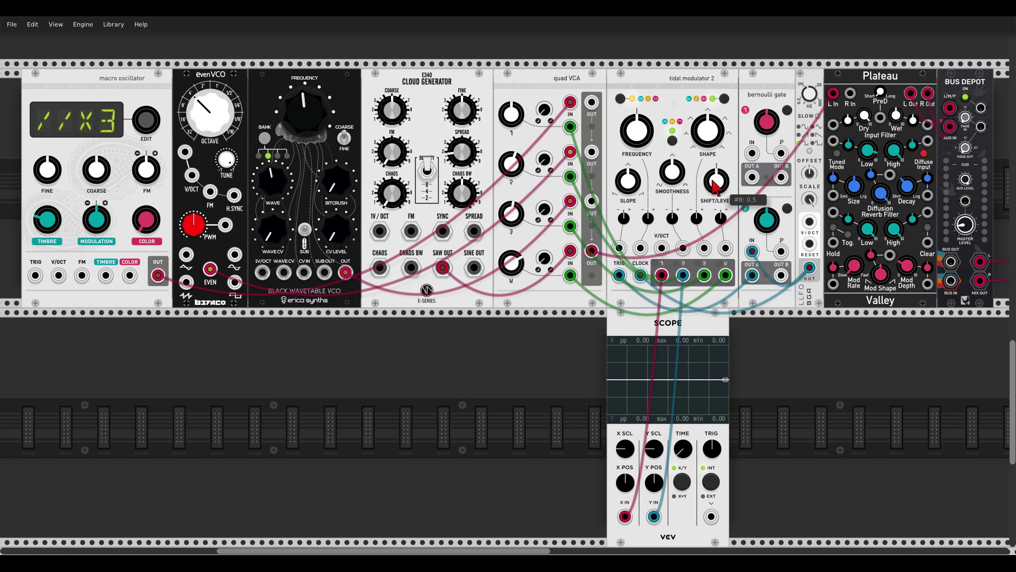
mouse_move(716, 181)
left_mouse_down()
mouse_move(714, 190)
mouse_move(715, 181)
left_mouse_up()
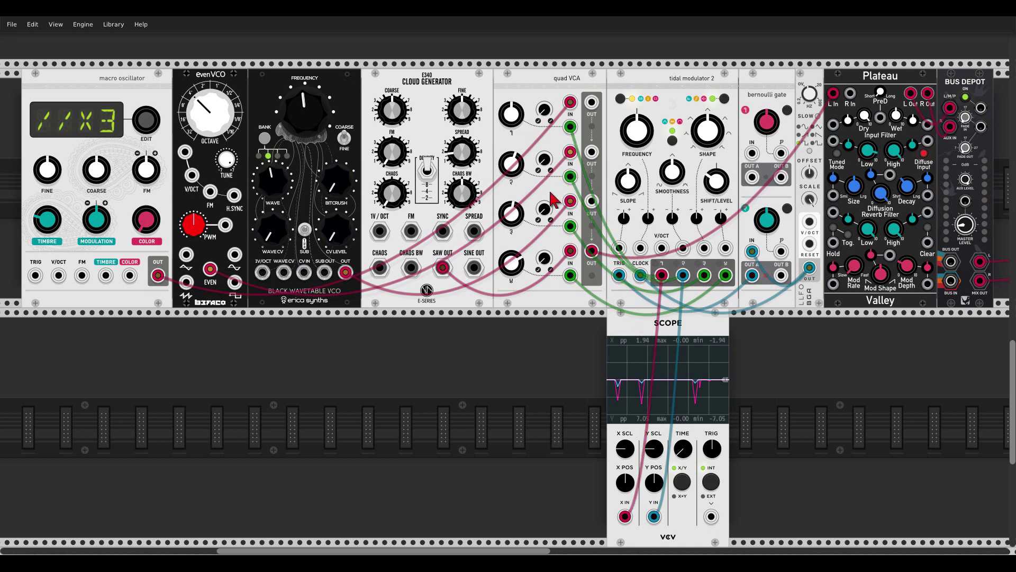
mouse_move(724, 194)
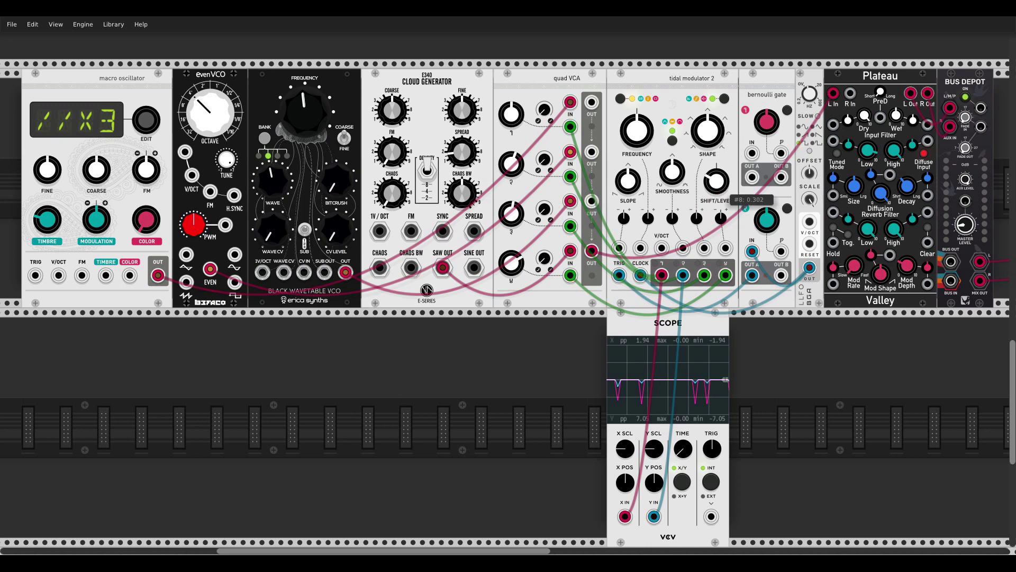
mouse_move(522, 182)
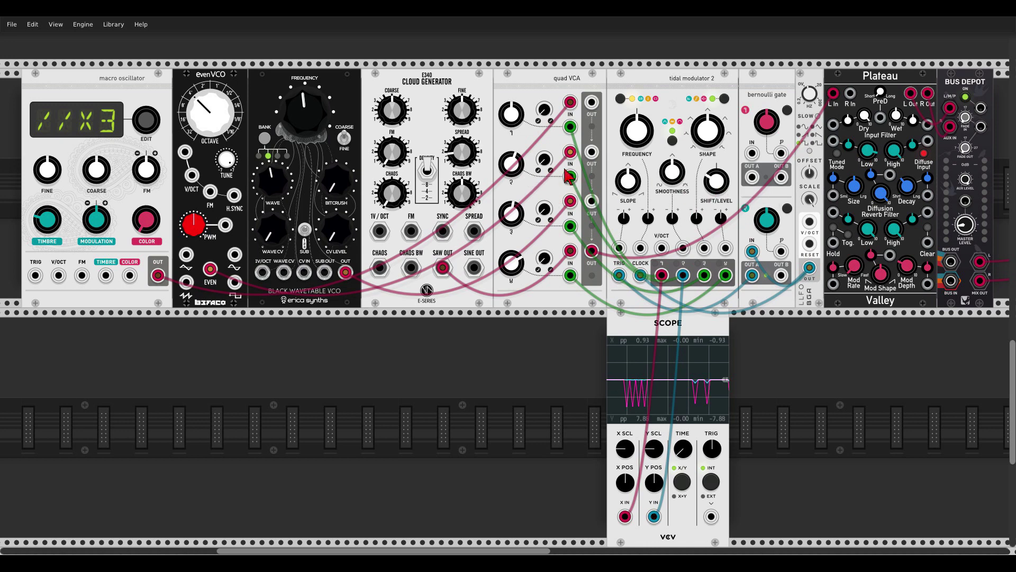
mouse_move(724, 195)
left_mouse_down()
mouse_move(724, 185)
mouse_move(715, 195)
left_mouse_up()
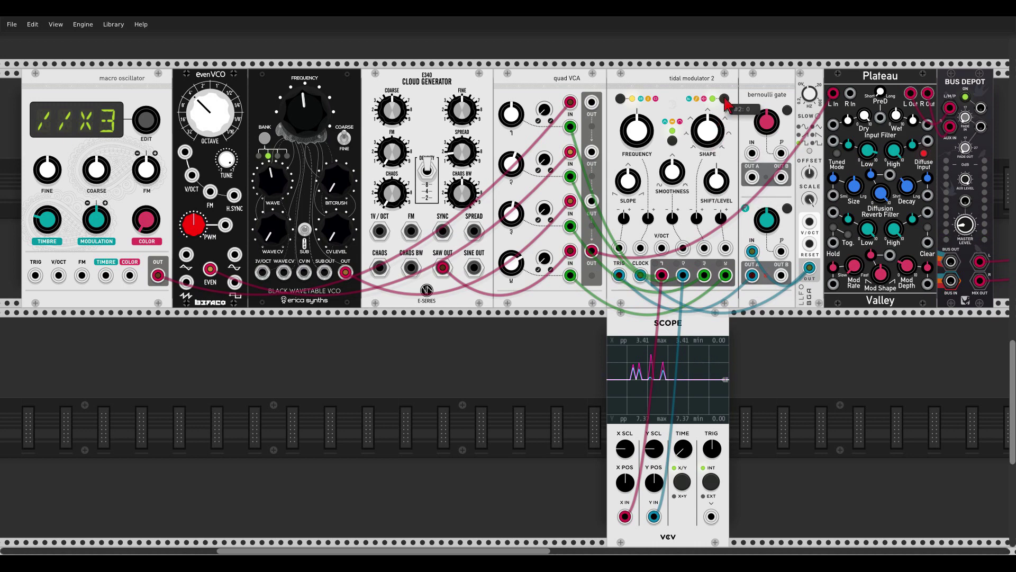
left_click(725, 100)
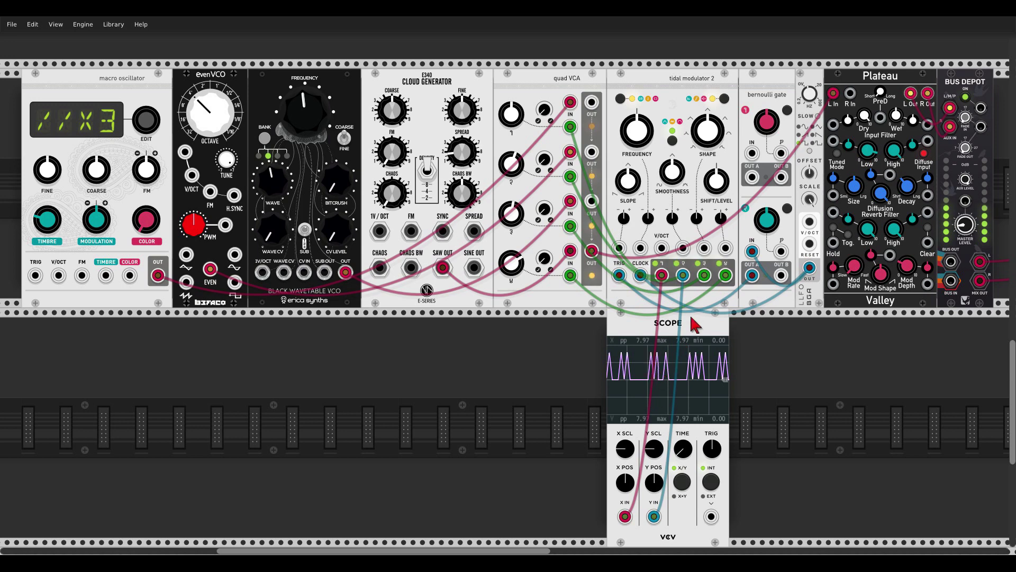
Feed scope Y IN from the third tidal output and compare the two envelopes with SHIFT/LEVEL and scope TIME raised
left_click_drag(661, 507, 706, 278)
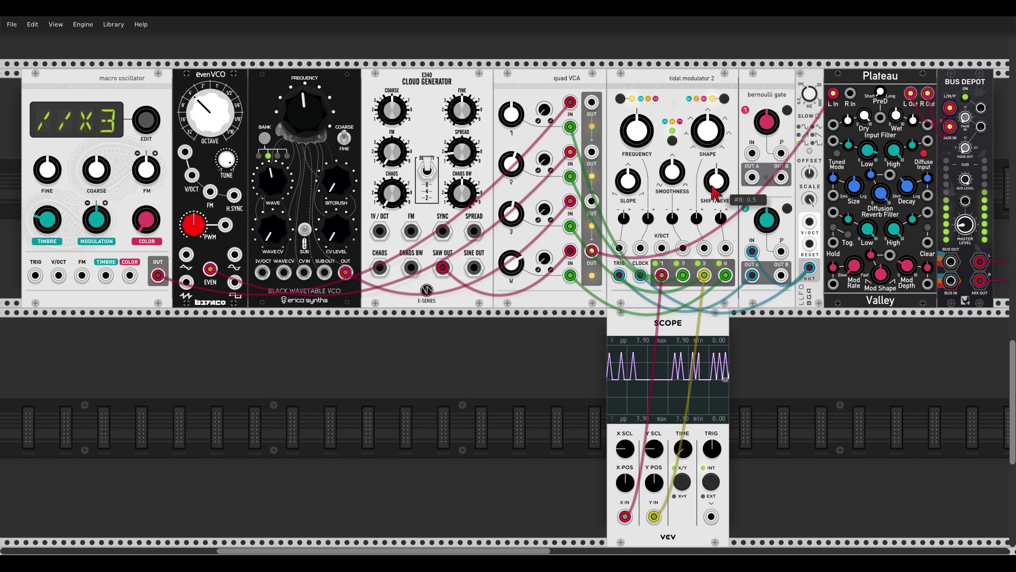
left_click_drag(713, 189, 713, 163)
left_click_drag(683, 449, 683, 440)
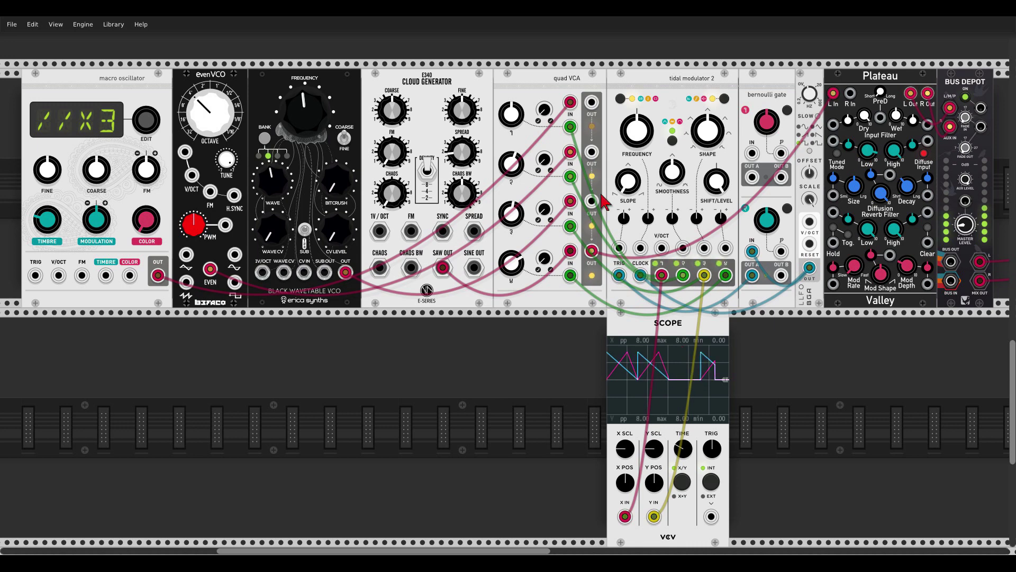
Raise SMOOTHNESS to about 0.665, sweep SLOPE from 0, and return the shaping controls to centre
left_click_drag(672, 175, 672, 162)
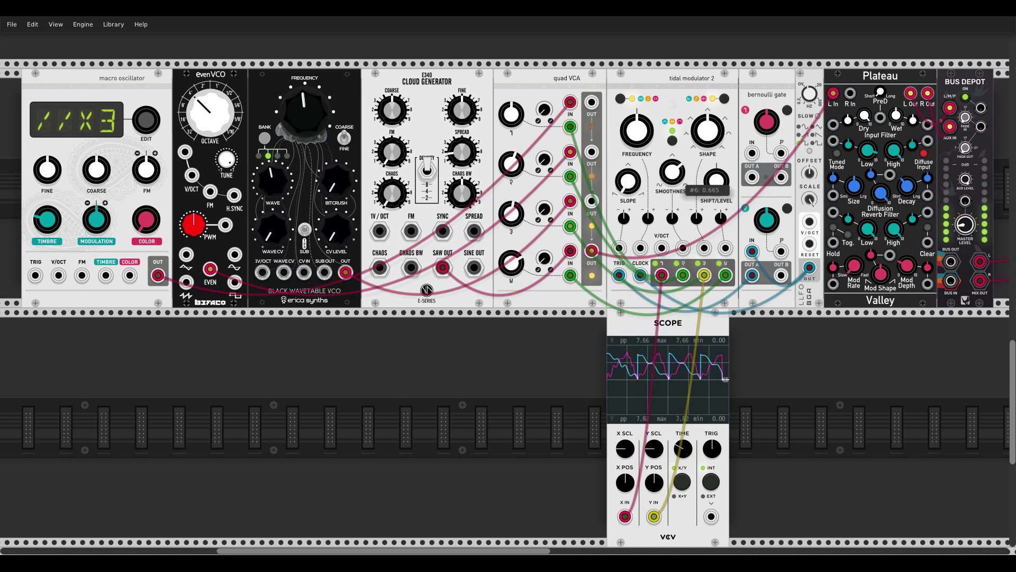
mouse_move(709, 190)
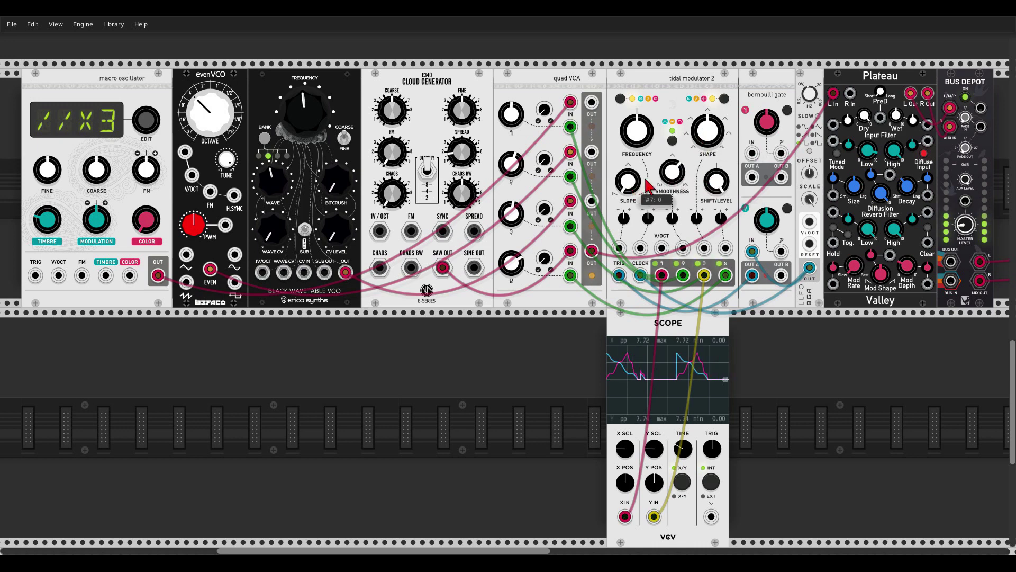
mouse_move(620, 189)
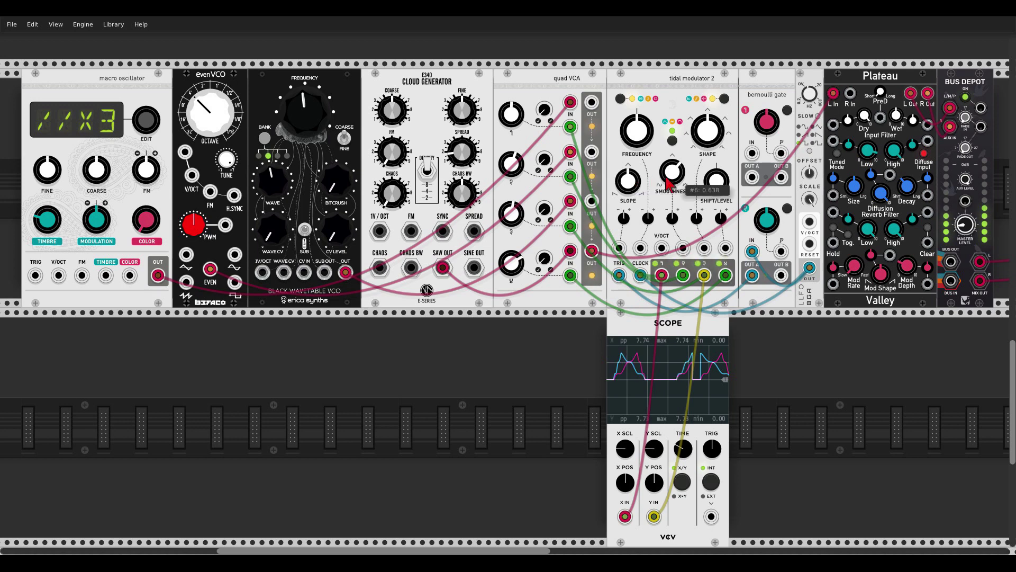
left_click_drag(715, 182, 715, 196)
left_click_drag(628, 182, 628, 174)
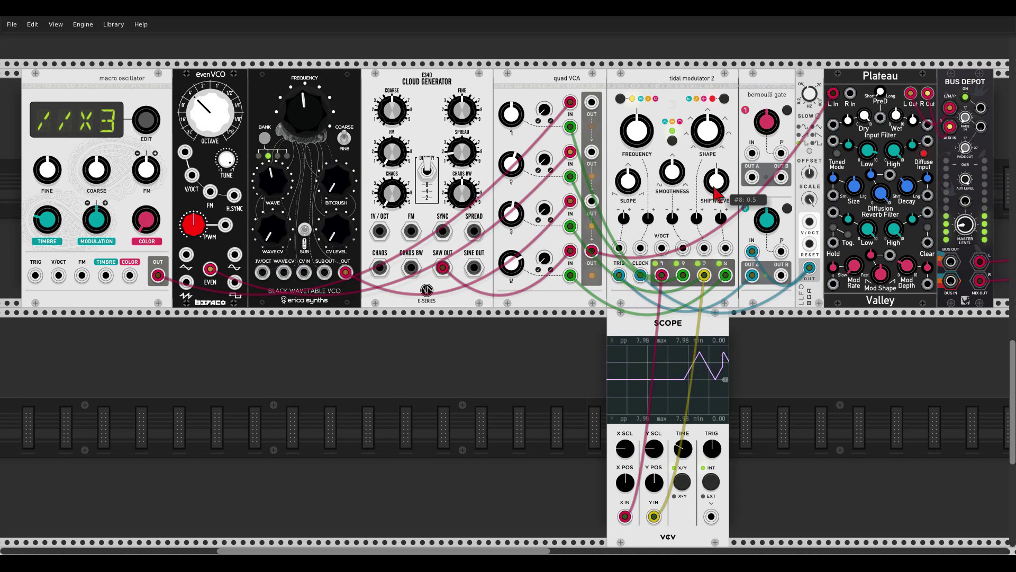
In the red output mode, raise SHIFT/LEVEL, set SLOPE to 1 and adjust SHAPE
left_click_drag(716, 193, 716, 188)
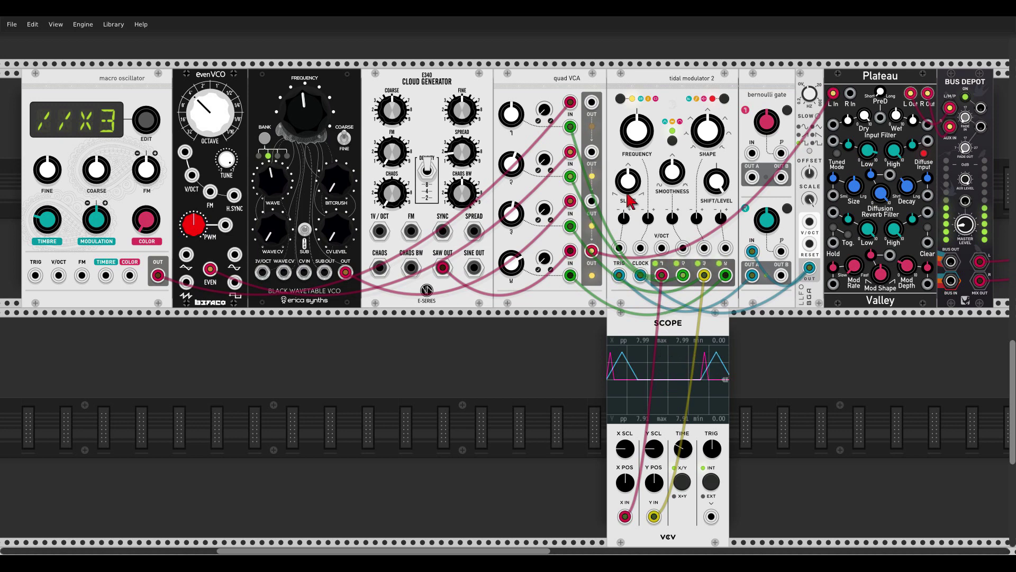
mouse_move(628, 181)
left_mouse_down()
mouse_move(628, 194)
mouse_move(628, 174)
left_mouse_up()
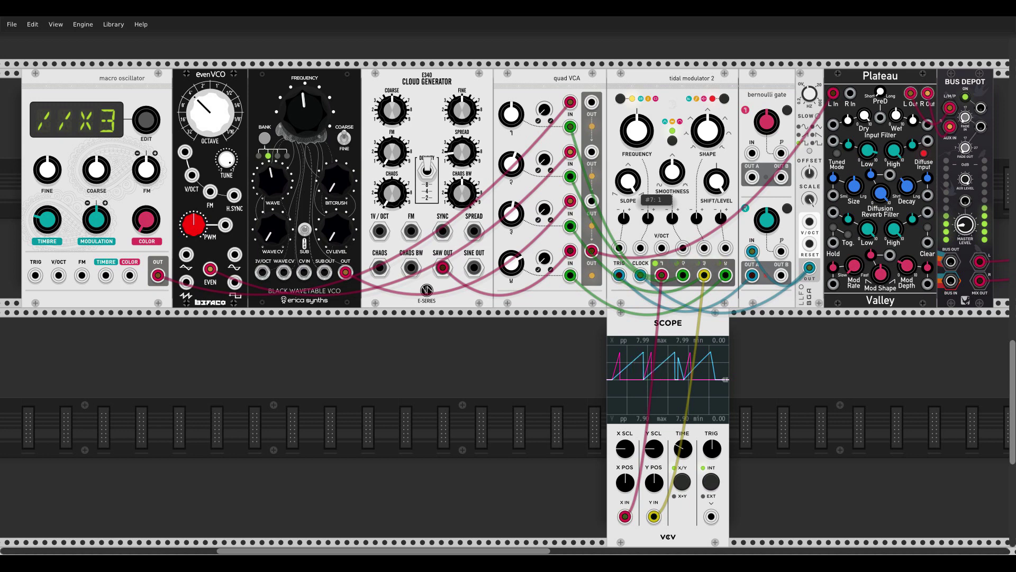
left_click_drag(712, 132, 712, 128)
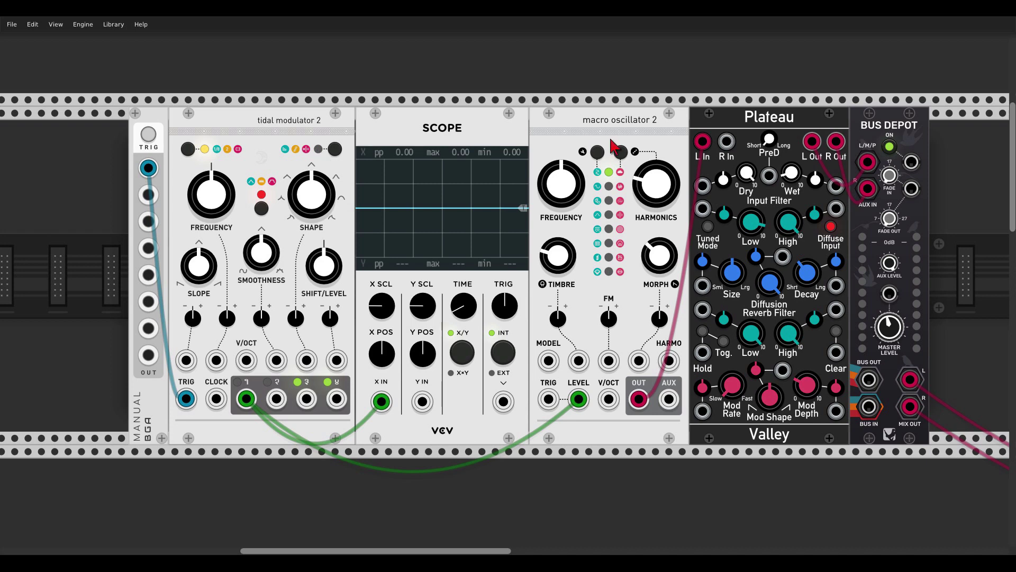
In the single macro oscillator 2 patch, set the tidal modulator's SHIFT/LEVEL to 1 and fire short manual triggers
mouse_move(324, 275)
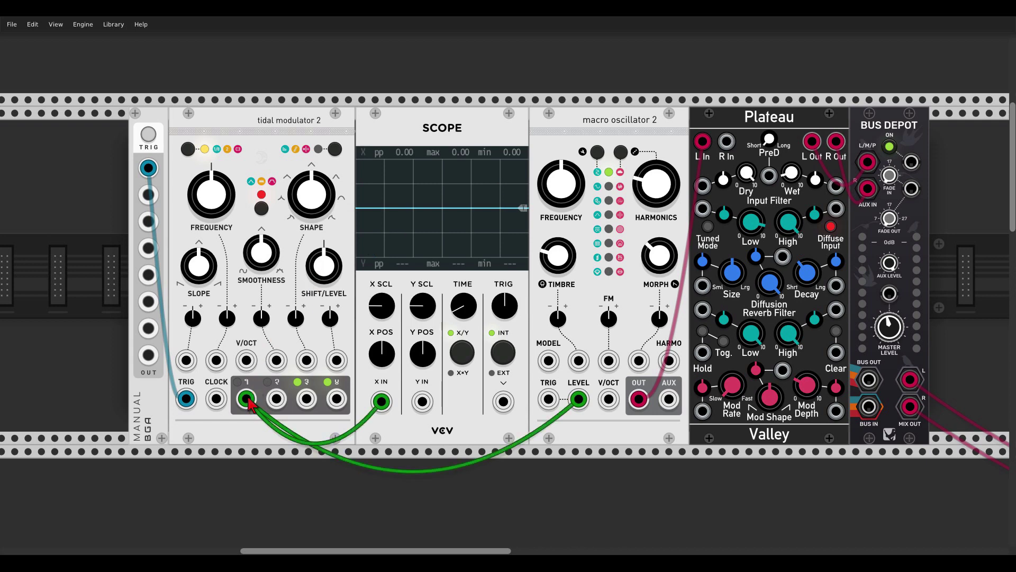
left_click_drag(324, 267, 324, 233)
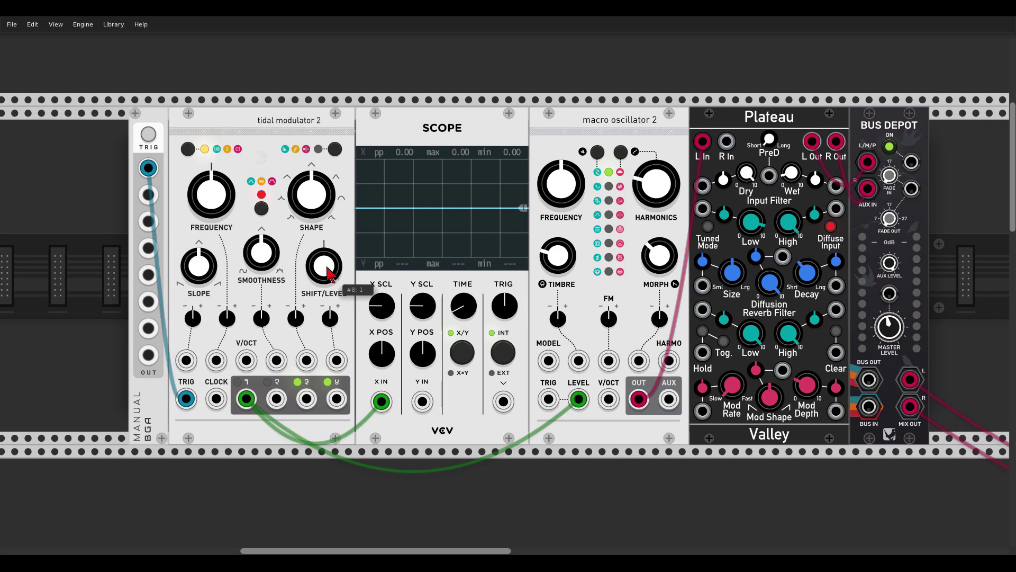
left_click(151, 137)
left_click(151, 137)
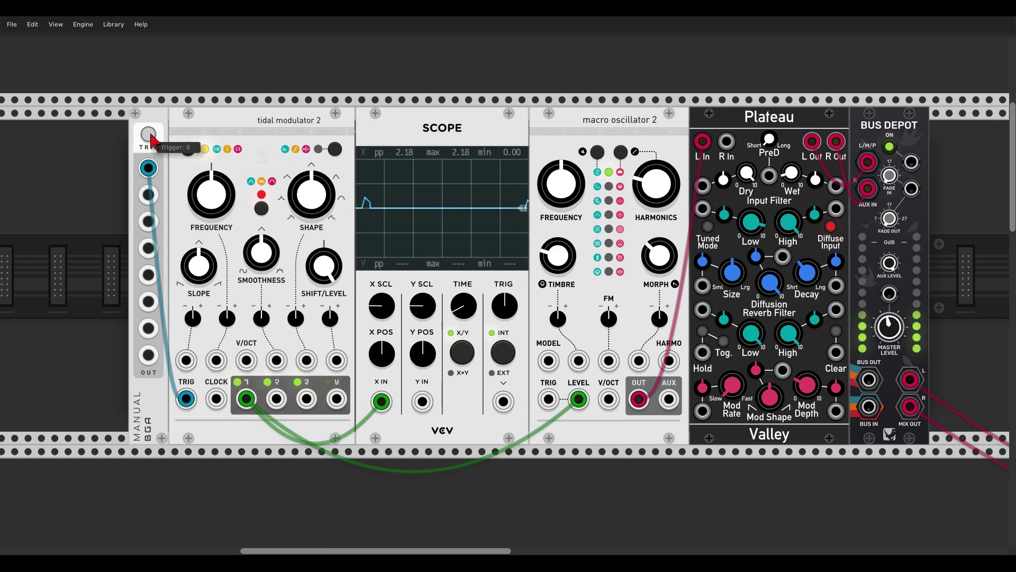
left_click(150, 137)
left_click(151, 136)
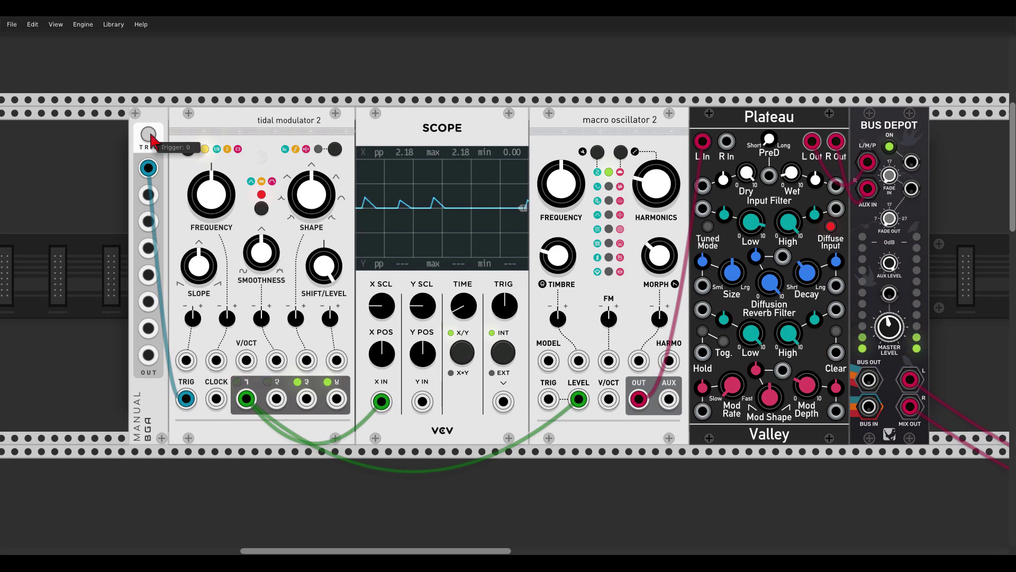
left_click(151, 137)
left_click(151, 137)
left_click(149, 137)
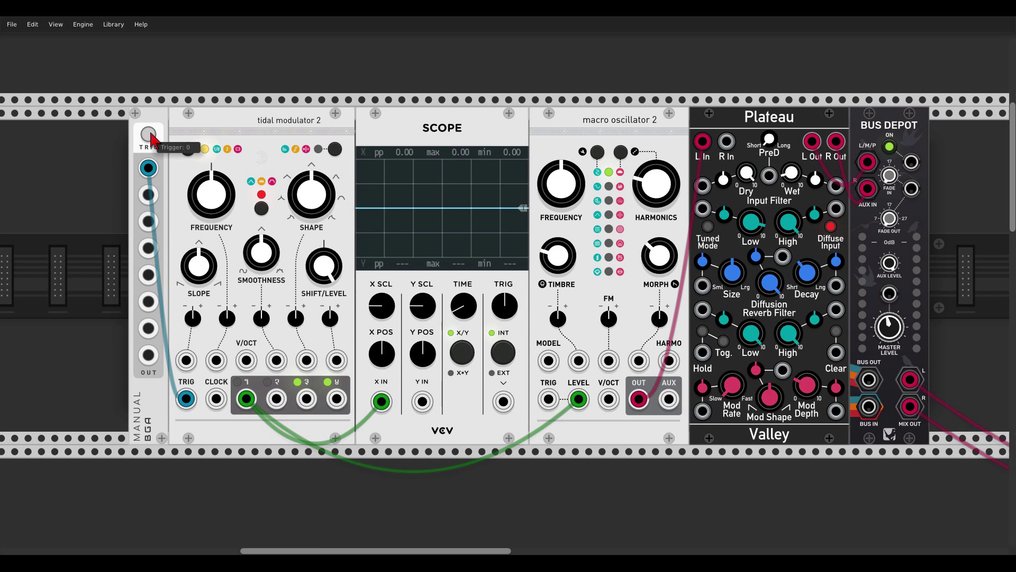
Hold the manual trigger on to sustain the envelope, release it, and repeat with further gates
left_click(150, 135)
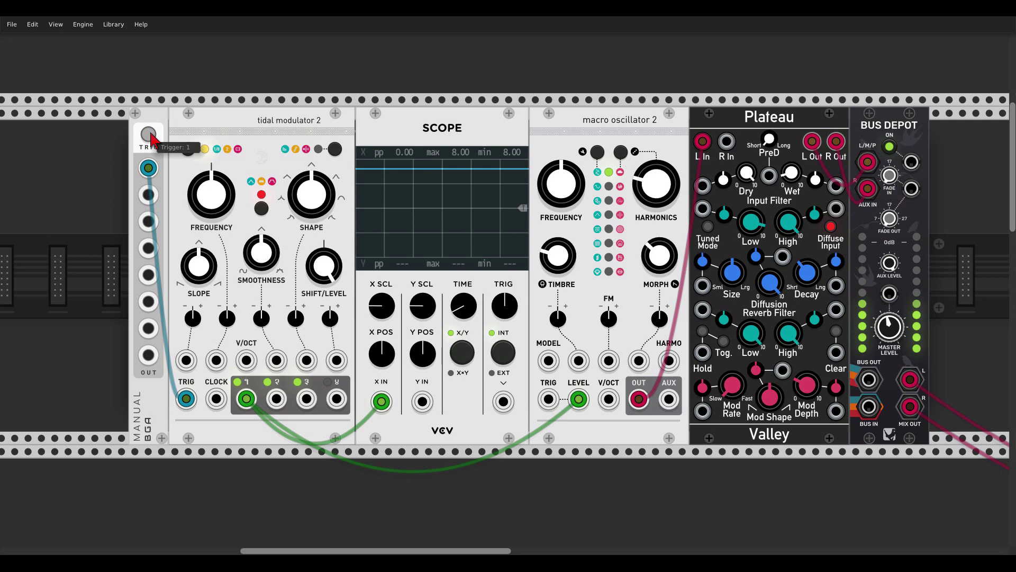
left_click_drag(150, 134, 151, 134)
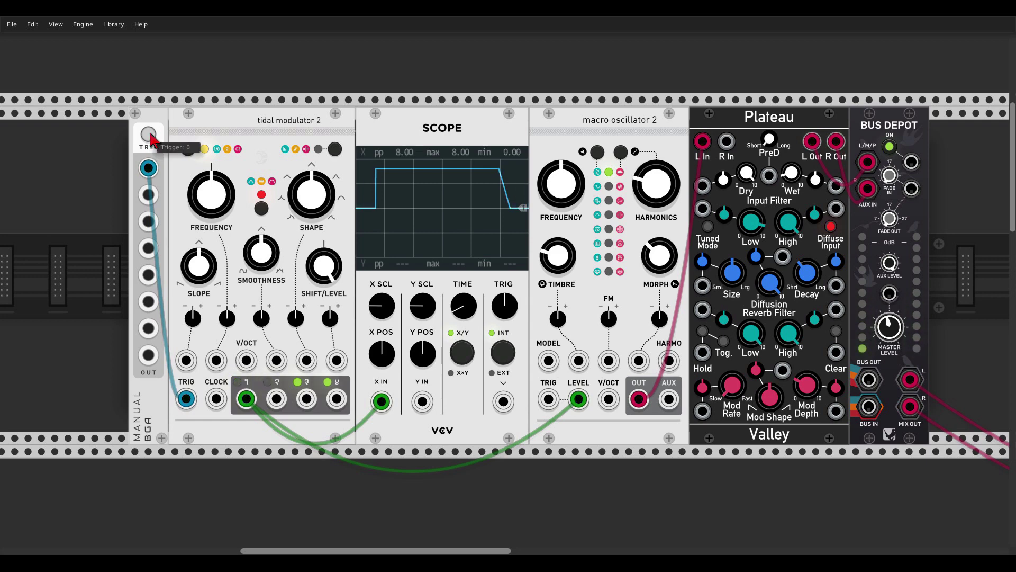
left_click_drag(150, 135, 150, 134)
left_click(150, 134)
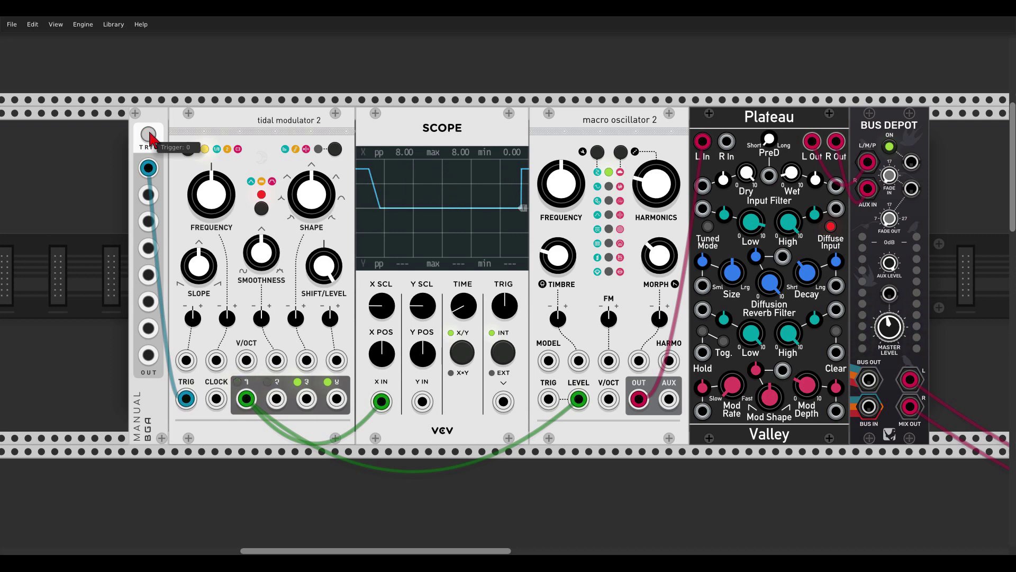
left_click(150, 134)
Raise FREQUENCY beyond about 17.856 and gate the envelope twice from the manual trigger
left_click_drag(237, 190, 236, 175)
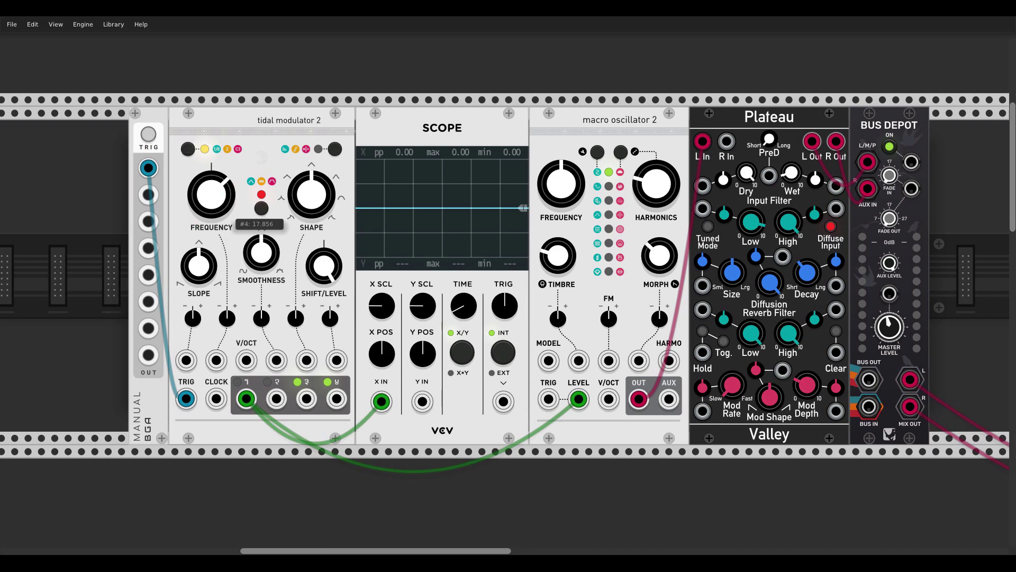
left_click(151, 137)
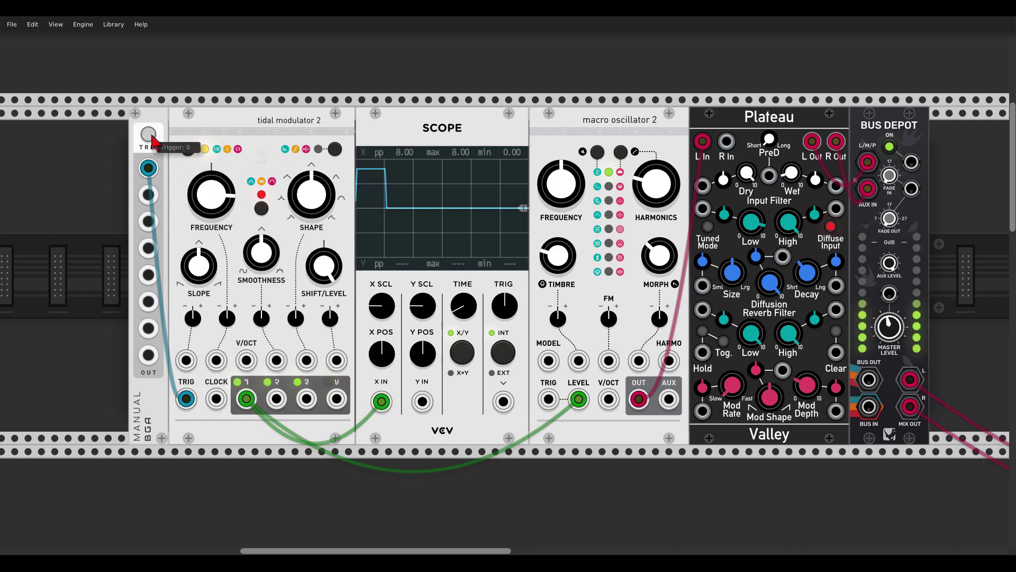
left_click(150, 137)
Lower FREQUENCY well below centre and gate the slower envelope from the manual trigger
mouse_move(212, 183)
left_mouse_down()
mouse_move(212, 201)
mouse_move(204, 171)
left_mouse_up()
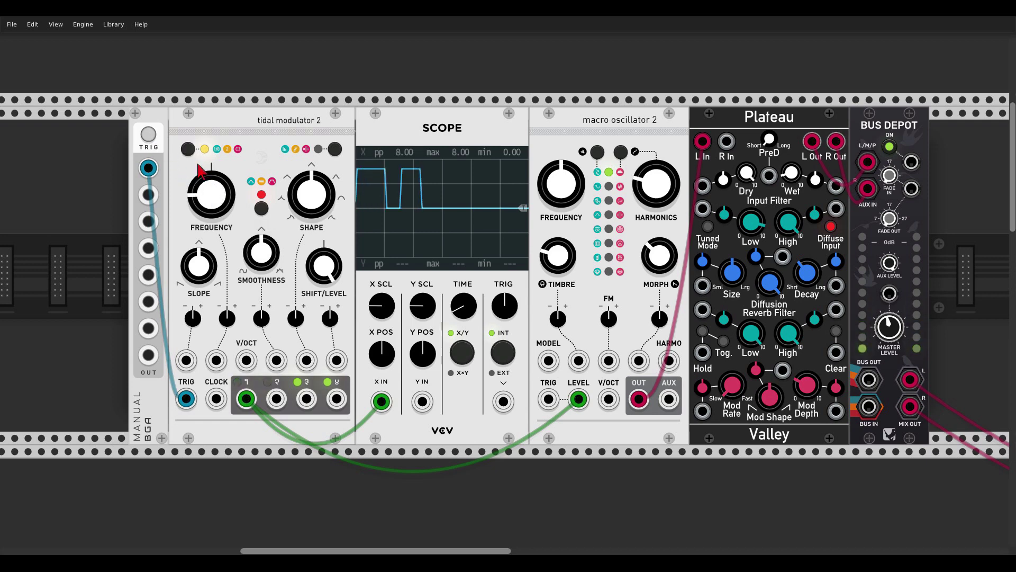
left_click(153, 136)
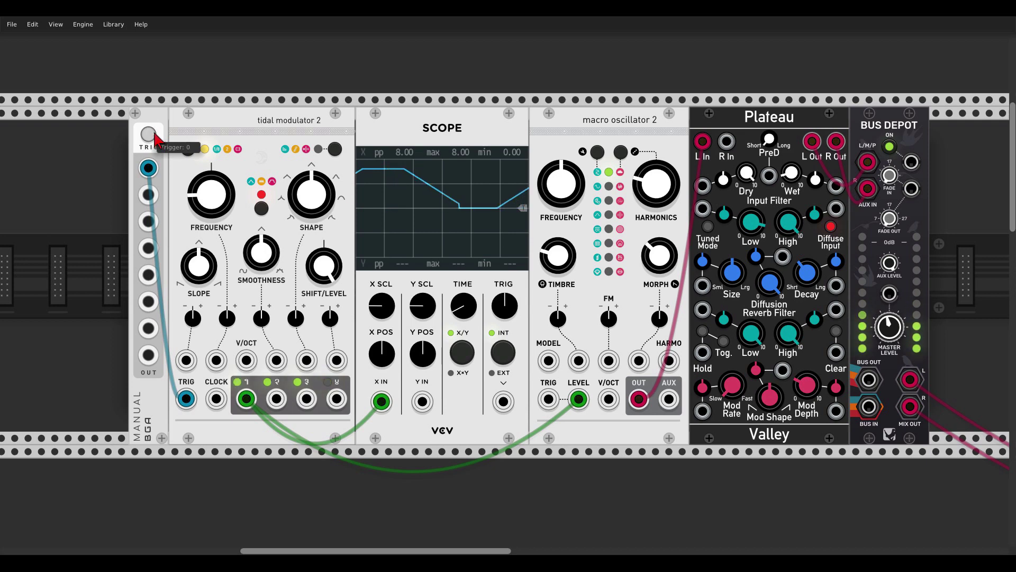
left_click(153, 136)
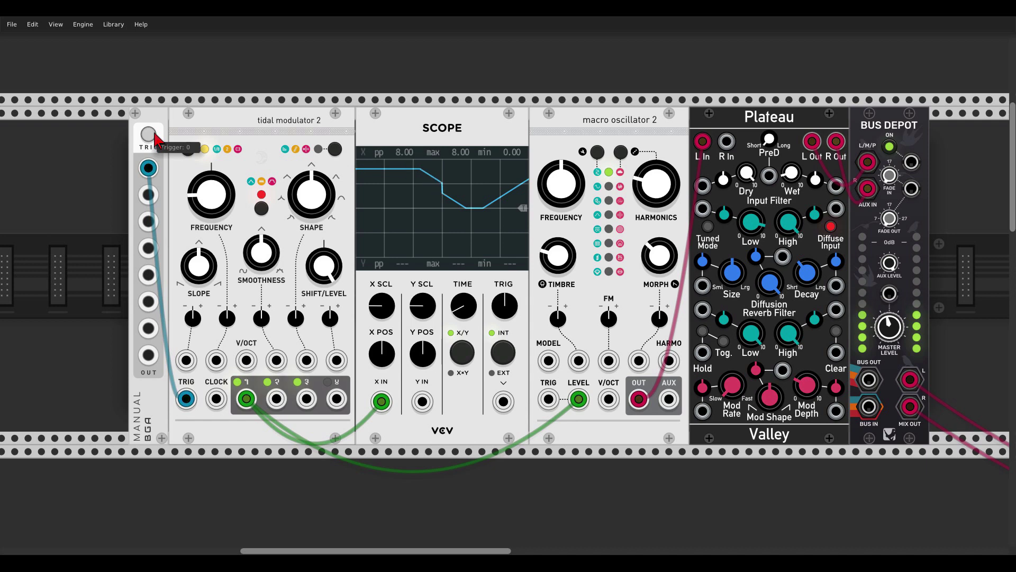
Reset the tidal modulator's FREQUENCY to 0, lower SLOPE for an instant attack, and gate the envelope from the manual trigger
double_click(211, 195)
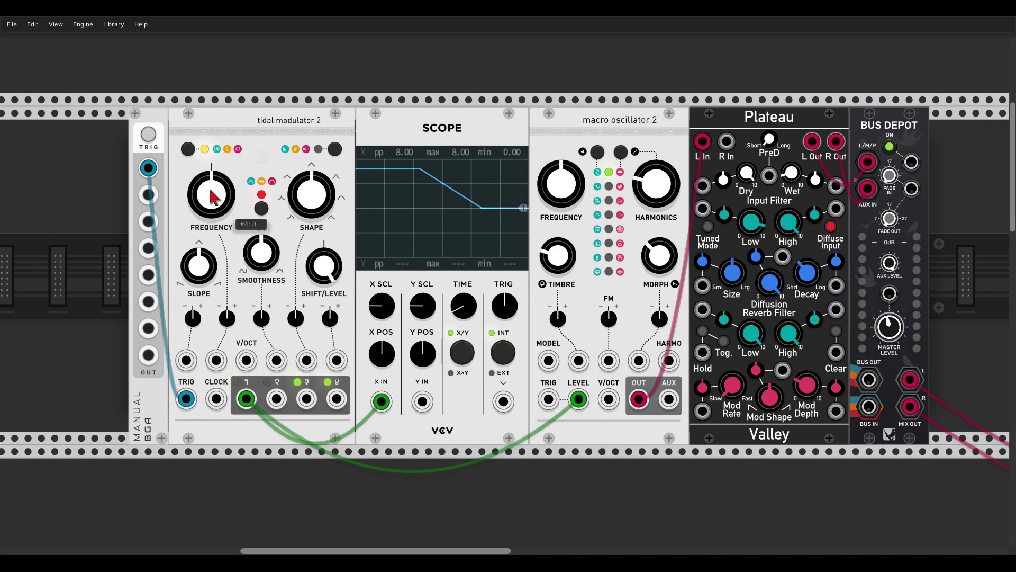
left_click_drag(200, 270, 199, 264)
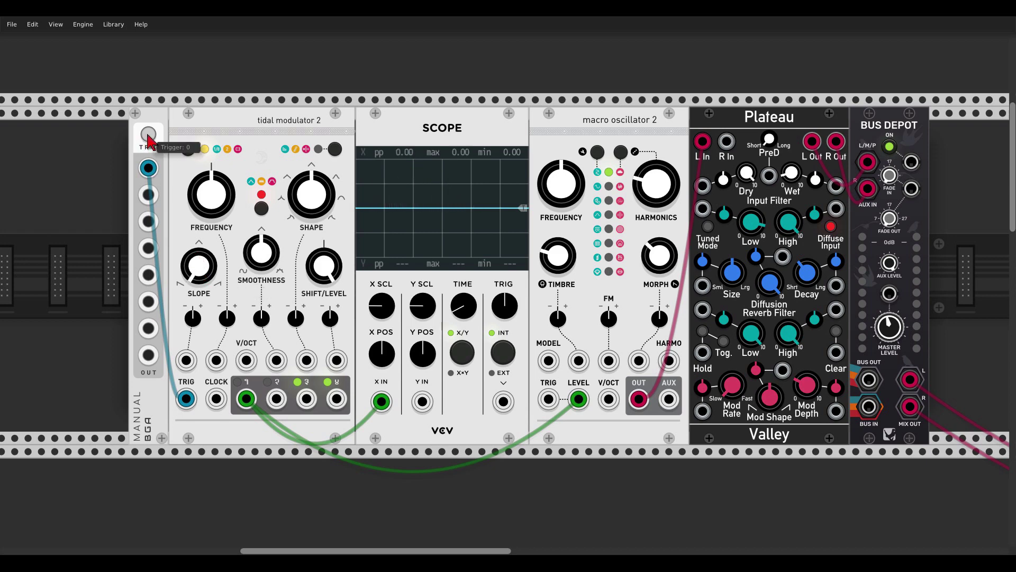
left_click_drag(149, 140, 149, 141)
left_click(149, 140)
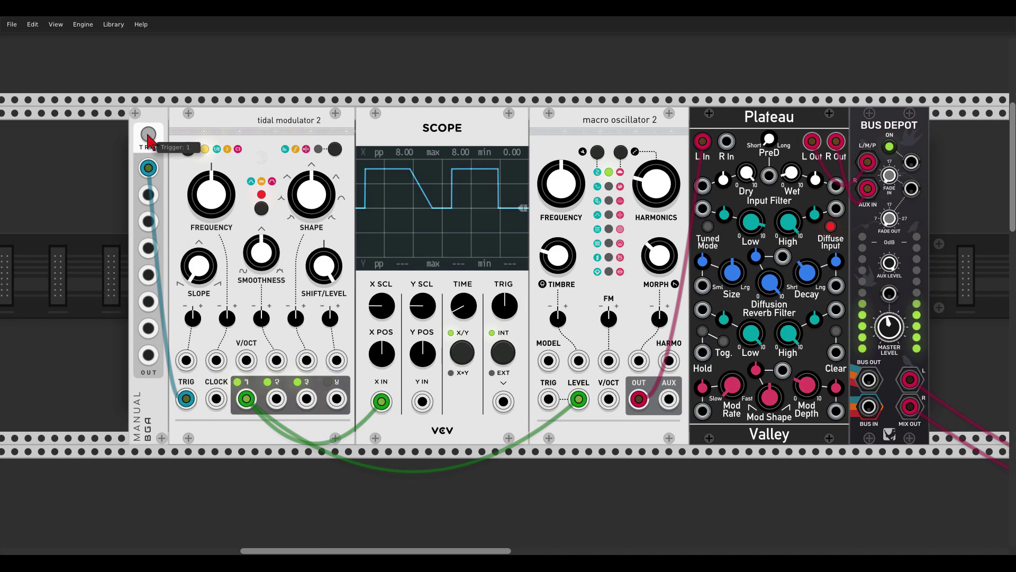
Raise SLOPE to about 0.942 for a slow attack with an abrupt release, and gate the envelope
left_click_drag(199, 265, 199, 265)
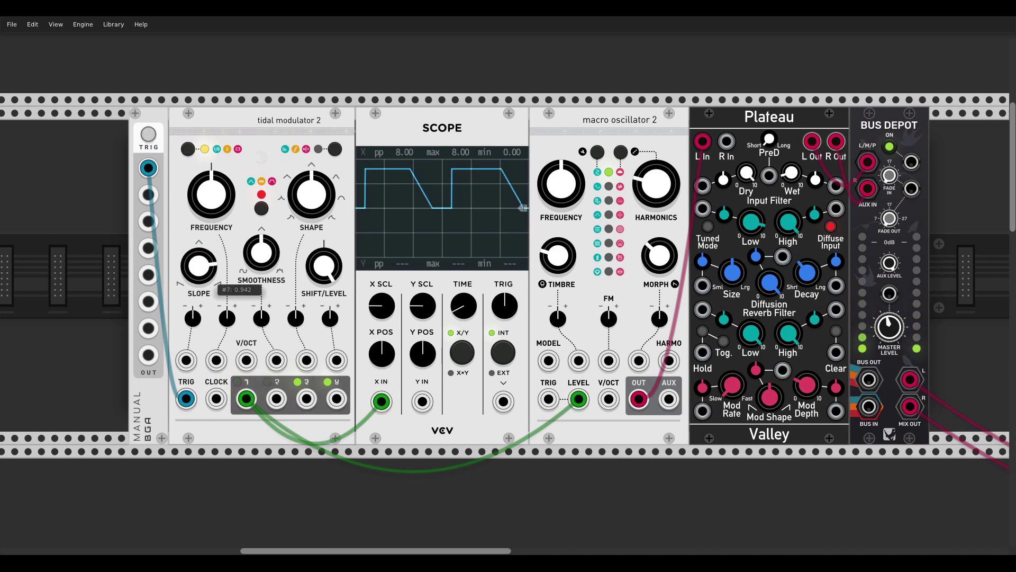
left_click(152, 131)
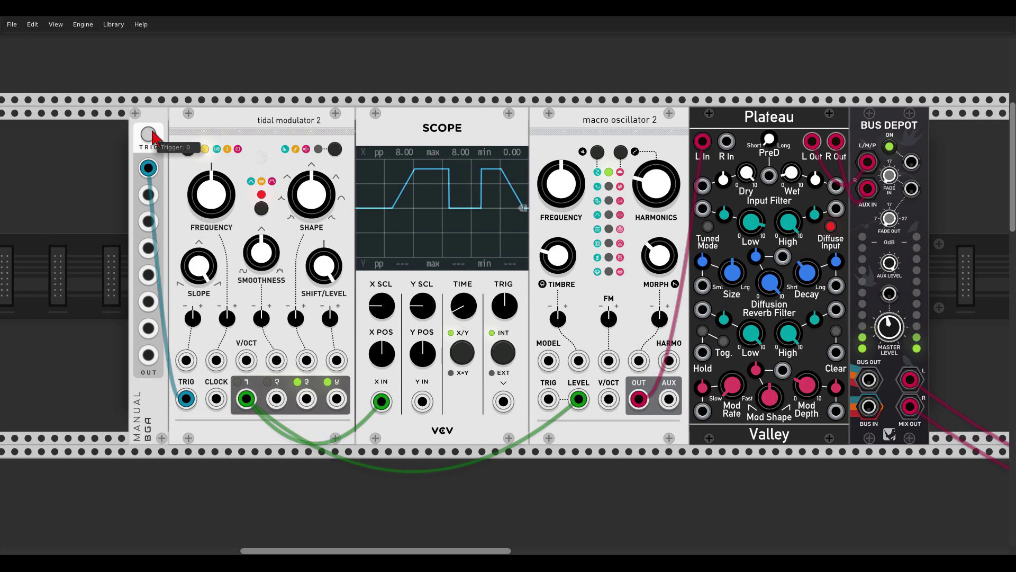
left_click(152, 132)
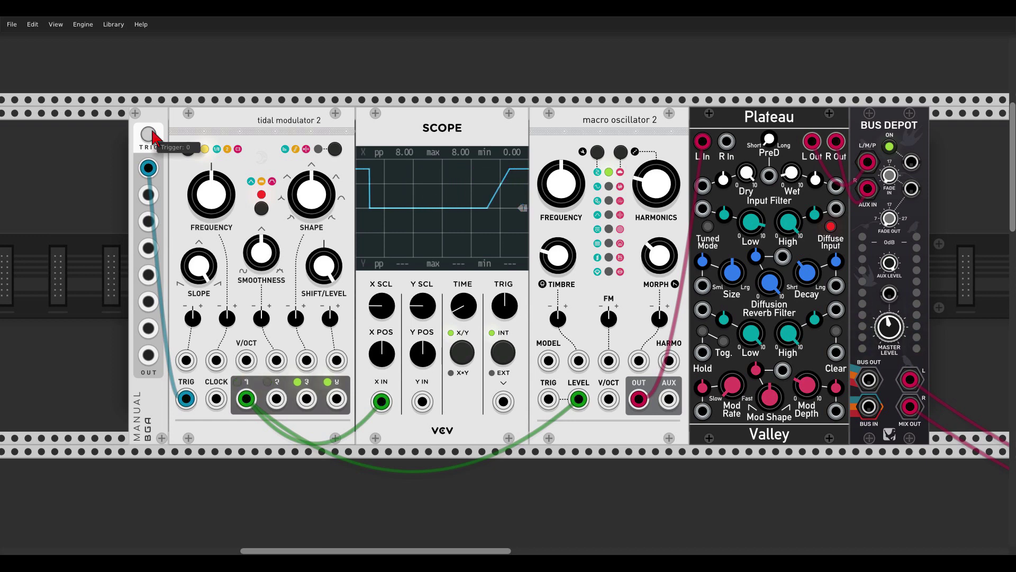
Turn SHAPE to its minimum for a curved attack and gate the envelope, with FREQUENCY lowered and a slower scope TIME
left_click_drag(331, 215, 331, 249)
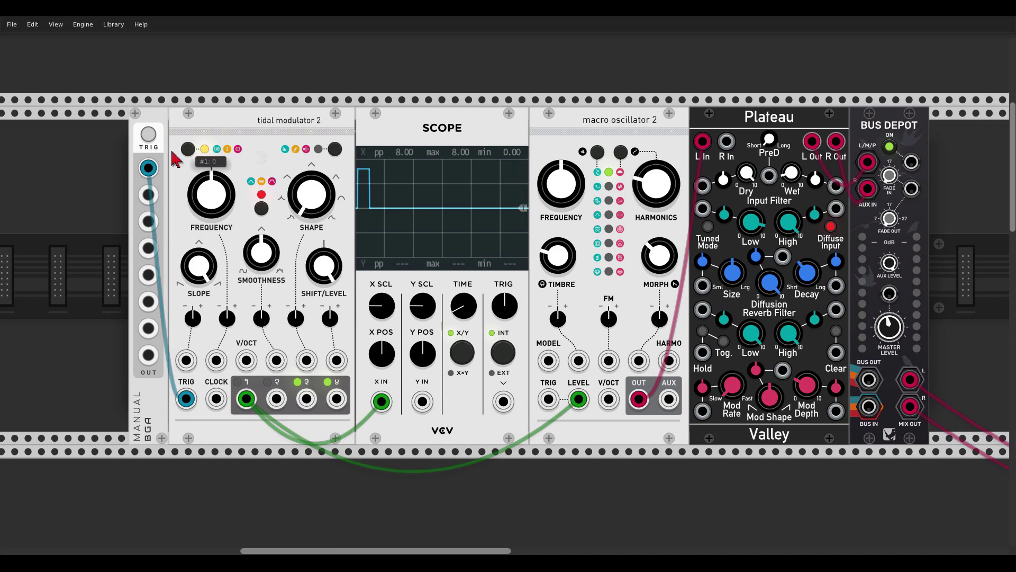
left_click(150, 136)
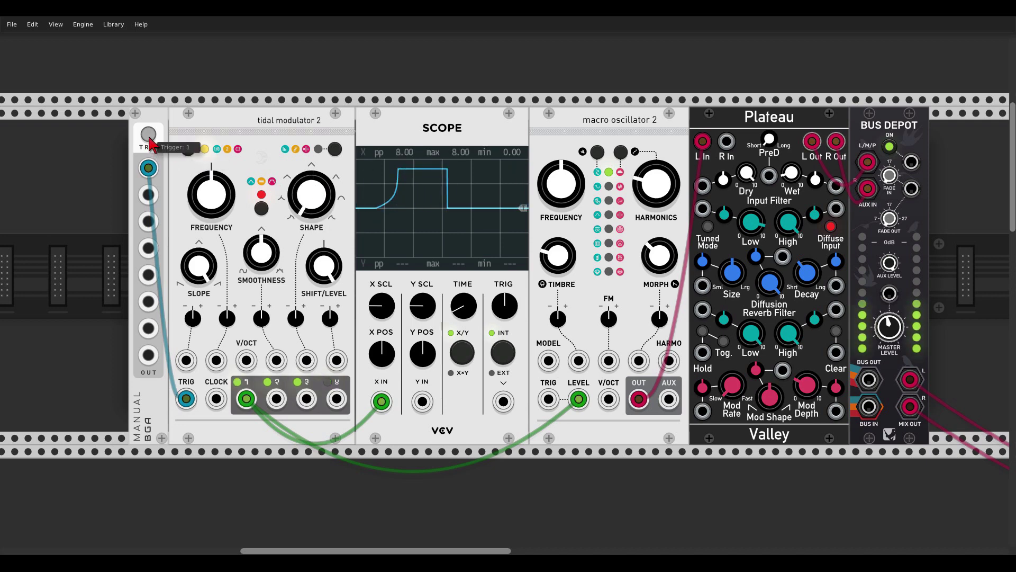
left_click(149, 138)
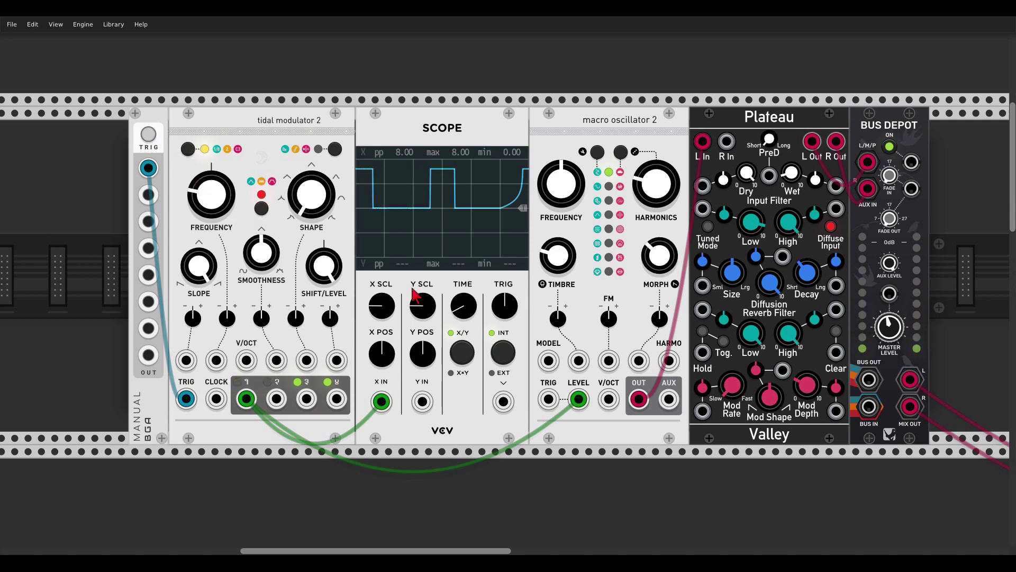
left_click(148, 136)
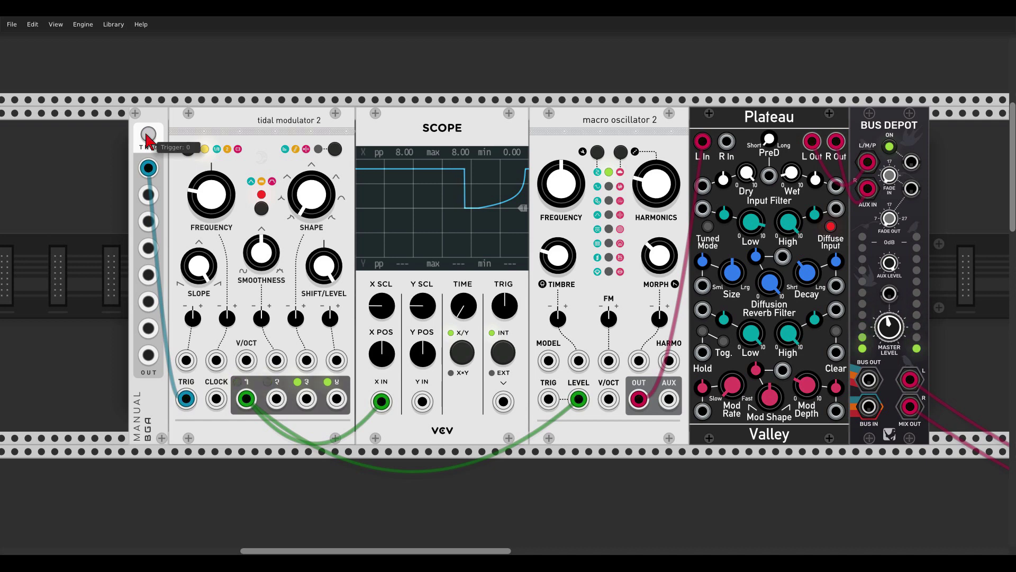
Raise SMOOTHNESS past centre to fold the envelope, and gate it from the manual trigger
mouse_move(213, 272)
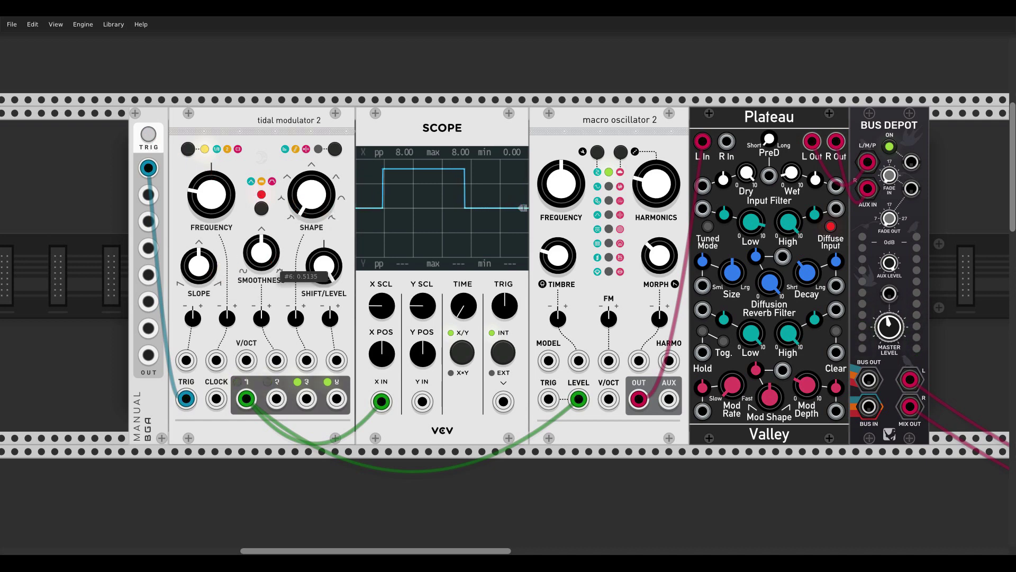
left_click_drag(263, 255, 264, 239)
left_click(149, 135)
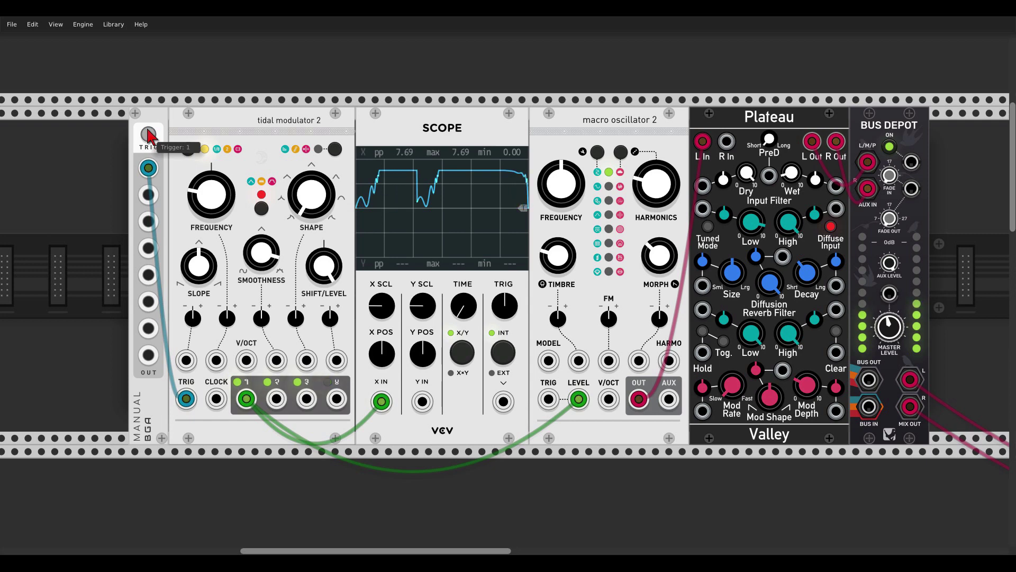
left_click(148, 133)
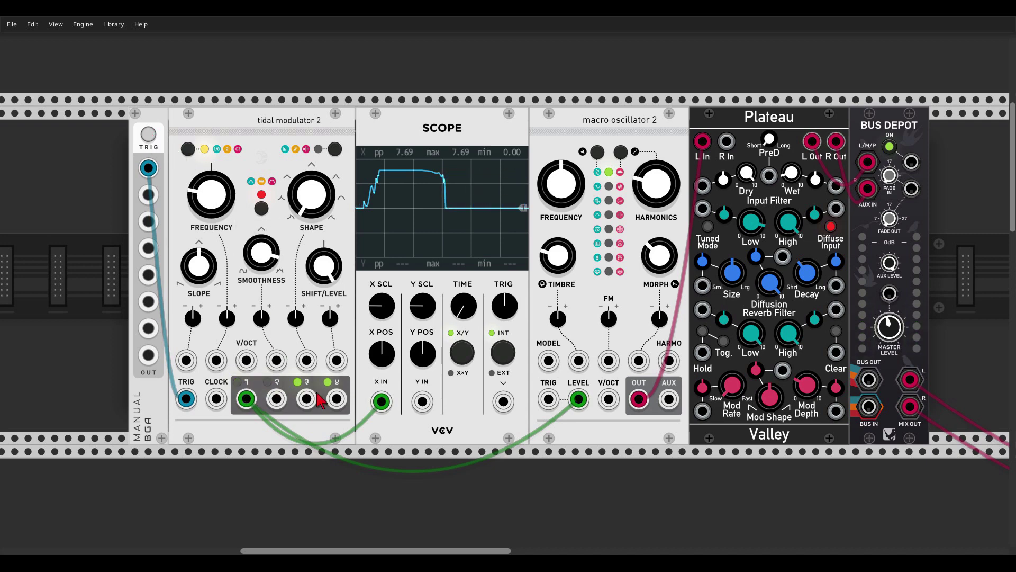
Move the scope and oscillator LEVEL cables to the tidal modulator's output 2, and gate it at the low and a raised FREQUENCY
mouse_move(246, 399)
left_mouse_down()
mouse_move(277, 399)
mouse_move(274, 407)
left_mouse_up()
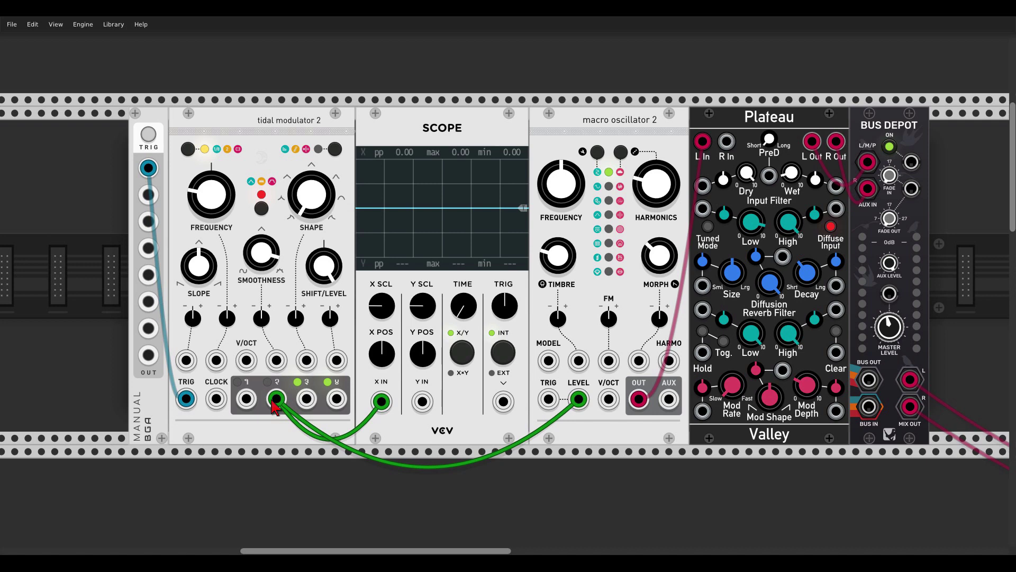
left_click(148, 135)
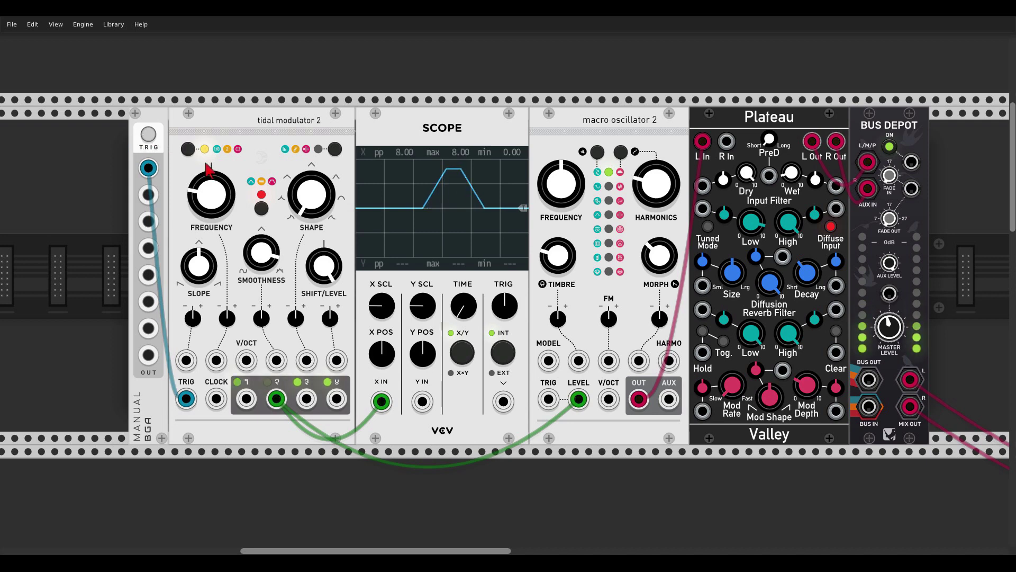
left_click_drag(222, 212, 223, 180)
left_click(152, 136)
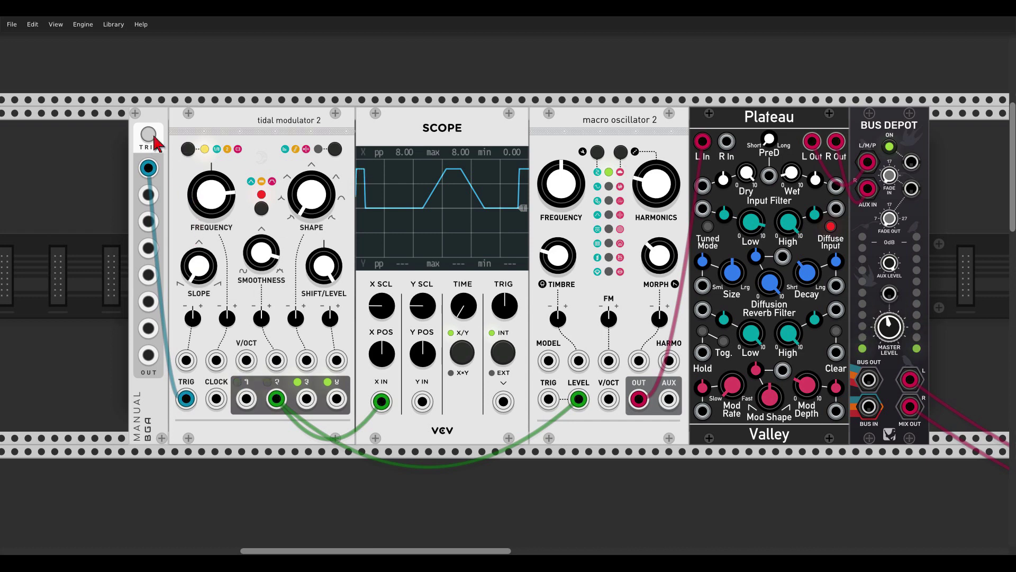
left_click(149, 134)
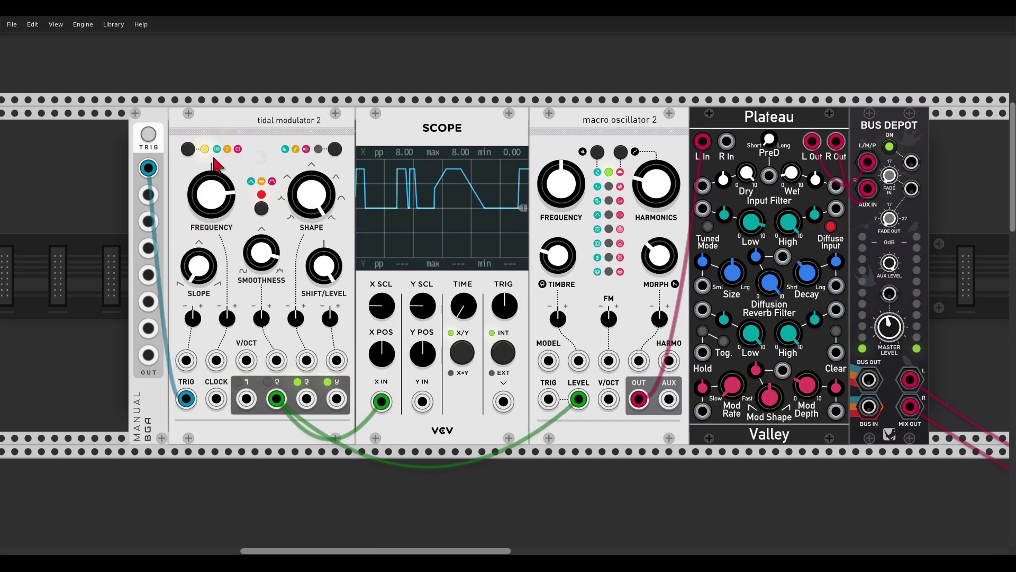
left_click(146, 136)
left_click(148, 136)
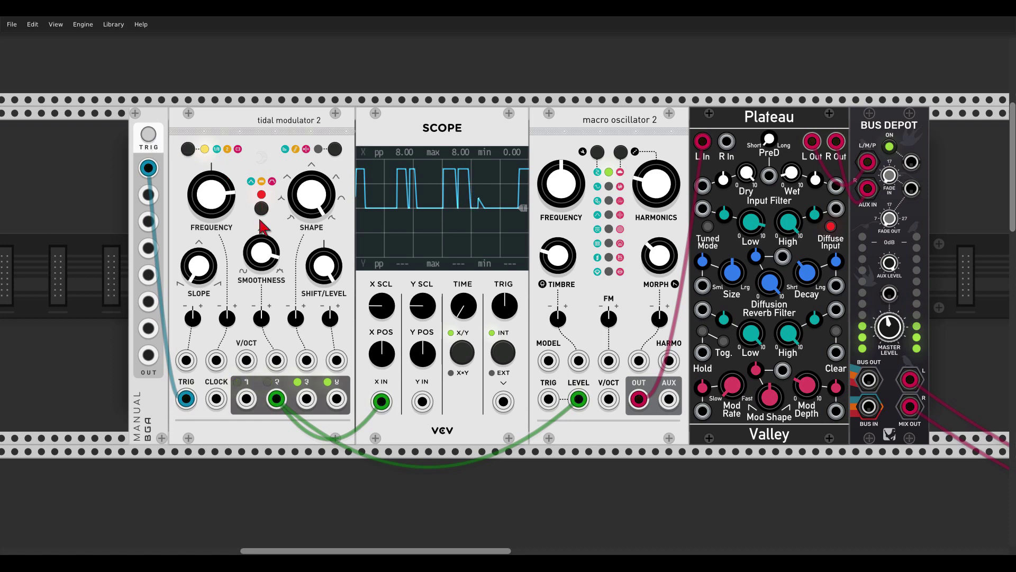
left_click(148, 135)
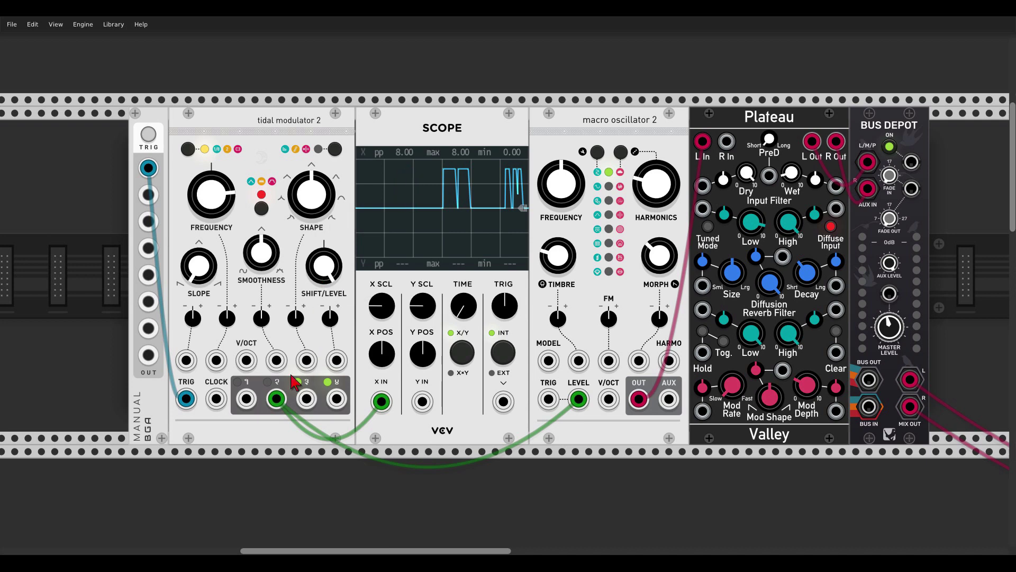
Patch output 3 to scope X and oscillator LEVEL and output 1 to scope Y, and gate them with FREQUENCY lowered and SLOPE at 0.5
left_click_drag(277, 399, 422, 402)
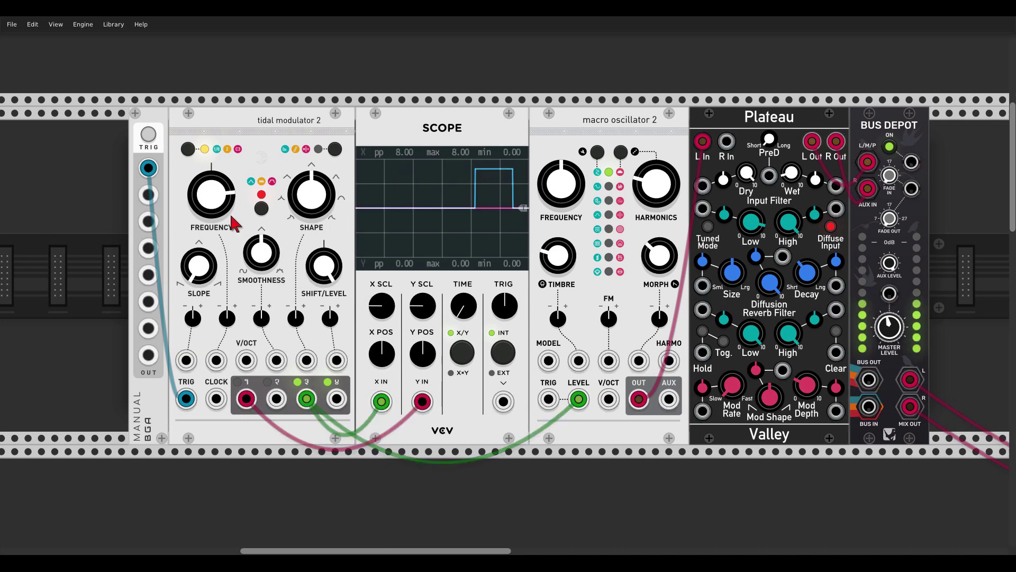
left_click_drag(233, 217, 233, 289)
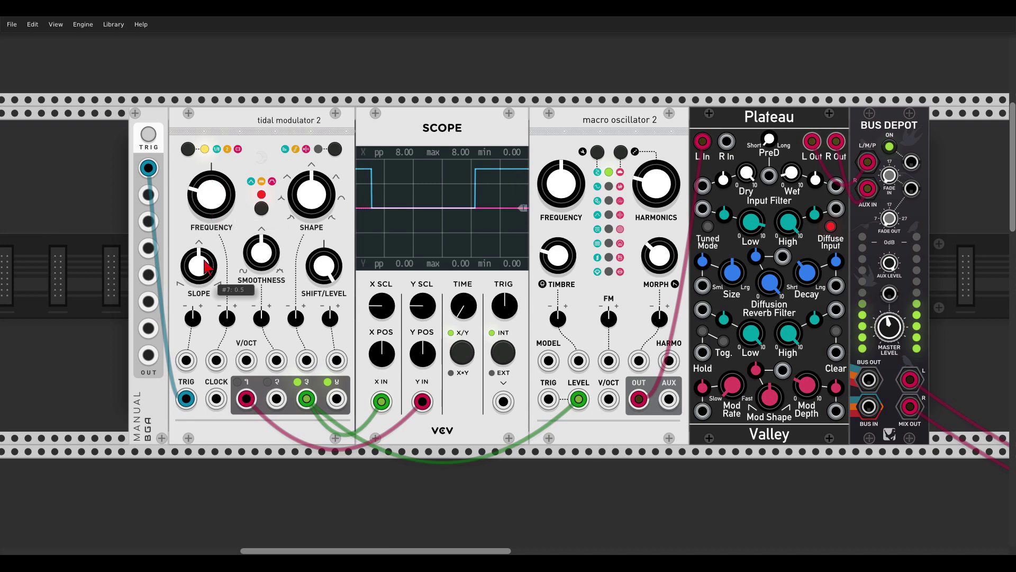
double_click(199, 266)
left_click(149, 136)
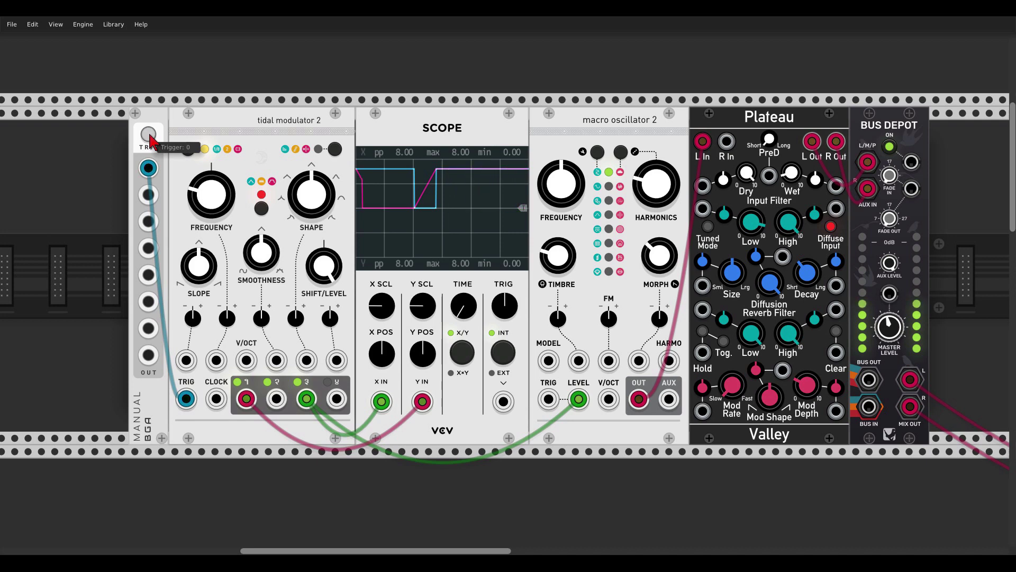
left_click(149, 136)
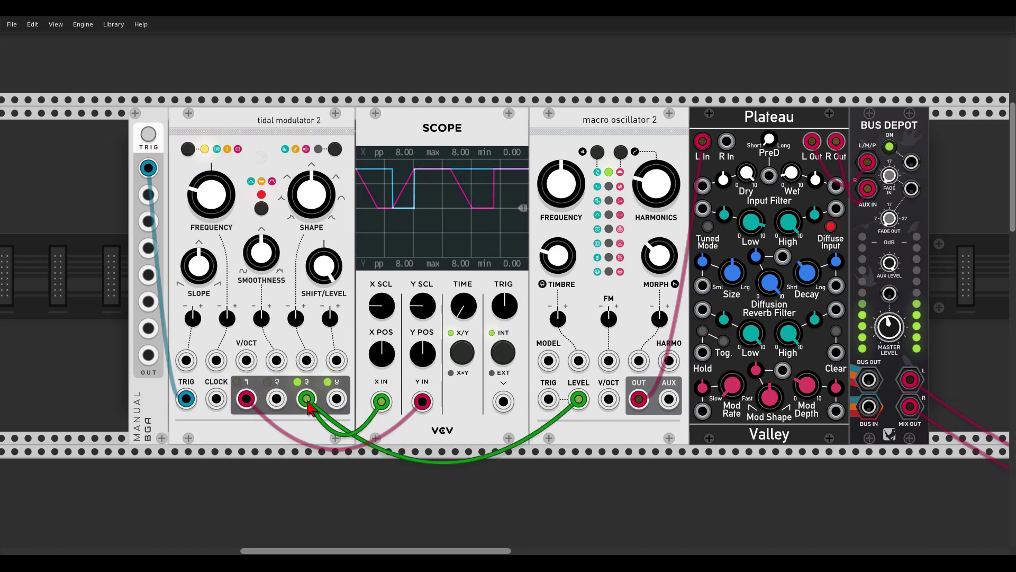
Move the output 3 cables to output 4 and gate it from the manual trigger, comparing it with output 1 on the scope
left_click_drag(307, 398, 337, 399)
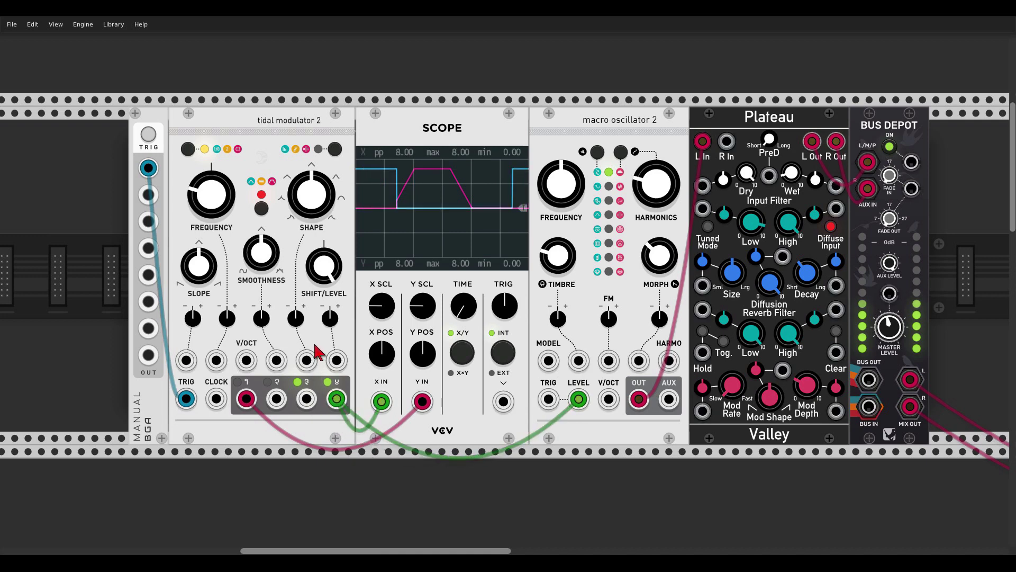
left_click(148, 139)
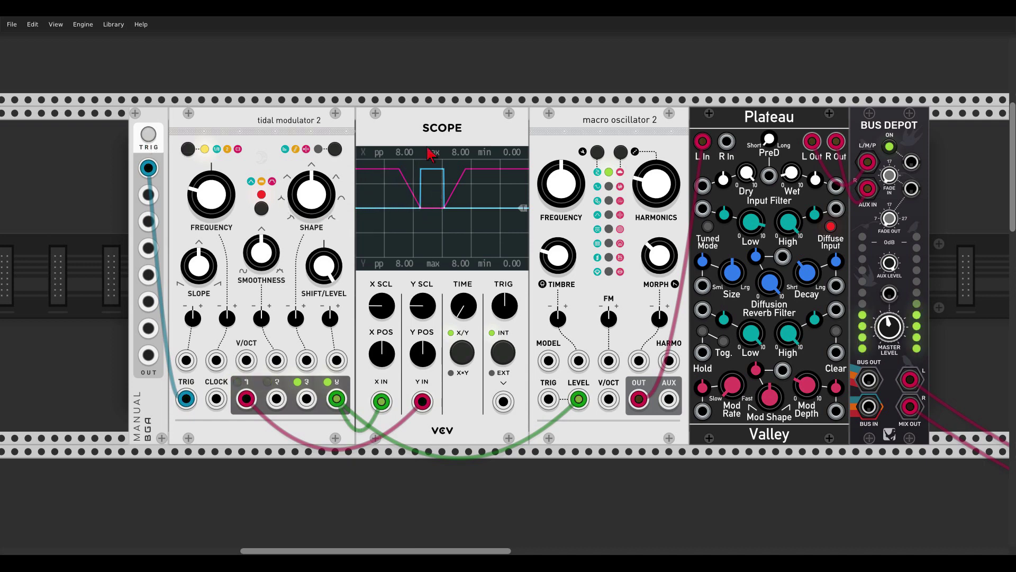
left_click(150, 138)
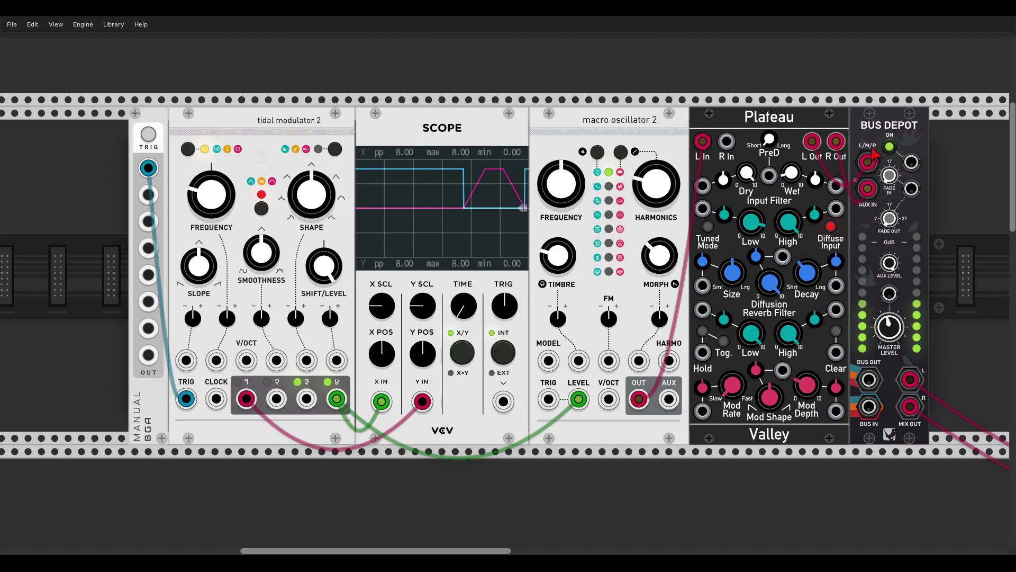
Switch off the macro oscillator patch's bus depot and bring the random sampler and quad VCA patch into view
left_click(890, 148)
left_click(890, 148)
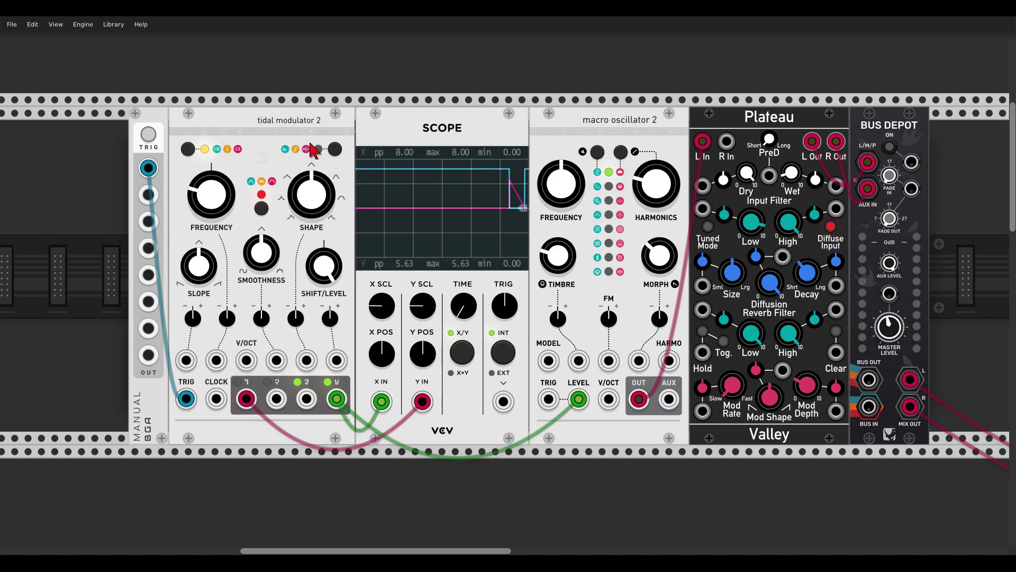
scroll(311, 144, "down", 12)
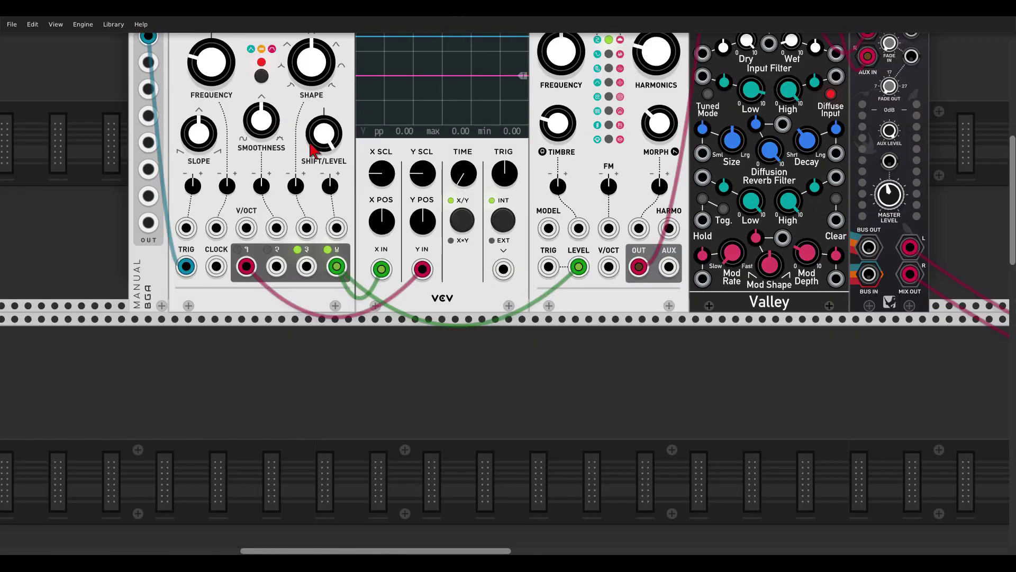
scroll(311, 144, "down", 2)
scroll(446, 107, "left", 4)
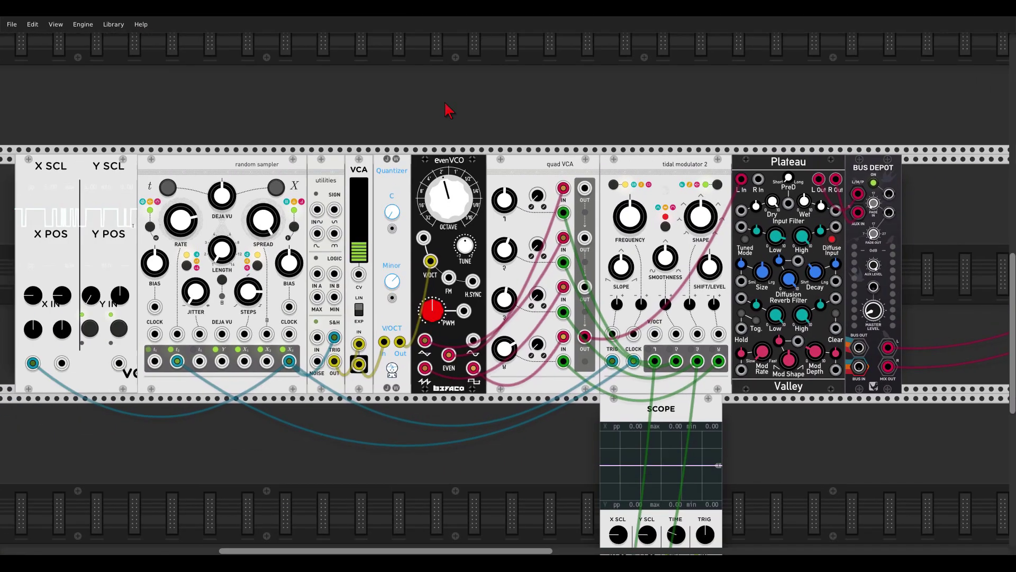
scroll(465, 106, "down", 1)
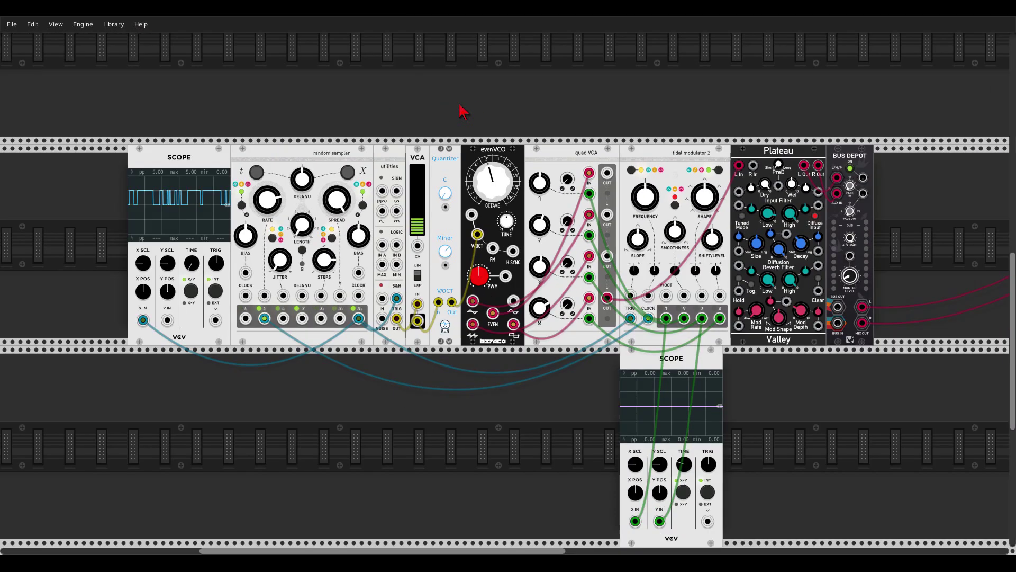
scroll(464, 111, "up", 2)
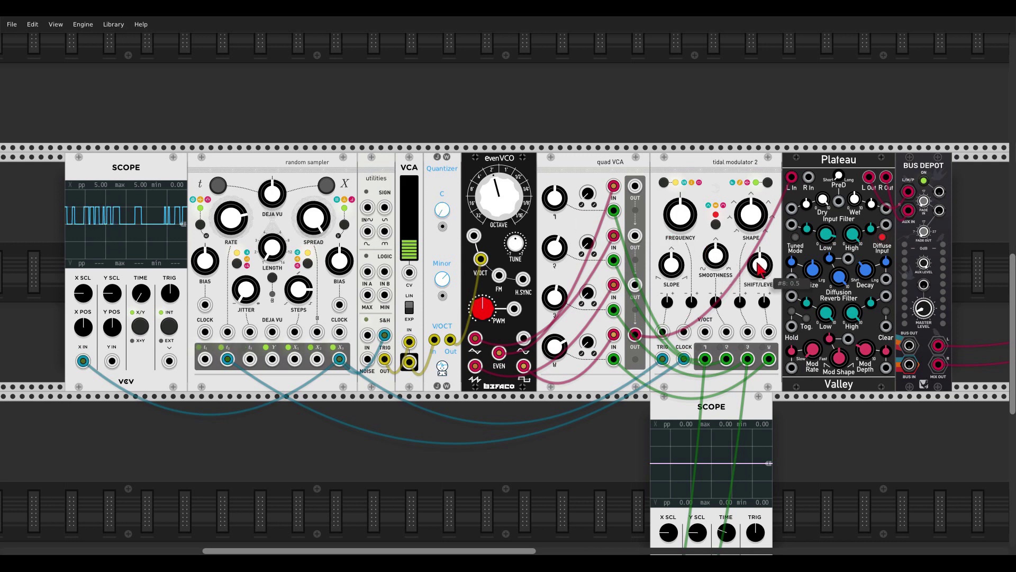
In the quad VCA patch, vary the tidal modulator's SHIFT/LEVEL, including about 0.632, and readjust SLOPE and SMOOTHNESS
mouse_move(759, 265)
left_mouse_down()
mouse_move(759, 254)
mouse_move(763, 270)
left_mouse_up()
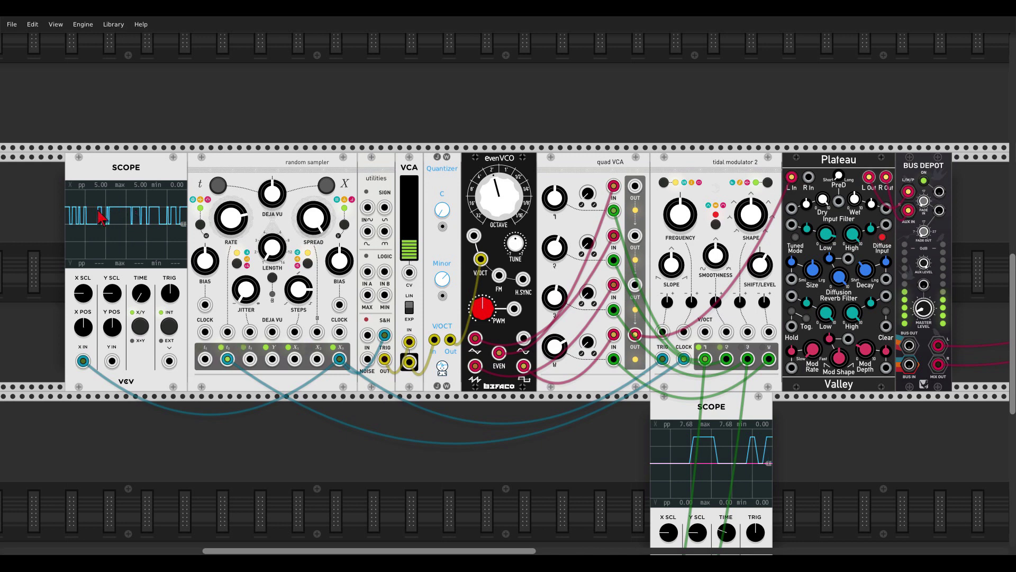
left_click_drag(760, 280, 760, 260)
left_click_drag(672, 265, 672, 280)
left_click_drag(759, 264, 759, 271)
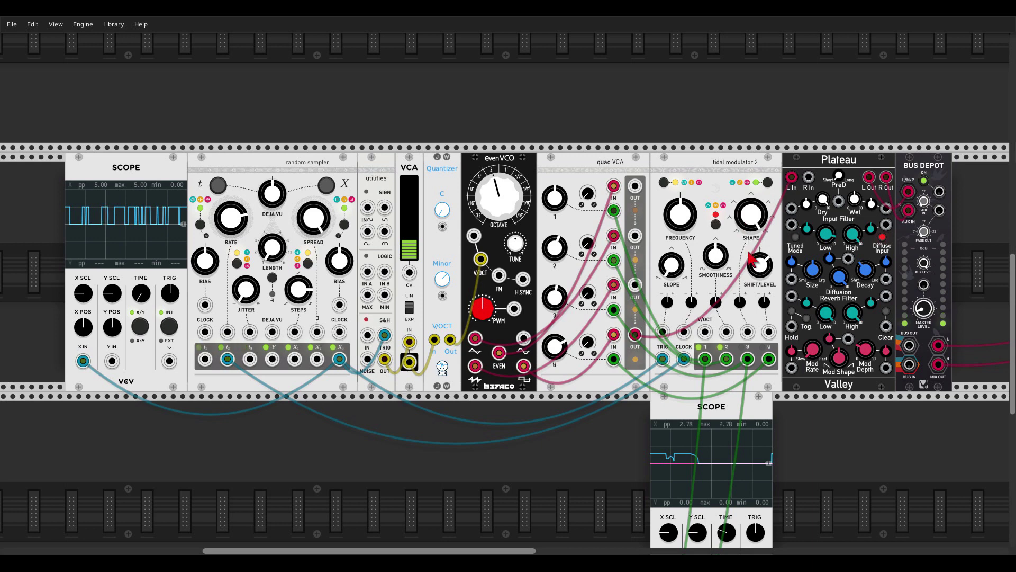
left_click_drag(759, 264, 759, 262)
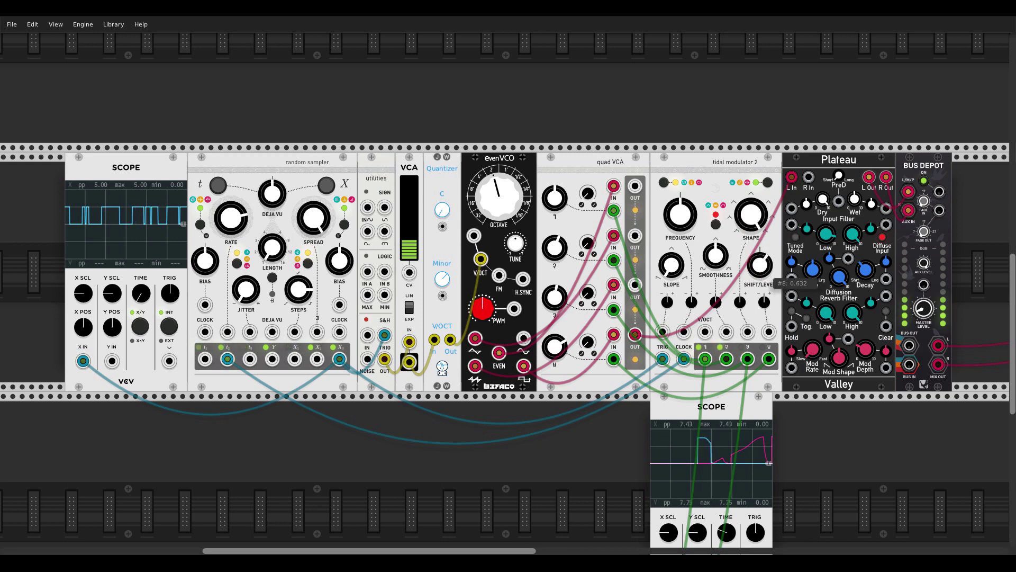
left_click_drag(715, 257, 759, 262)
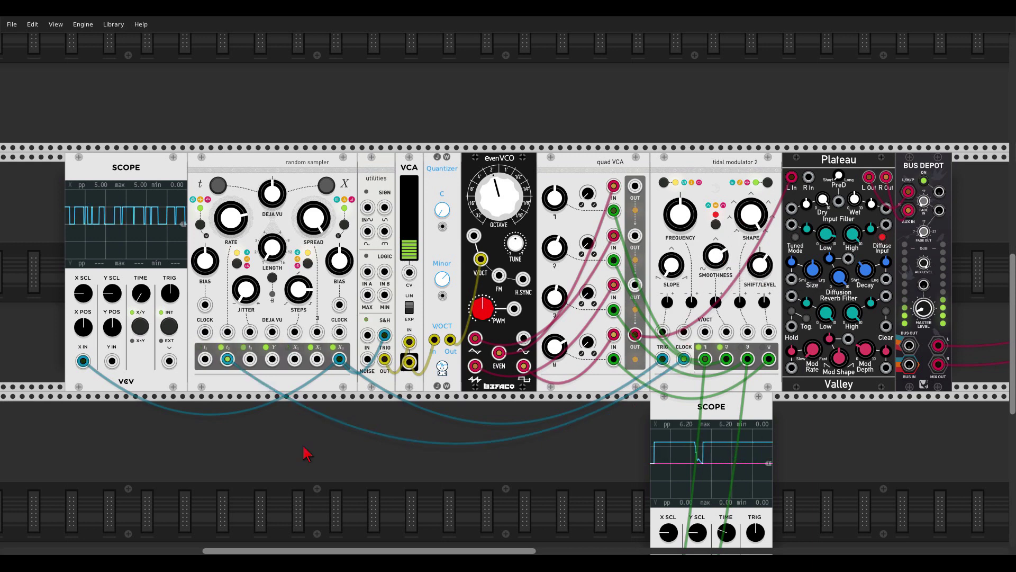
Vary the quad VCA patch's tidal modulator SHIFT/LEVEL around 0.626 and its FREQUENCY, and reset FREQUENCY to 0 and SMOOTHNESS to its centre
left_click_drag(760, 269, 760, 275)
left_click_drag(680, 214, 680, 203)
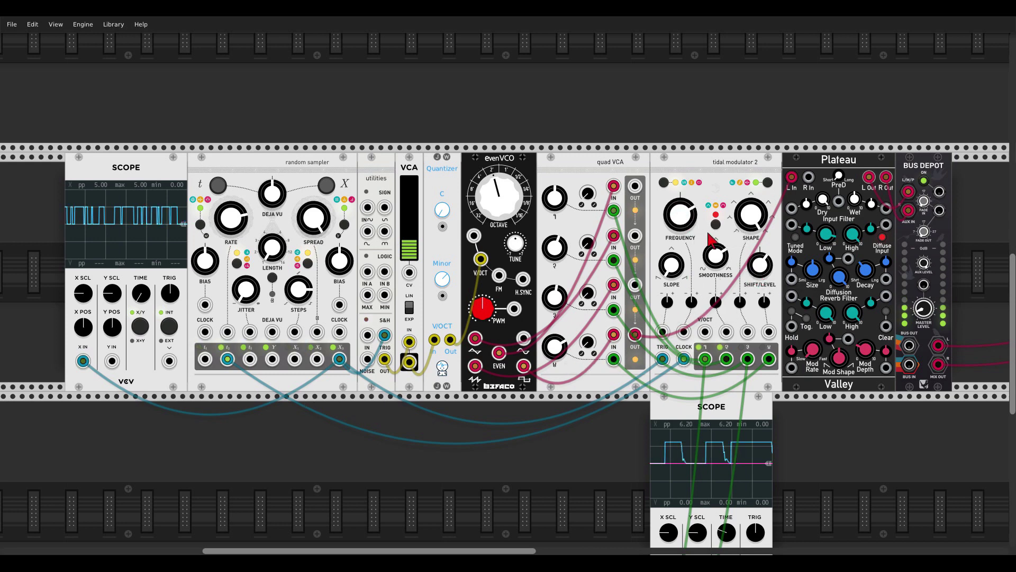
left_click_drag(760, 265, 759, 266)
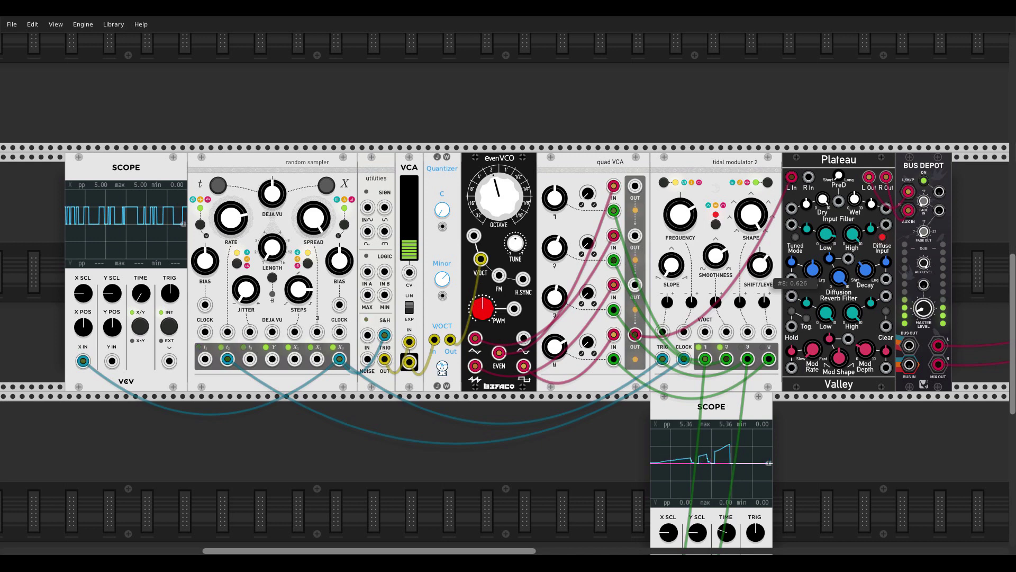
double_click(757, 271)
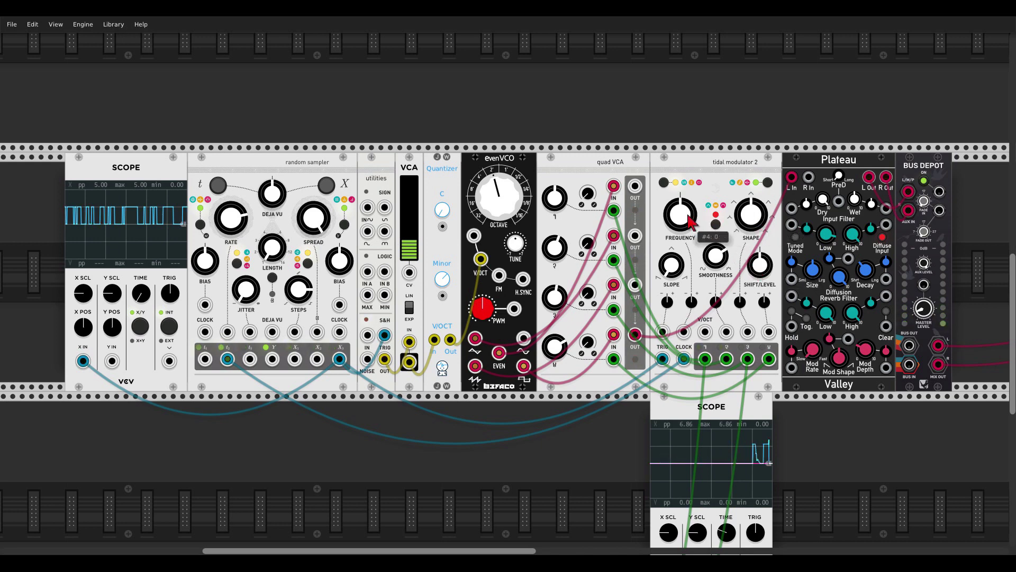
double_click(716, 256)
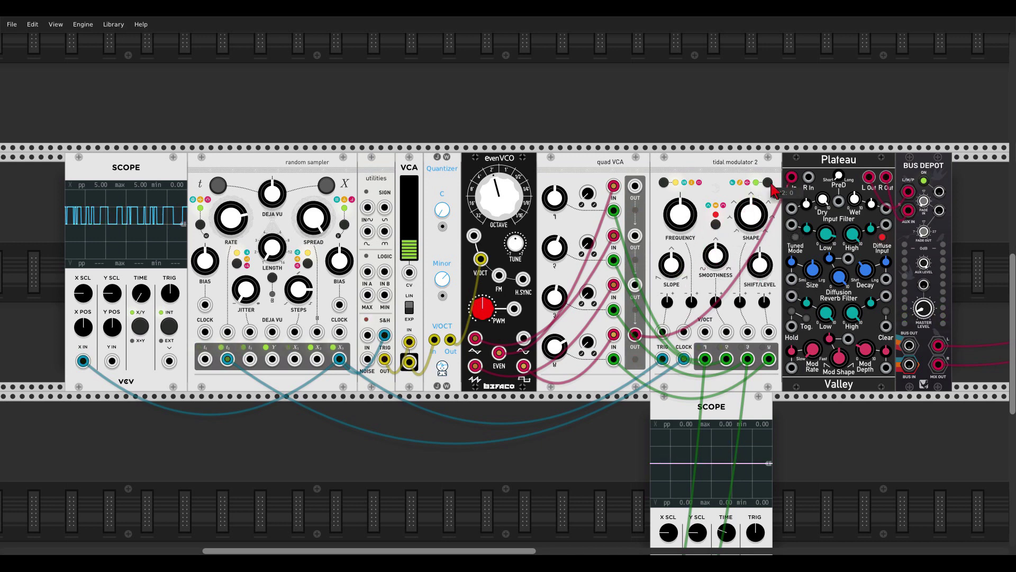
Switch the tidal modulator to its next output mode, readjust SLOPE, and try FREQUENCY at about 24.048 before resetting it to 0
left_click(768, 183)
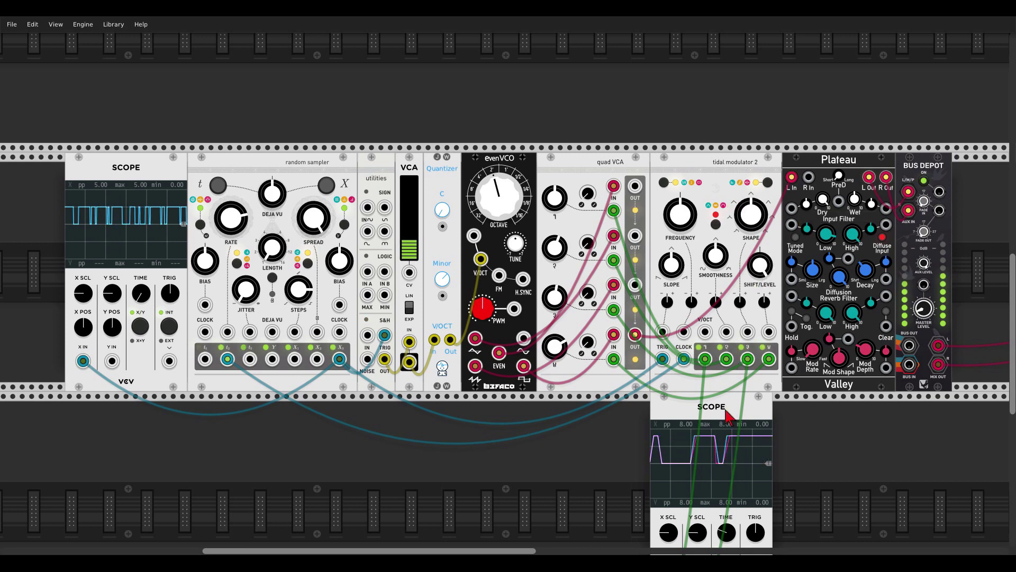
left_click_drag(673, 264, 676, 269)
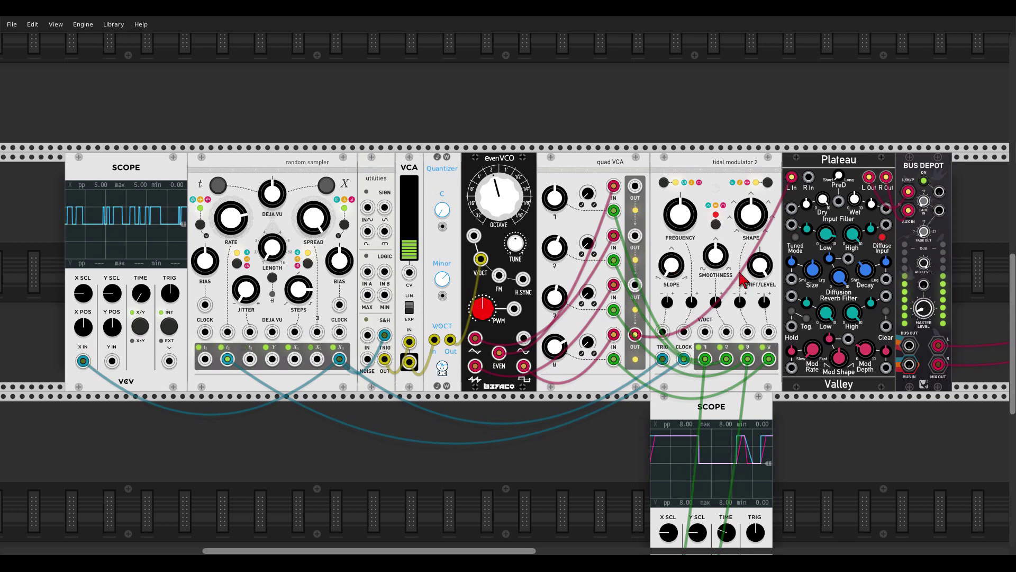
left_click_drag(680, 215, 681, 229)
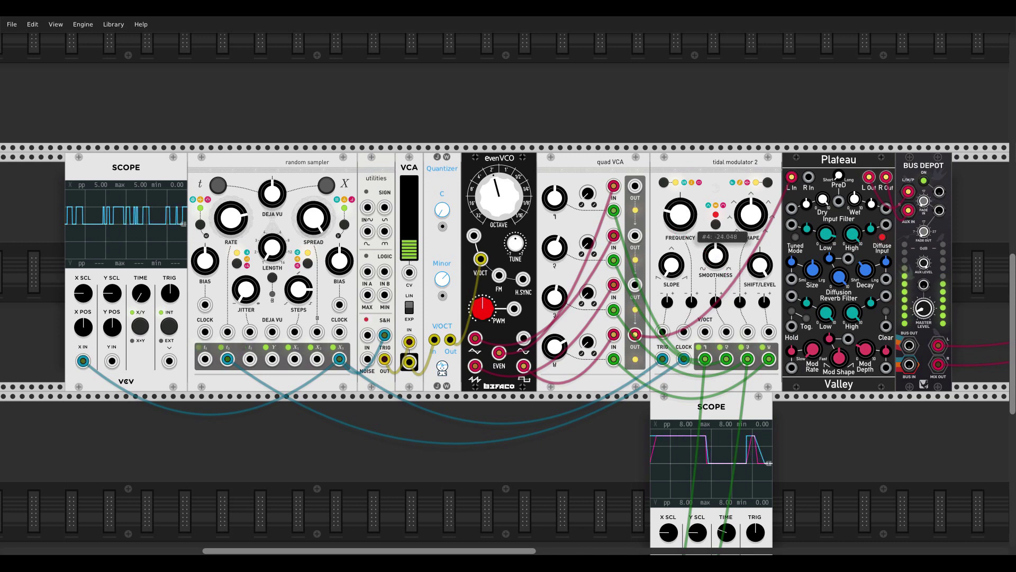
double_click(676, 223)
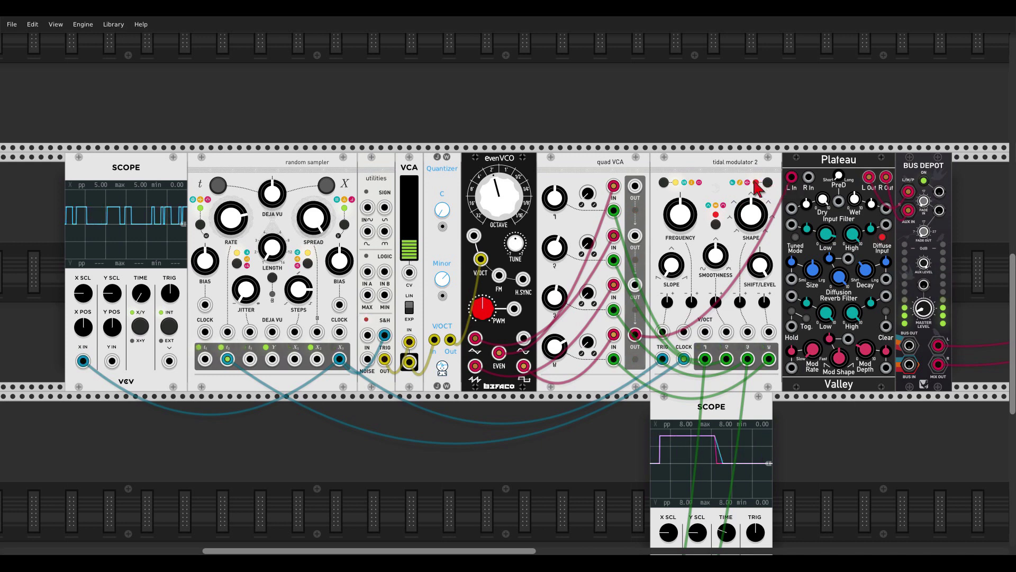
Vary SHIFT/LEVEL, SLOPE and FREQUENCY in the red output mode, and switch off the quad VCA patch's bus depot
left_click_drag(761, 268, 761, 254)
left_click_drag(672, 266, 671, 273)
mouse_move(680, 214)
left_mouse_down()
mouse_move(680, 203)
mouse_move(680, 231)
mouse_move(681, 209)
left_mouse_up()
left_click_drag(671, 267, 671, 258)
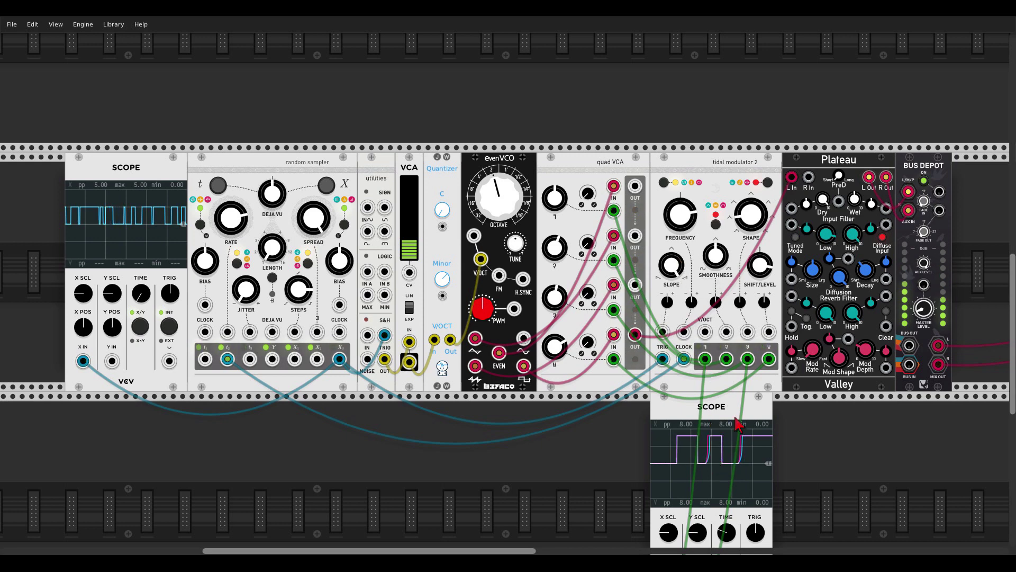
left_click(924, 181)
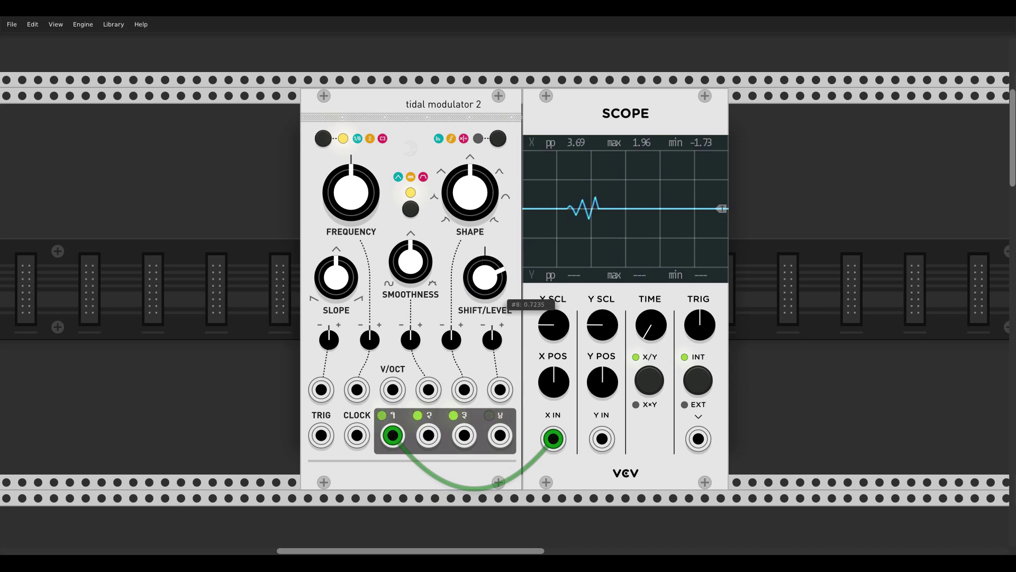
On the standalone tidal modulator, raise SHIFT/LEVEL to 1 and try SLOPE and SMOOTHNESS on the scope, leaving both centred
left_click_drag(485, 277, 485, 262)
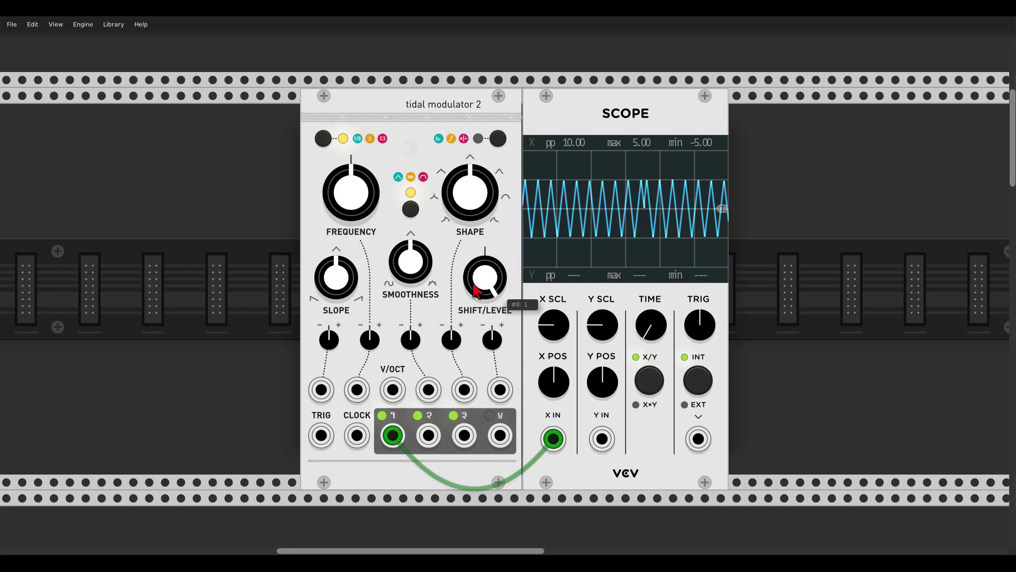
mouse_move(337, 277)
left_mouse_down()
mouse_move(337, 321)
mouse_move(336, 238)
mouse_move(337, 279)
left_mouse_up()
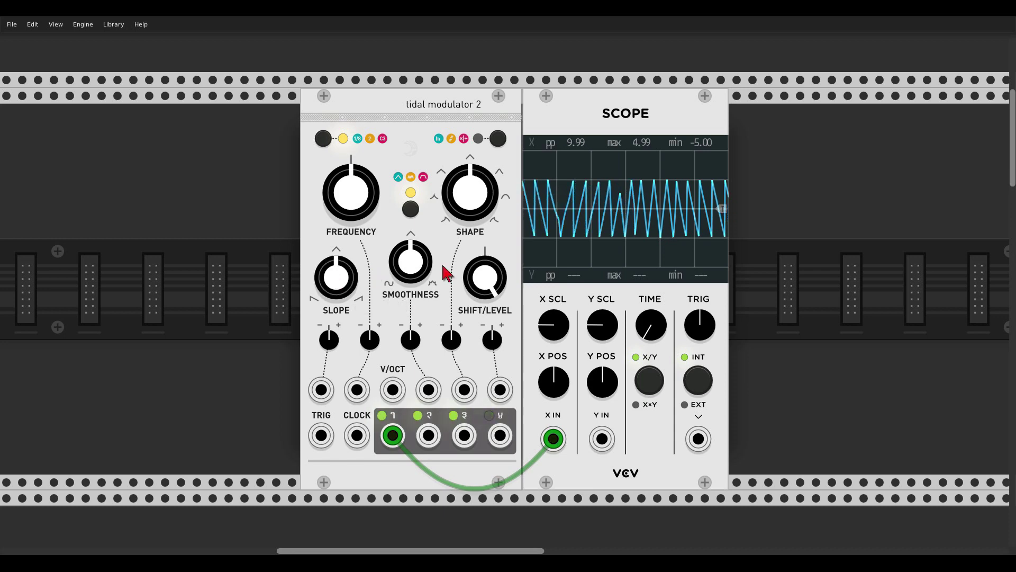
left_click_drag(426, 273, 426, 260)
mouse_move(647, 324)
left_mouse_down()
mouse_move(646, 296)
mouse_move(646, 325)
left_mouse_up()
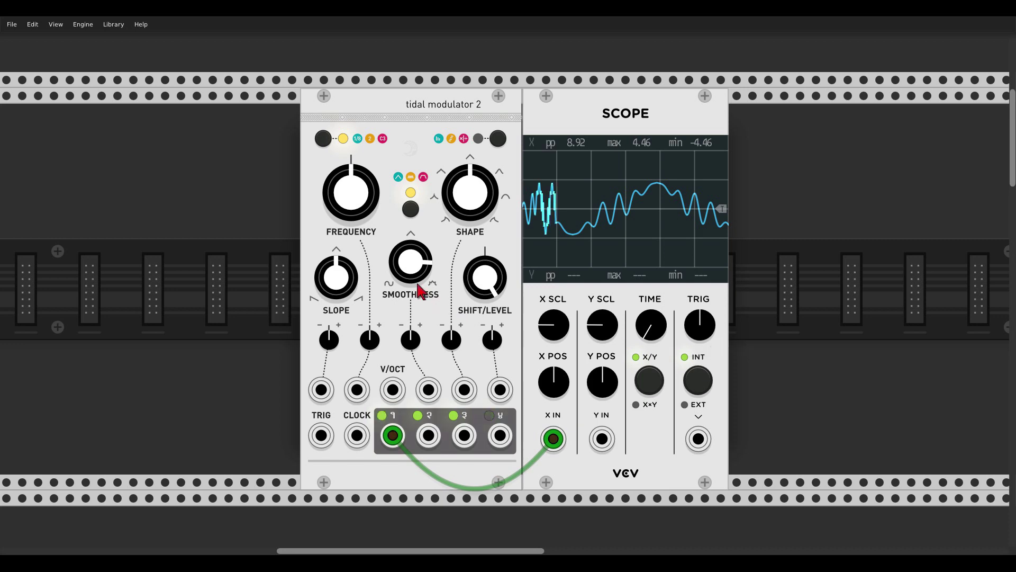
double_click(417, 264)
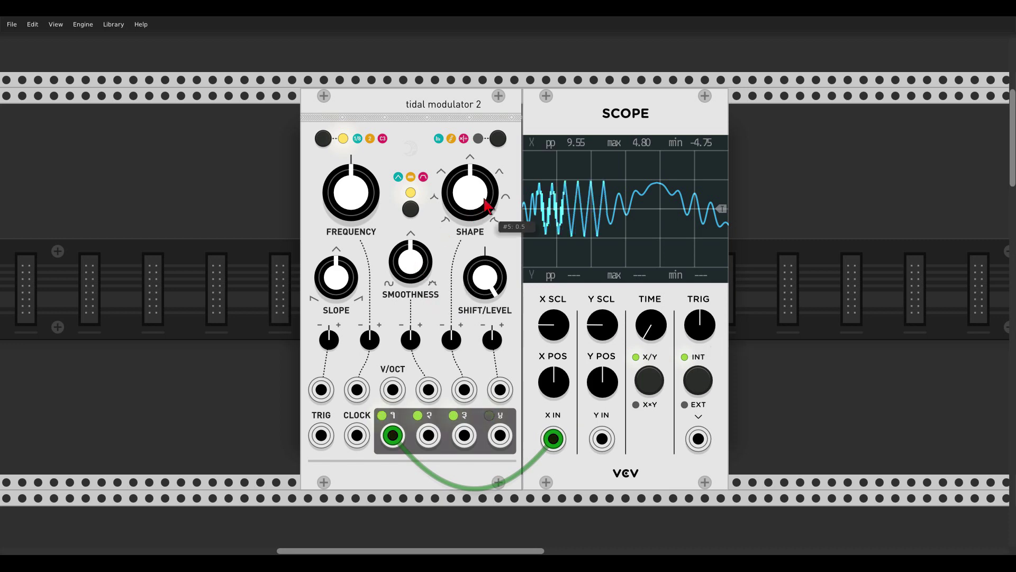
Sweep SHAPE up to about 0.921 and raise FREQUENCY on the scope, returning them to 0.5 and 0
mouse_move(479, 209)
left_mouse_down()
mouse_move(479, 228)
mouse_move(487, 143)
left_mouse_up()
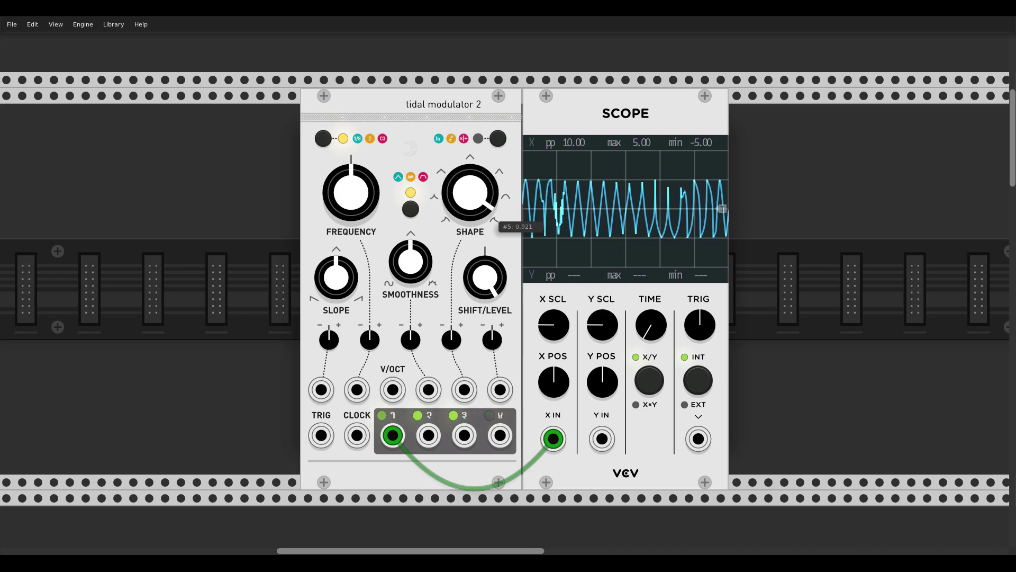
double_click(487, 197)
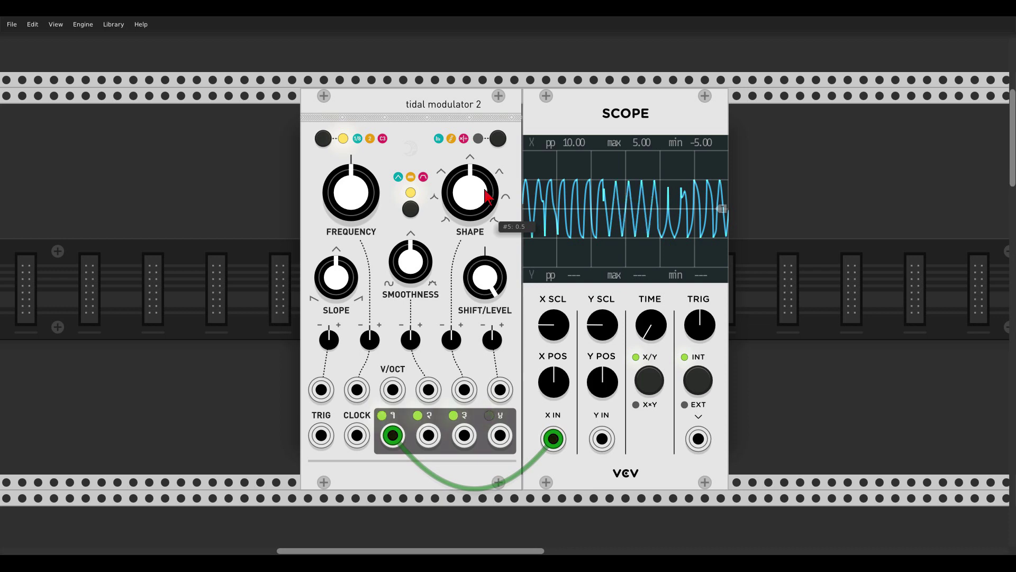
left_click_drag(351, 192, 351, 154)
mouse_move(376, 192)
left_mouse_down()
mouse_move(376, 203)
mouse_move(376, 191)
left_mouse_up()
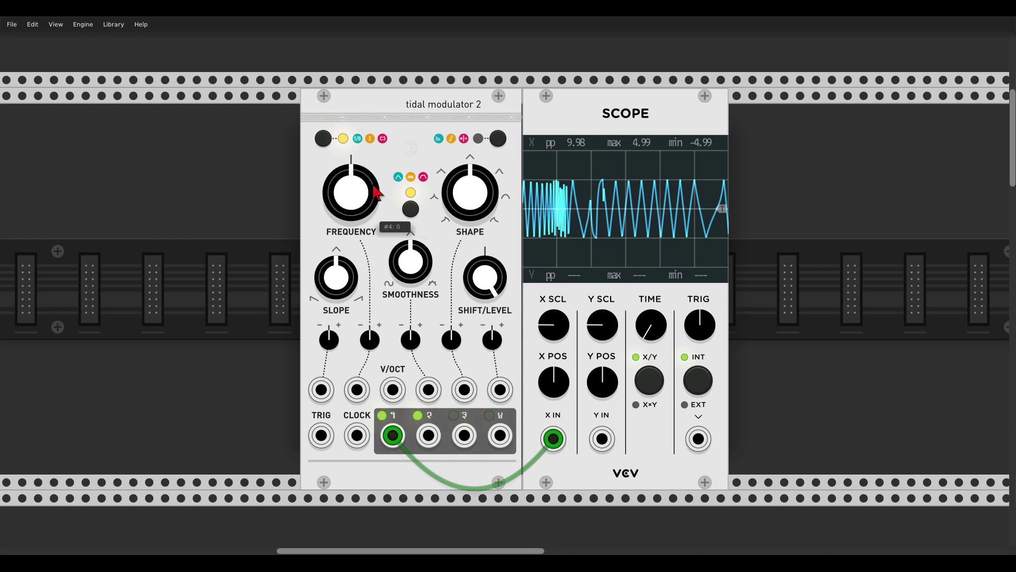
Try the red and green frequency ranges with FREQUENCY at its minimum, and restore the yellow range with FREQUENCY at 0
left_click(371, 139)
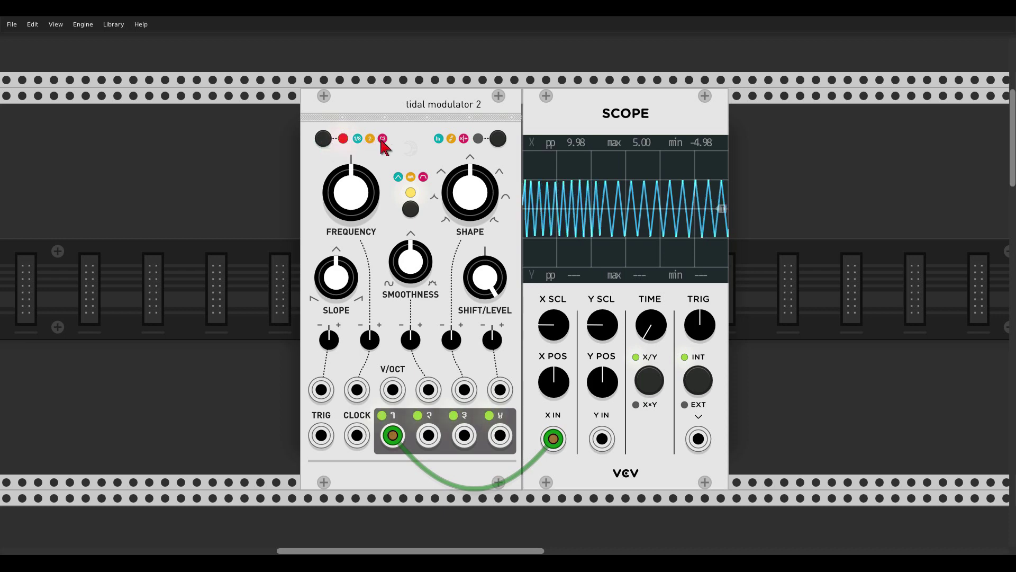
left_click(327, 140)
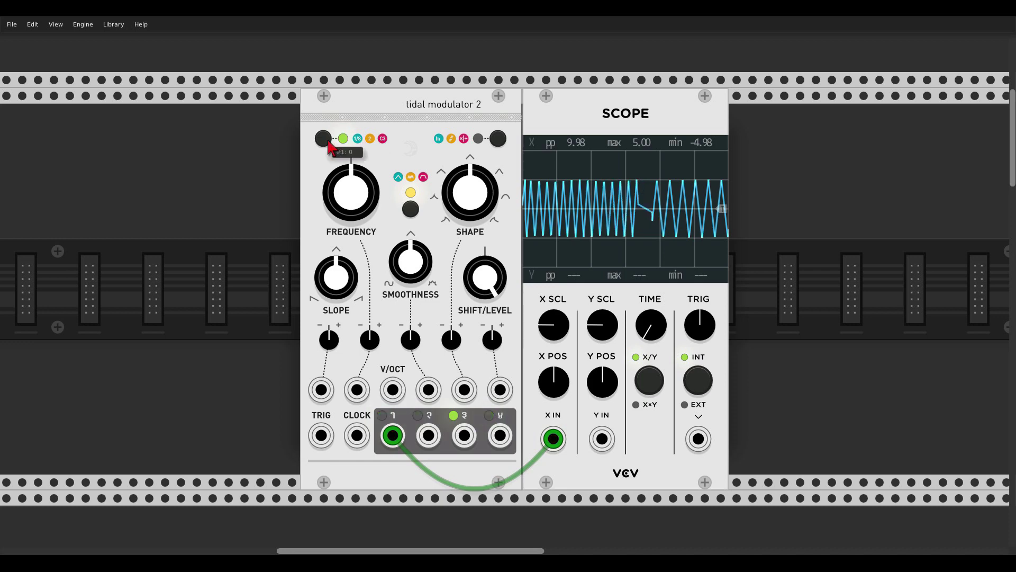
left_click_drag(351, 180, 362, 196)
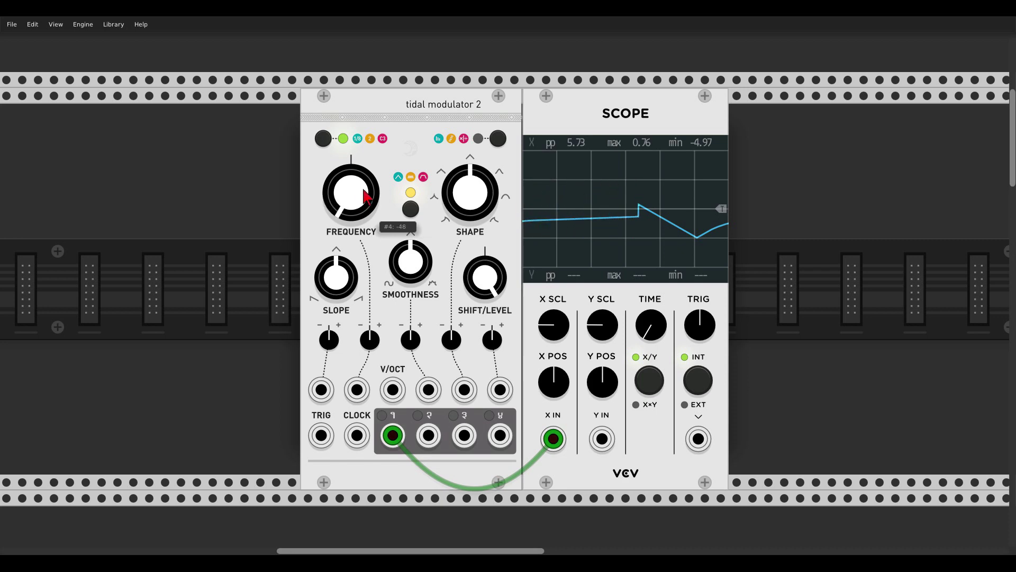
left_click(324, 139)
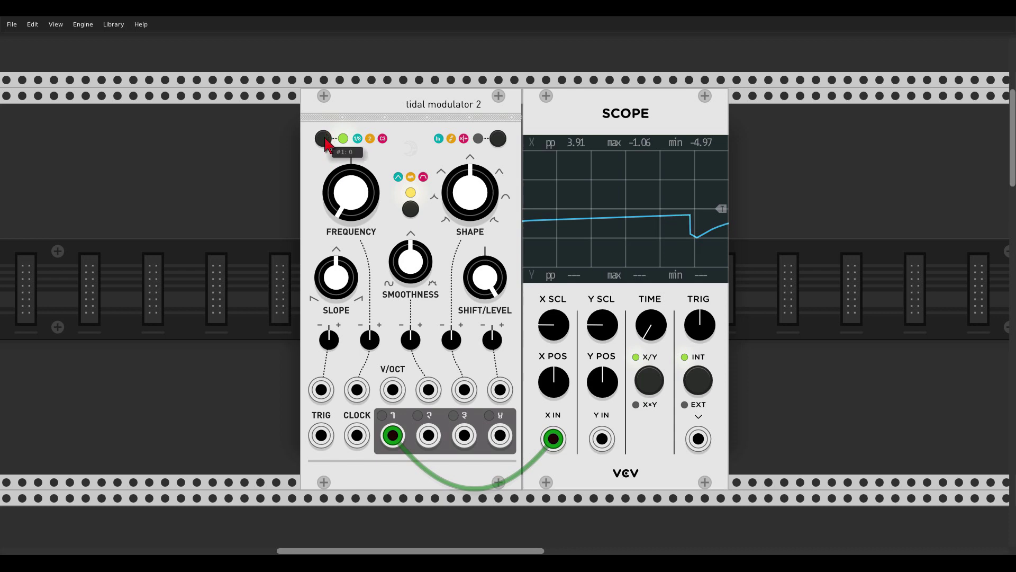
double_click(356, 200)
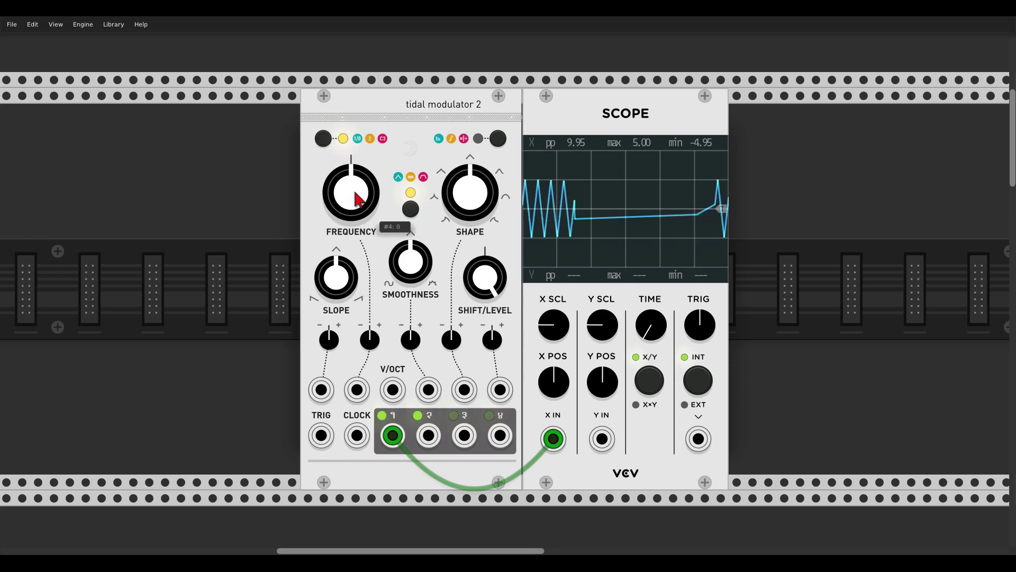
Move the scope X cable to output 2 and try SMOOTHNESS and SHAPE up to 1, resetting both to centre
mouse_move(393, 435)
left_mouse_down()
mouse_move(398, 443)
mouse_move(429, 437)
left_mouse_up()
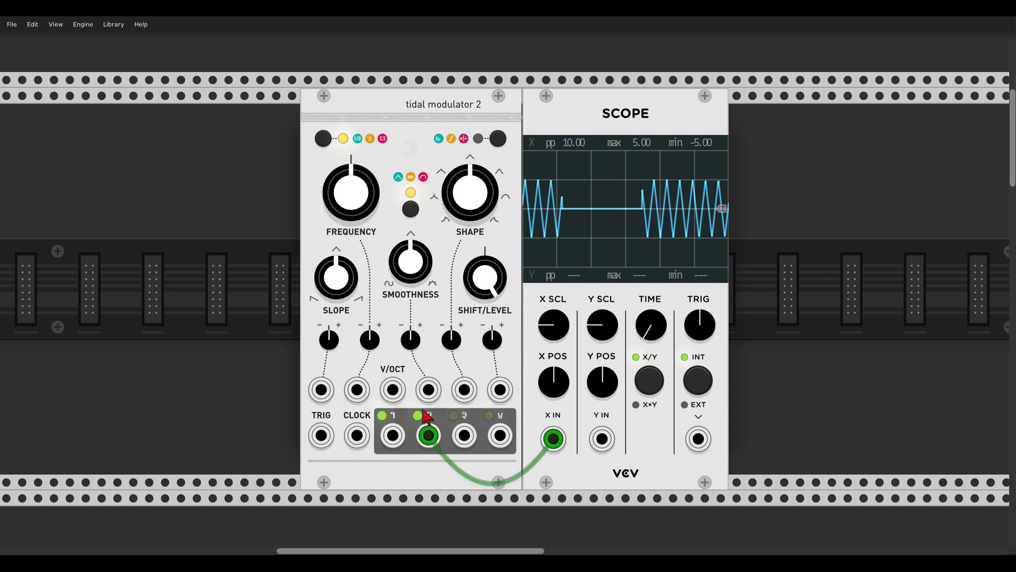
mouse_move(411, 261)
left_mouse_down()
mouse_move(411, 278)
mouse_move(411, 266)
left_mouse_up()
left_click_drag(470, 192, 470, 171)
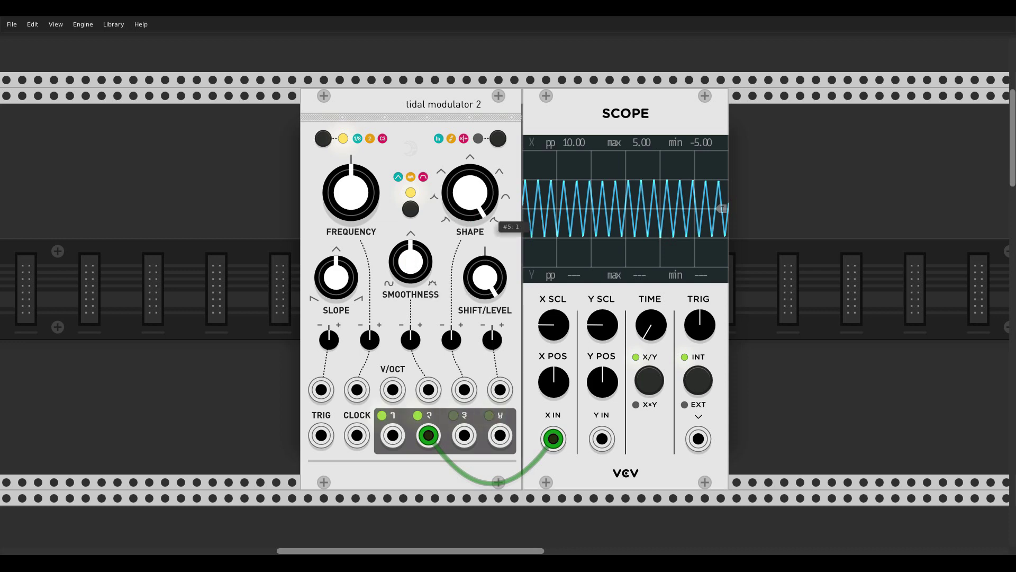
double_click(470, 192)
Try FREQUENCY, SLOPE down to about 0.0255 and a lower SHIFT/LEVEL on output 2, restoring them to 0, 0.5 and 1
mouse_move(351, 193)
left_mouse_down()
mouse_move(351, 180)
mouse_move(351, 204)
left_mouse_up()
double_click(351, 192)
left_click_drag(336, 276, 336, 299)
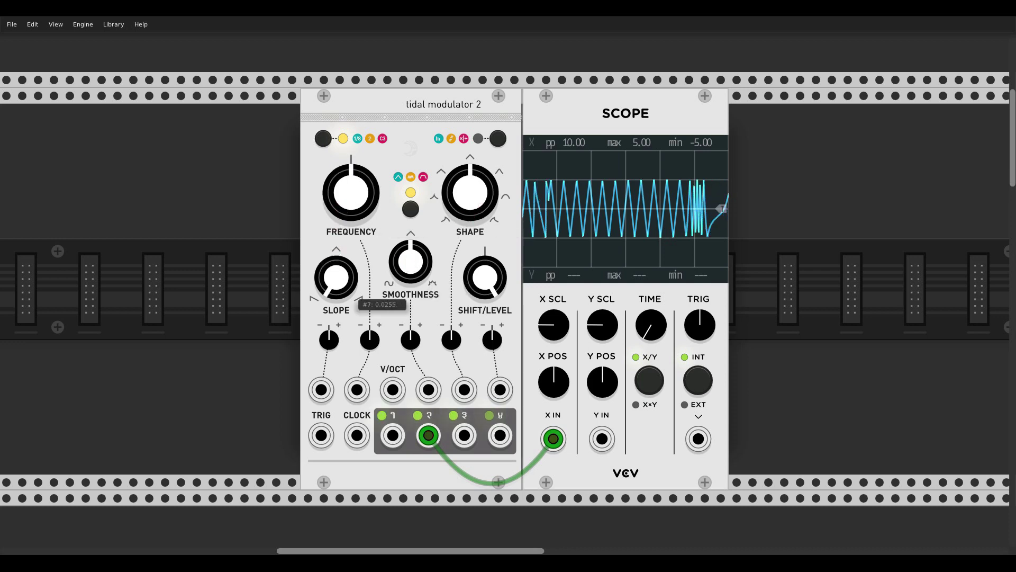
double_click(331, 268)
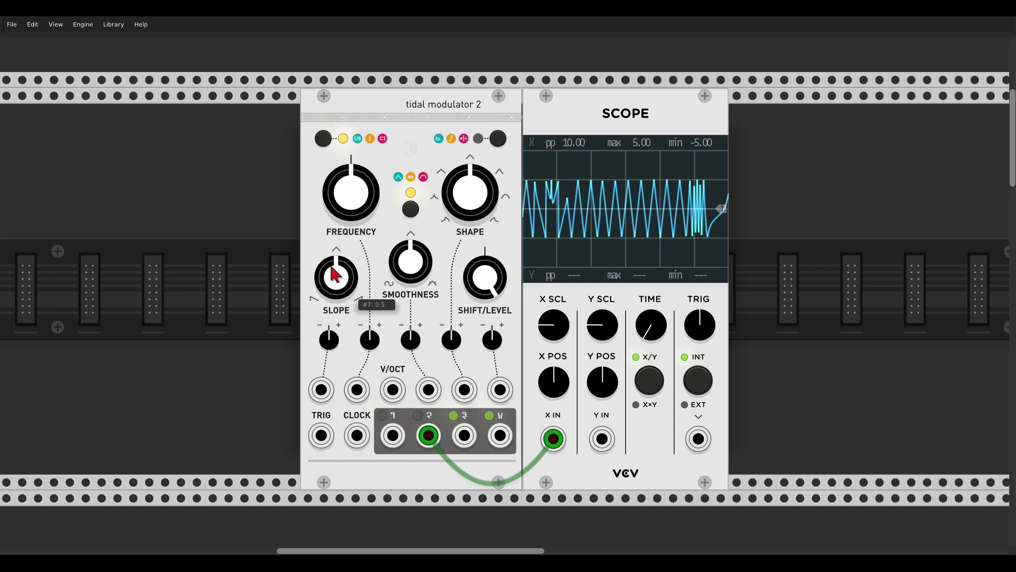
left_click_drag(484, 275, 483, 304)
double_click(489, 278)
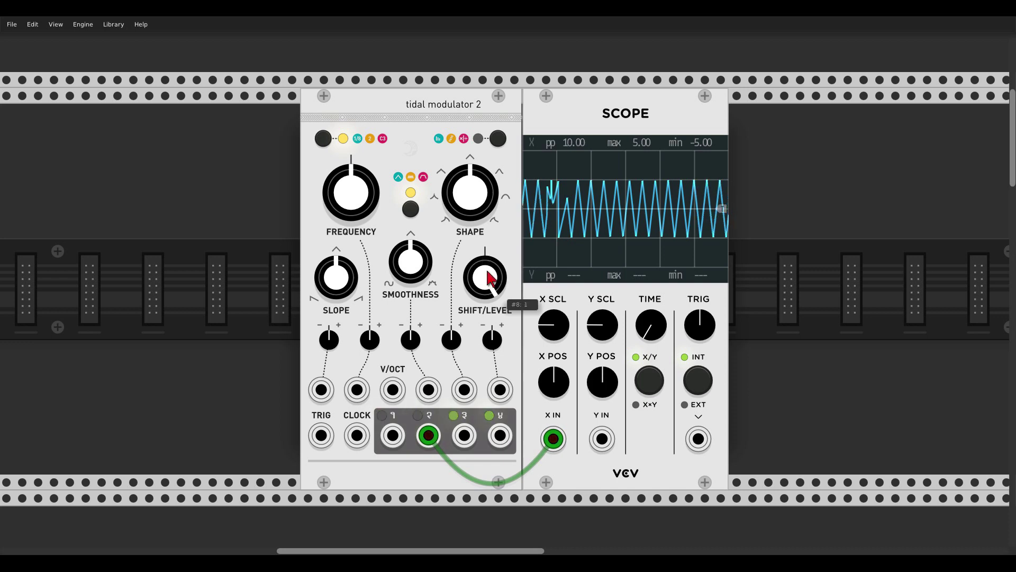
Patch output 3 to scope X and try SLOPE on it, and move the cable on to output 4
left_click_drag(429, 435, 468, 446)
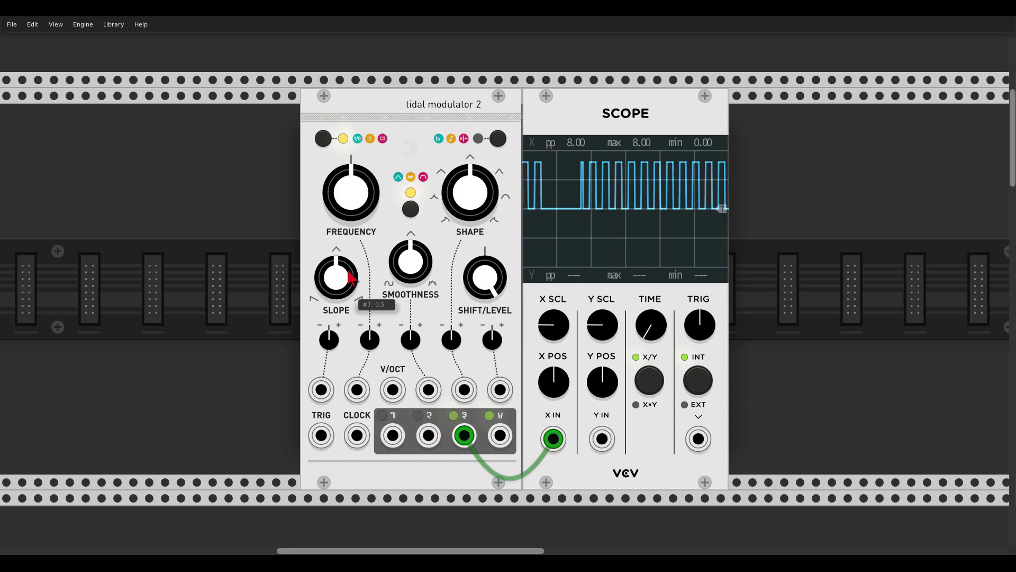
mouse_move(349, 275)
left_mouse_down()
mouse_move(350, 310)
mouse_move(349, 246)
mouse_move(345, 283)
mouse_move(344, 273)
left_mouse_up()
left_click_drag(468, 424, 499, 432)
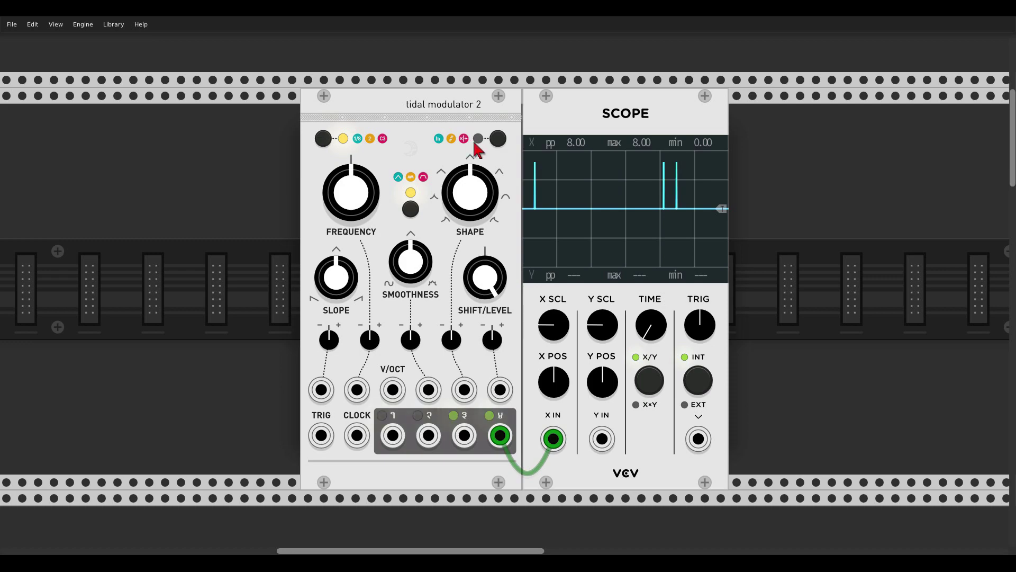
Bring the macro oscillator 2 patch into view and switch on its bus depot
scroll(475, 144, "down", 5)
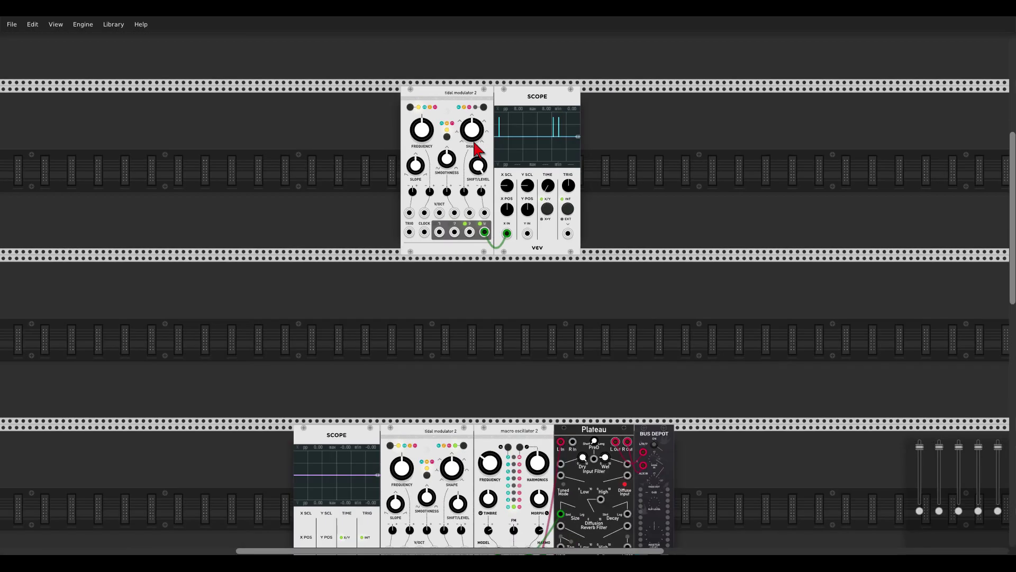
scroll(476, 145, "down", 3)
scroll(478, 256, "up", 5)
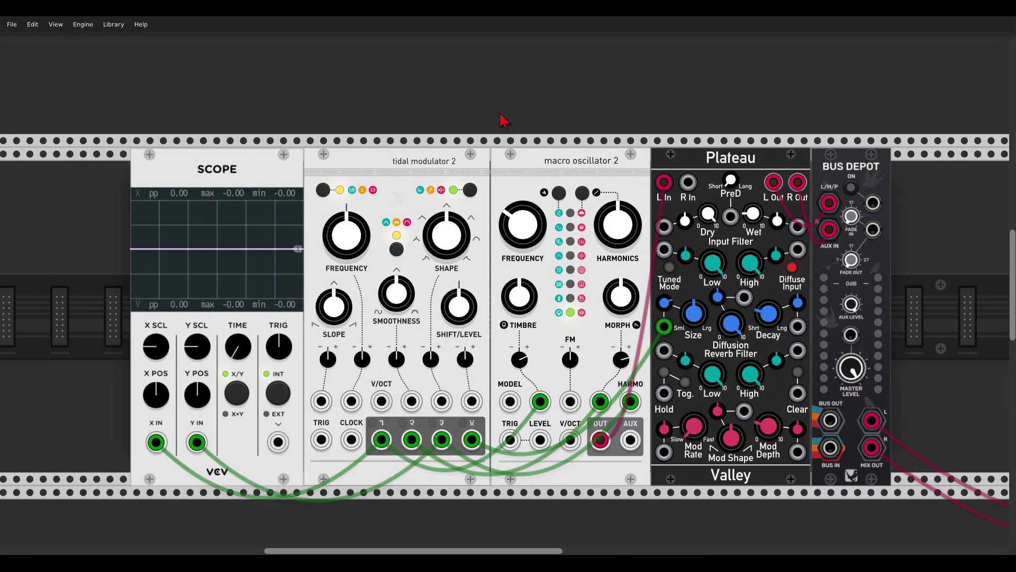
left_click_drag(504, 121, 488, 88)
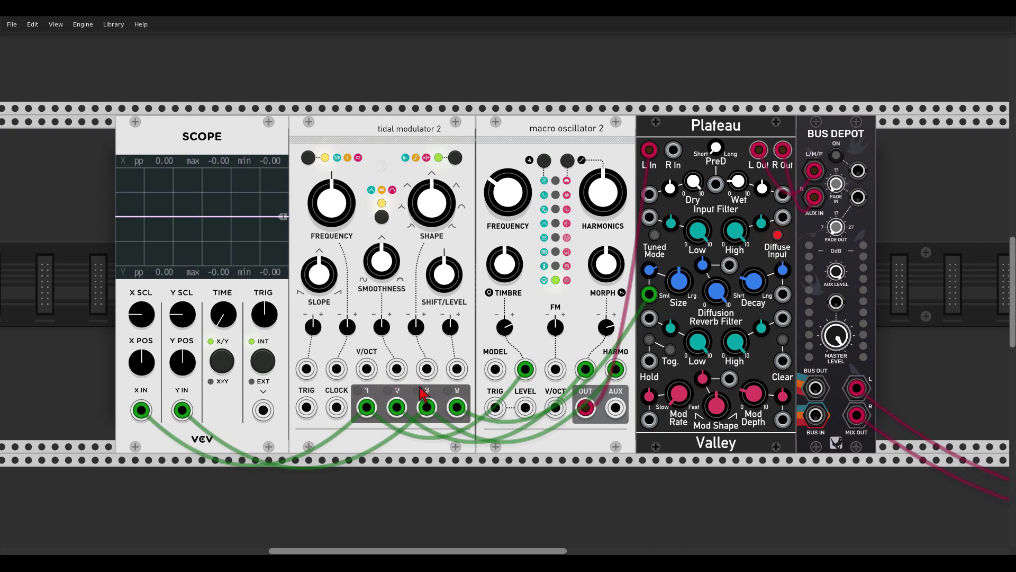
left_click(836, 156)
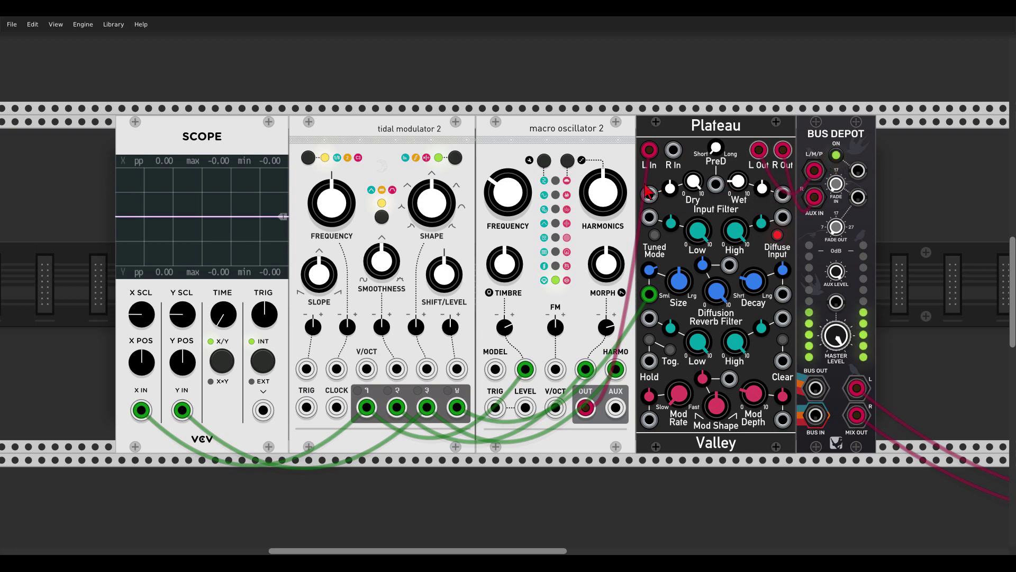
Raise the tidal modulator's SHIFT/LEVEL and lower its FREQUENCY, SHAPE and SLOPE to modulate the macro oscillator
left_click_drag(454, 286, 454, 271)
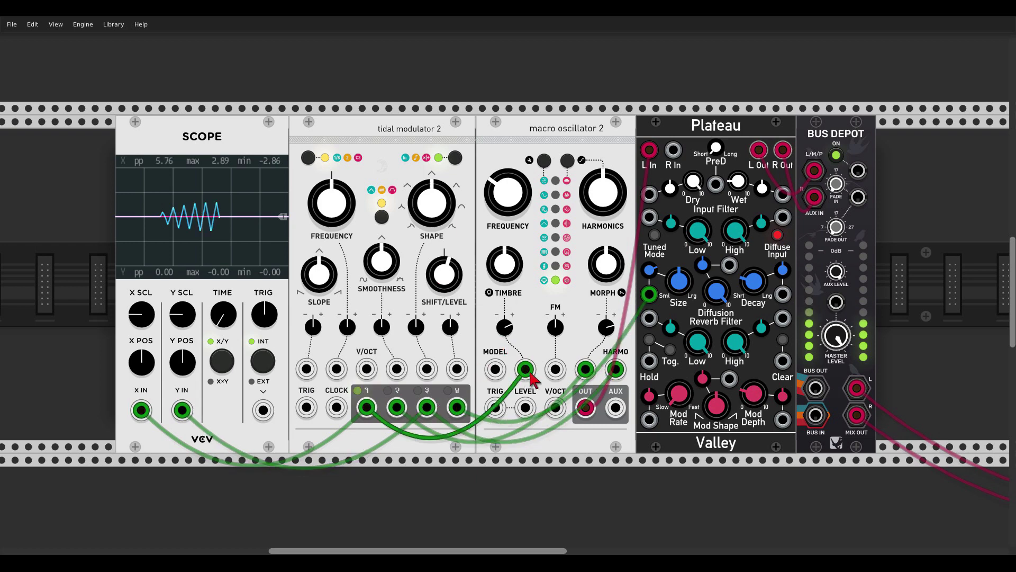
mouse_move(417, 272)
mouse_move(445, 293)
left_mouse_down()
mouse_move(445, 239)
mouse_move(413, 241)
left_mouse_up()
left_click_drag(344, 217, 344, 222)
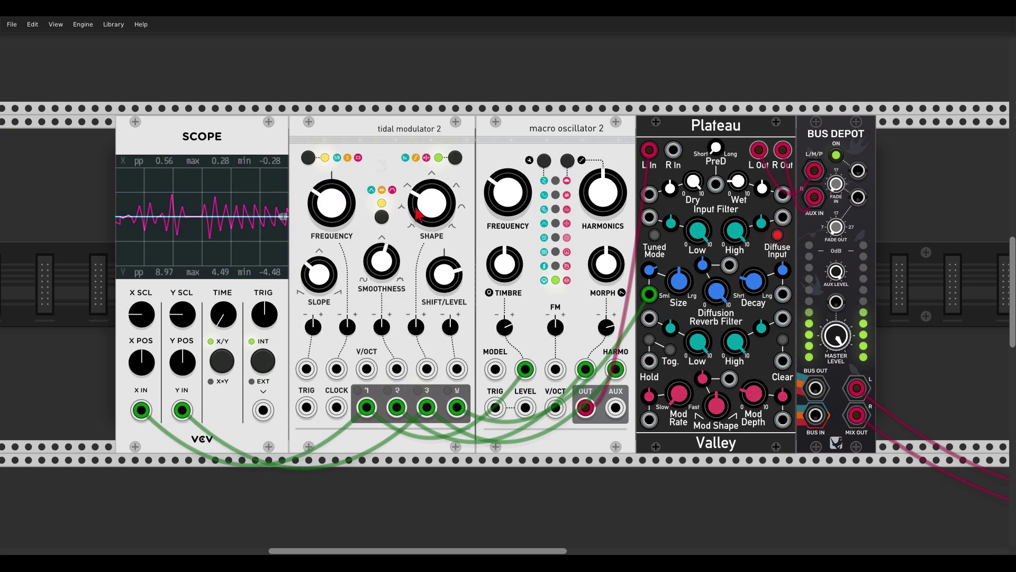
Readjust the tidal modulator's SHIFT/LEVEL in the macro oscillator patch and switch off that patch's bus depot
mouse_move(444, 274)
left_mouse_down()
mouse_move(444, 288)
mouse_move(445, 279)
left_mouse_up()
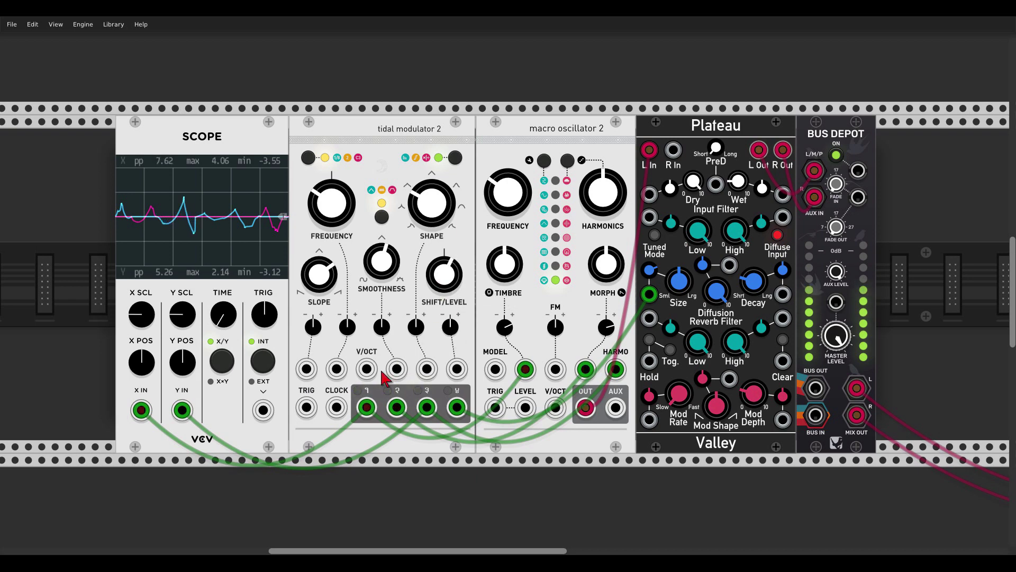
left_click(837, 155)
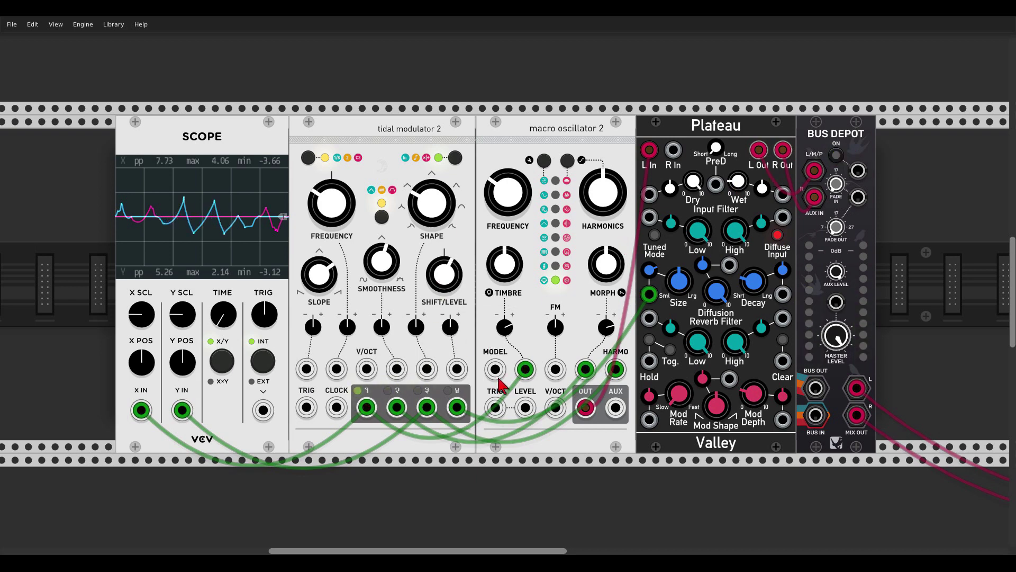
Bring the random sampler patch with the two EvenVCOs into view and switch on its bus depot
scroll(463, 377, "down", 10)
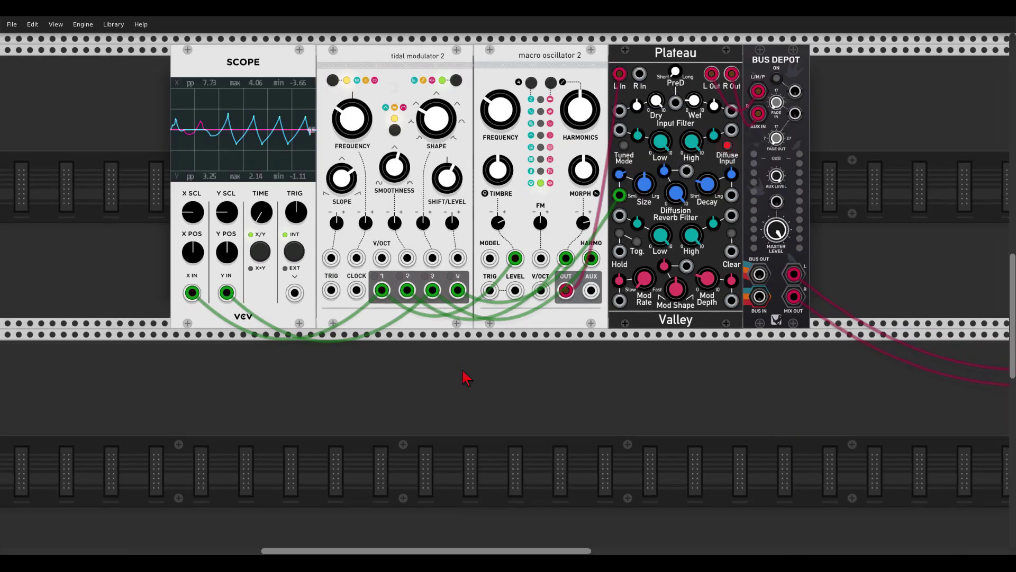
scroll(468, 389, "down", 2)
scroll(472, 188, "up", 4)
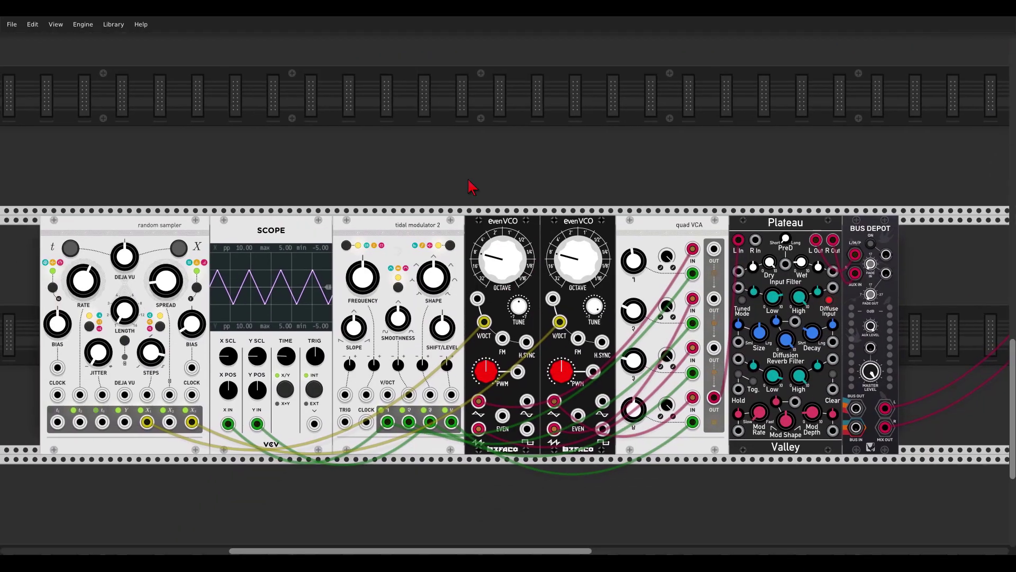
scroll(492, 183, "up", 2)
scroll(492, 182, "down", 4)
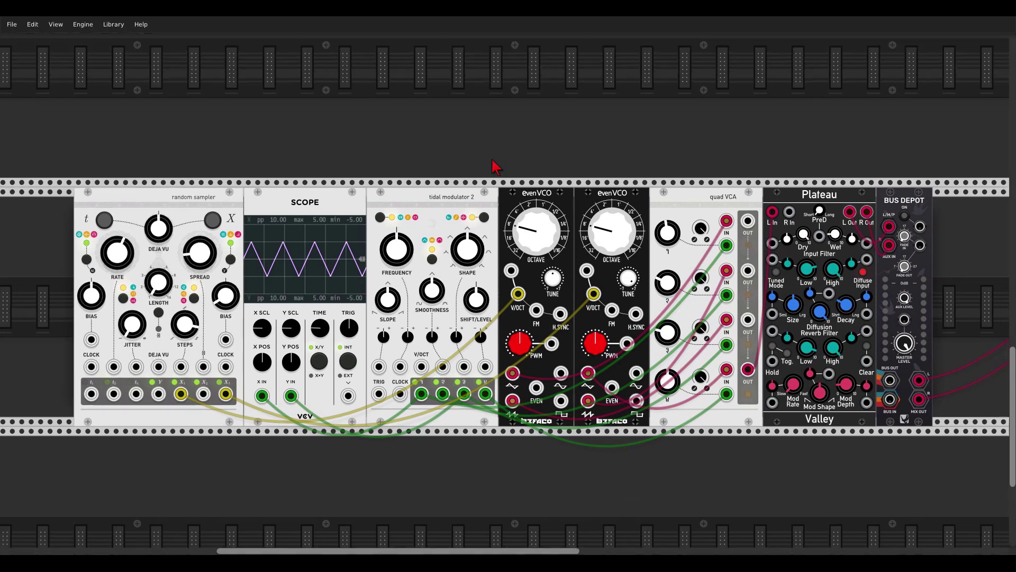
left_click_drag(496, 166, 494, 137)
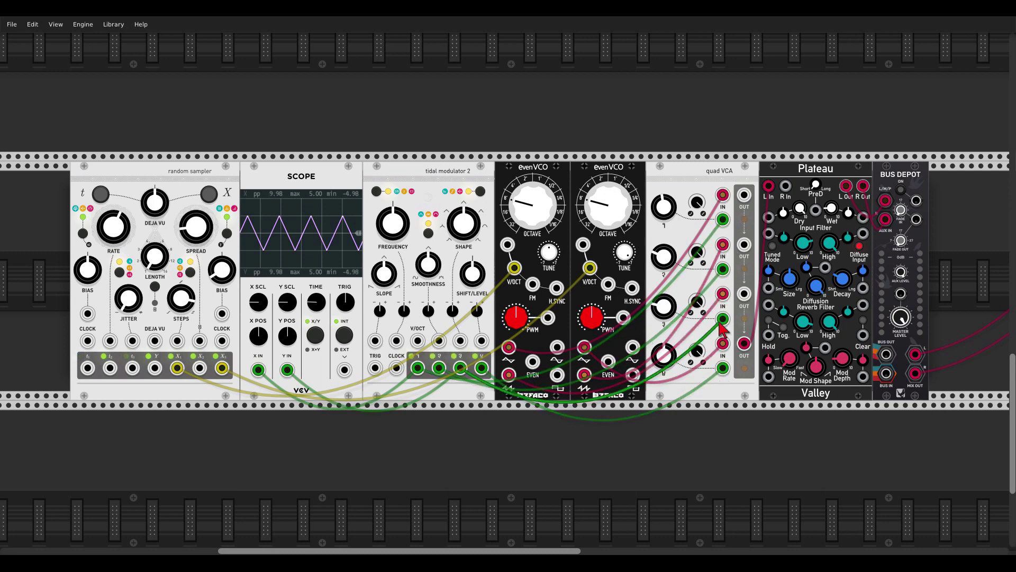
left_click(901, 190)
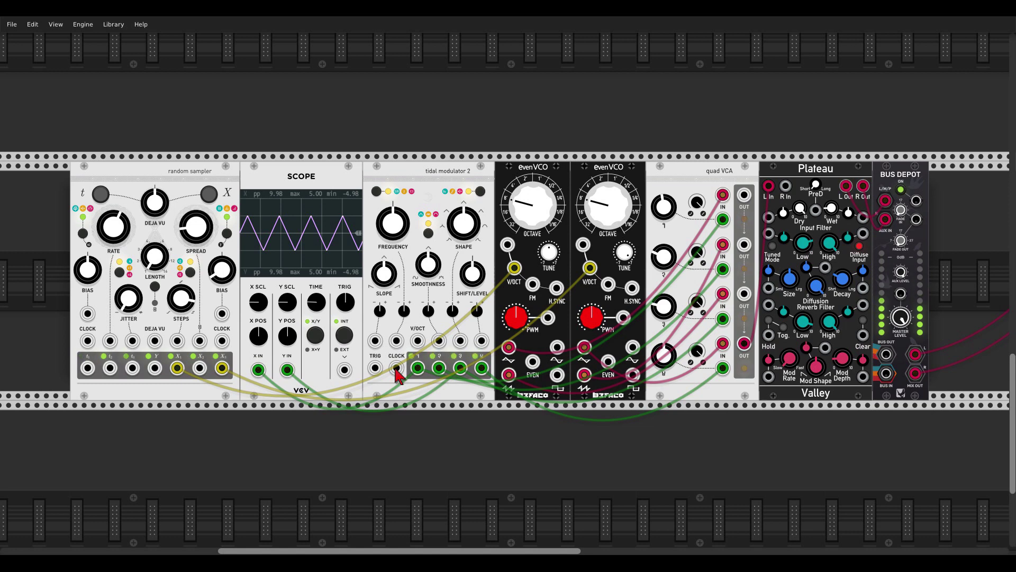
Patch the random sampler's second t output to the tidal modulator's CLOCK, and try FREQUENCY at 14.4 before resetting it to 0
left_click_drag(398, 374, 110, 367)
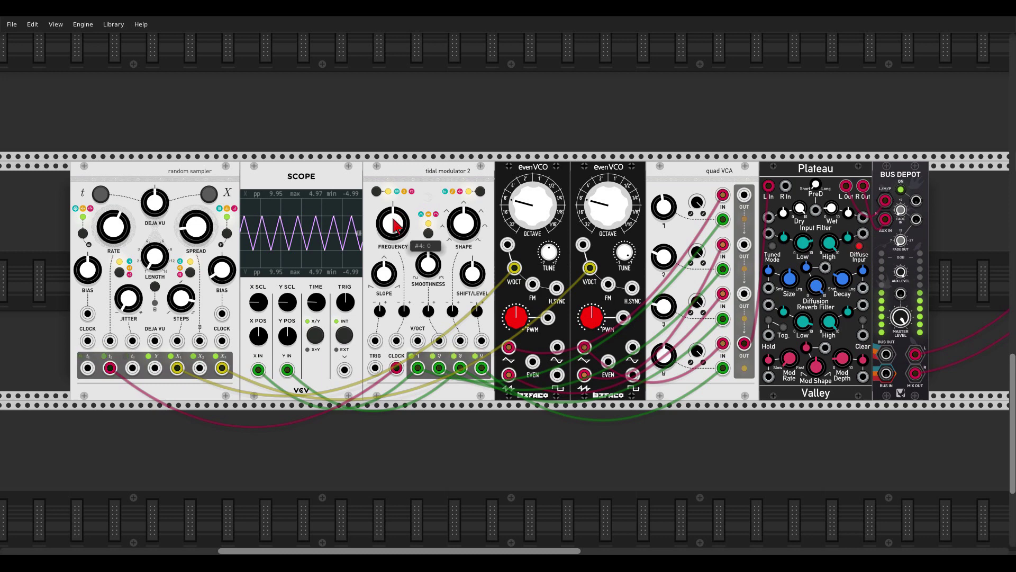
mouse_move(395, 227)
left_mouse_down()
mouse_move(394, 243)
mouse_move(395, 218)
left_mouse_up()
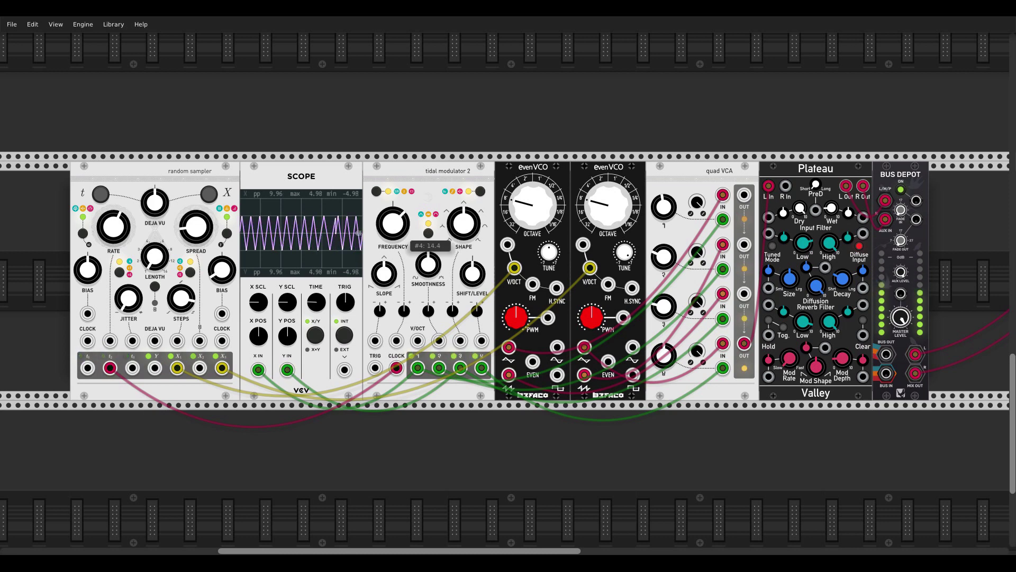
double_click(394, 227)
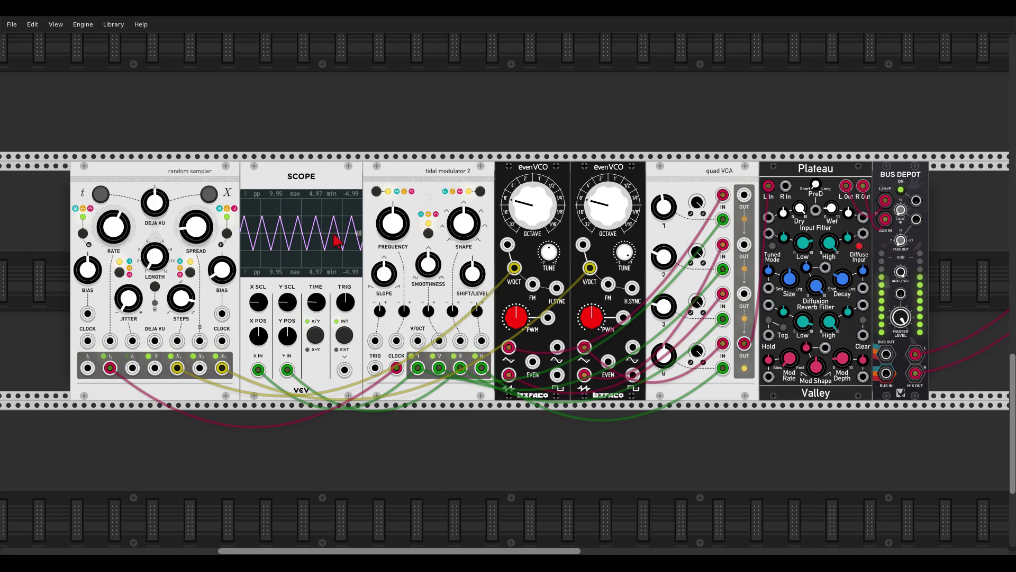
Raise SHIFT/LEVEL on the clocked tidal modulator and try SLOPE values down to about 0.264 with altered SHAPE, resetting SLOPE and SHAPE to 0.5
left_click_drag(473, 274, 473, 233)
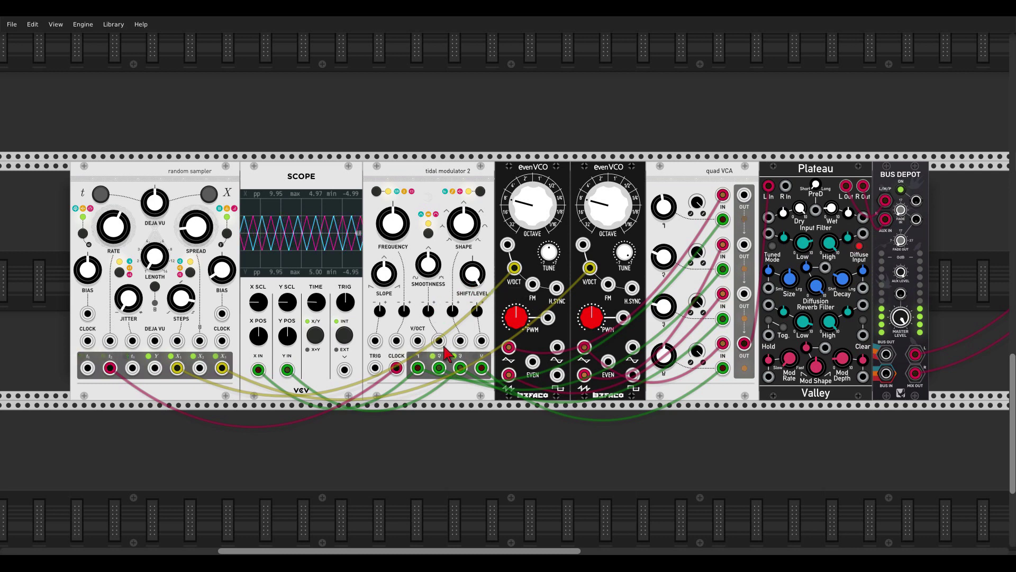
mouse_move(385, 269)
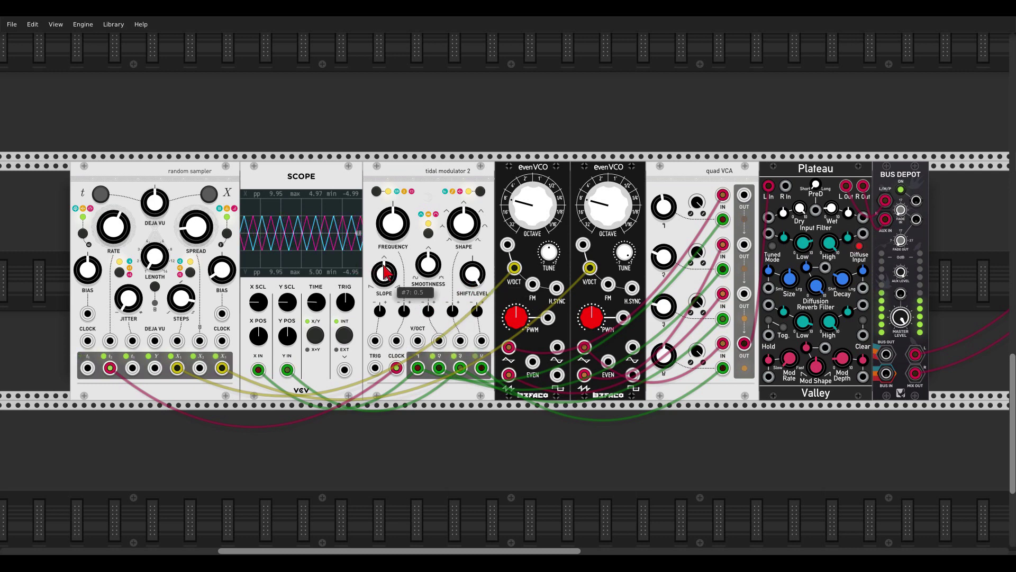
mouse_move(384, 270)
left_mouse_down()
mouse_move(385, 306)
mouse_move(388, 264)
left_mouse_up()
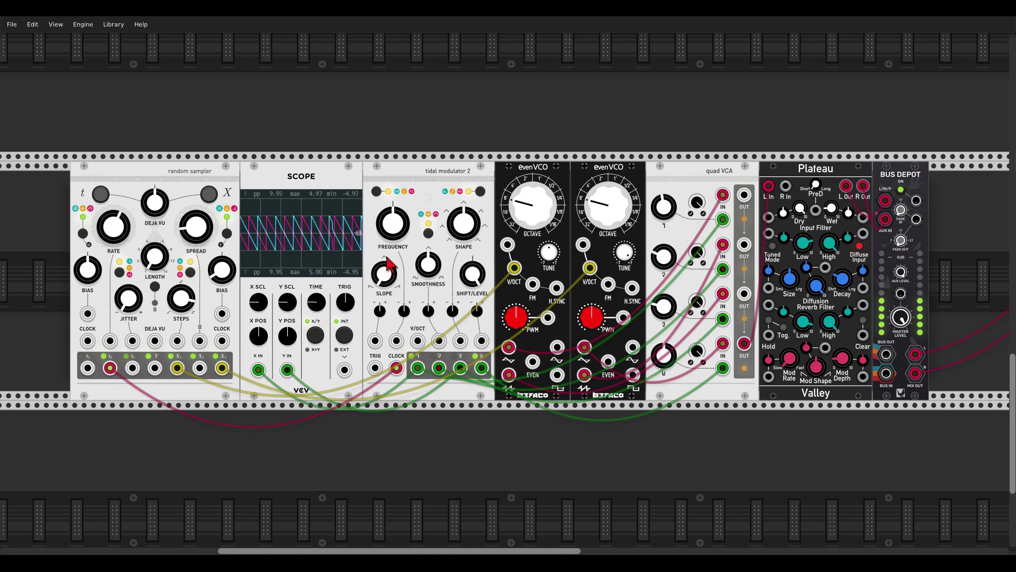
mouse_move(415, 274)
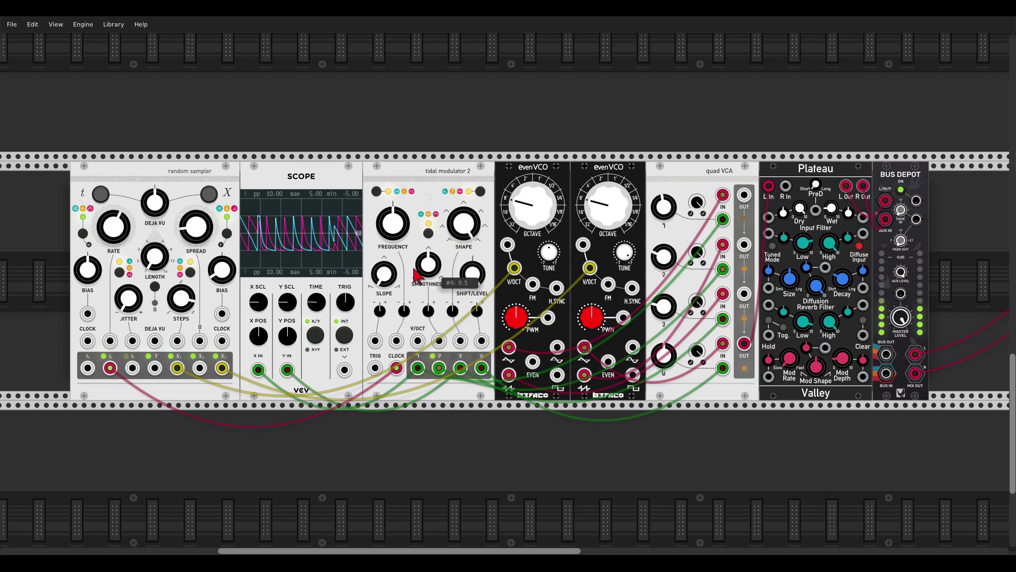
mouse_move(384, 274)
left_mouse_down()
mouse_move(384, 254)
mouse_move(389, 282)
left_mouse_up()
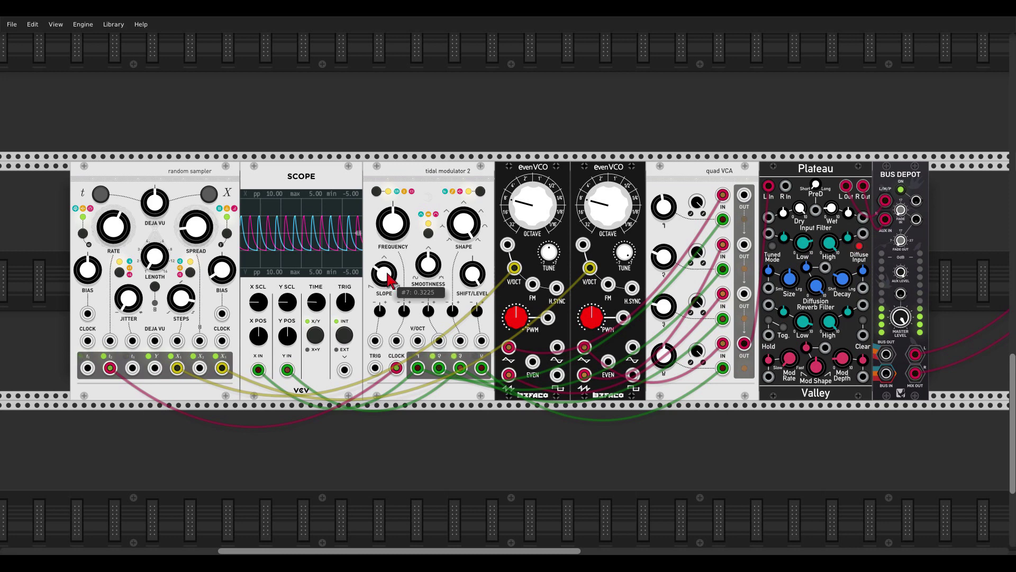
mouse_move(473, 274)
left_mouse_down()
mouse_move(473, 263)
mouse_move(472, 272)
left_mouse_up()
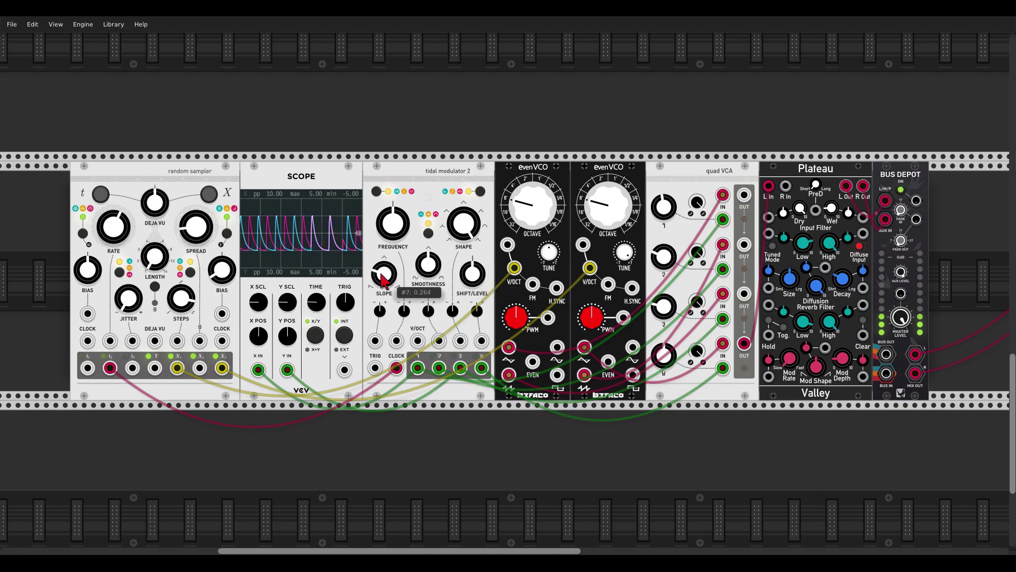
double_click(458, 226)
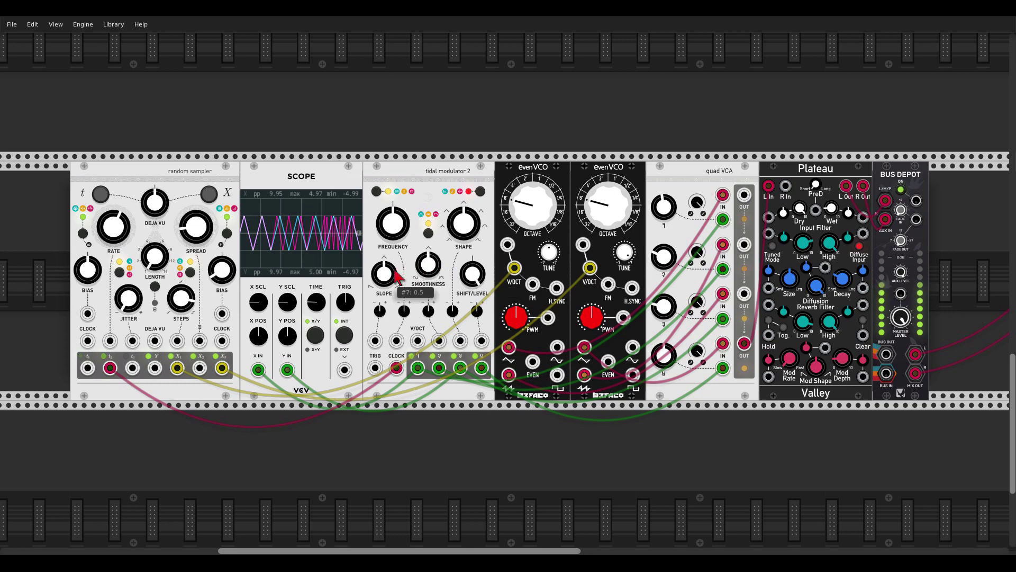
Lower FREQUENCY to about -22.464 and reshape the clocked modulation with SLOPE near 0.1175, SHAPE near 0.9265 and varied SHIFT/LEVEL
mouse_move(405, 228)
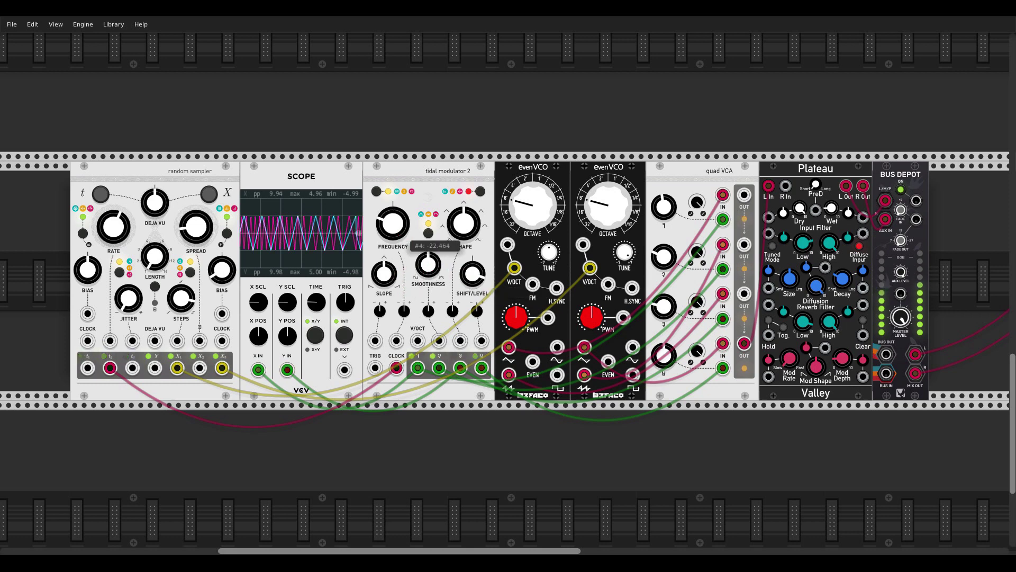
left_click_drag(391, 276, 391, 313)
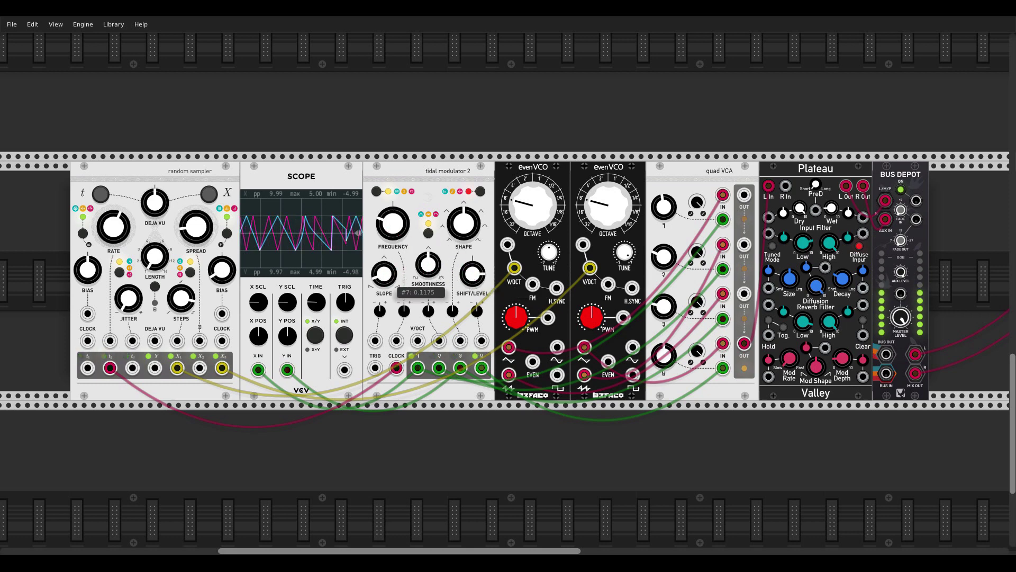
mouse_move(461, 233)
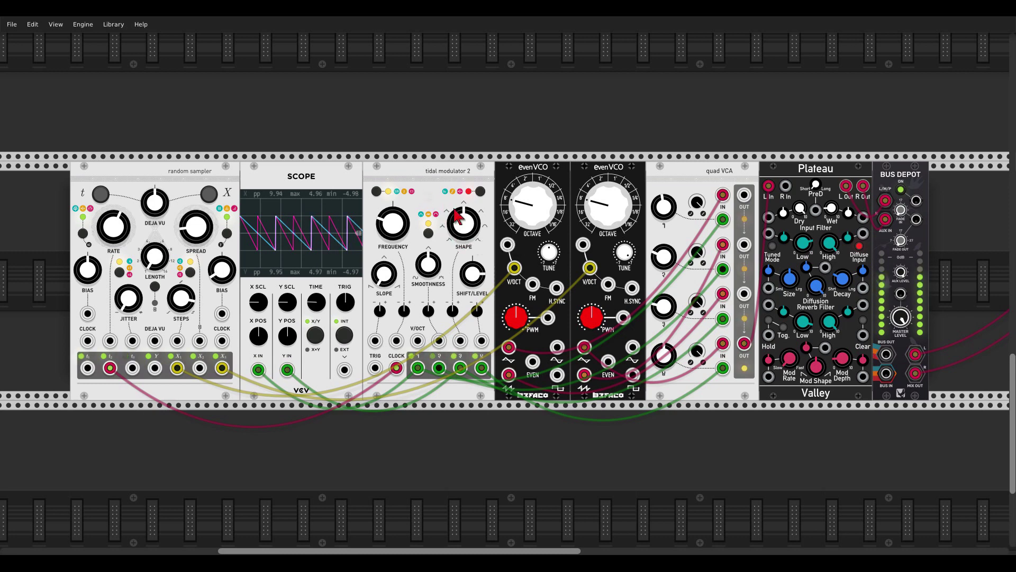
mouse_move(462, 219)
left_mouse_down()
mouse_move(462, 196)
mouse_move(471, 254)
left_mouse_up()
mouse_move(475, 277)
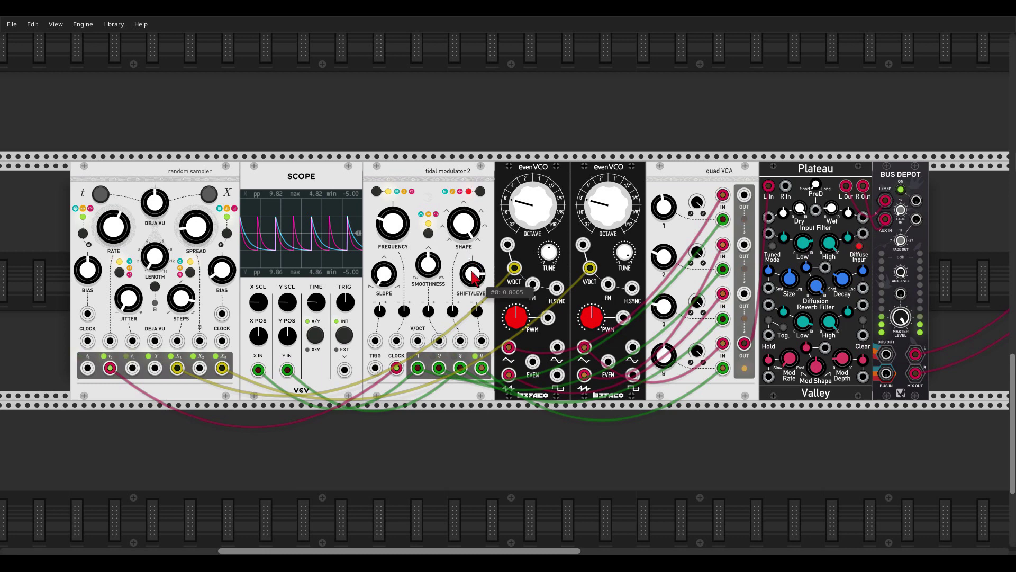
left_click_drag(475, 276, 475, 255)
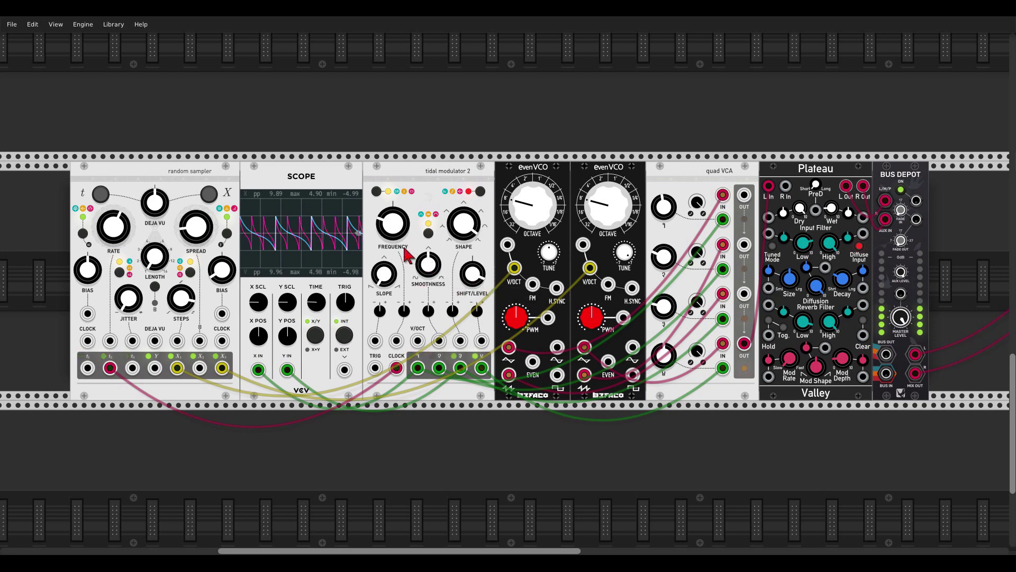
mouse_move(469, 228)
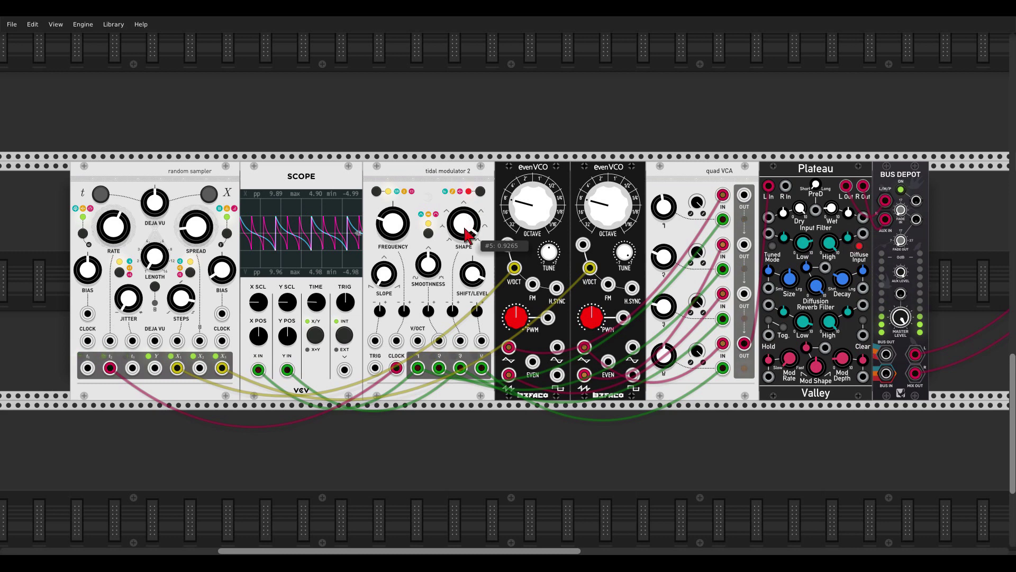
mouse_move(469, 228)
left_mouse_down()
mouse_move(469, 245)
mouse_move(469, 220)
left_mouse_up()
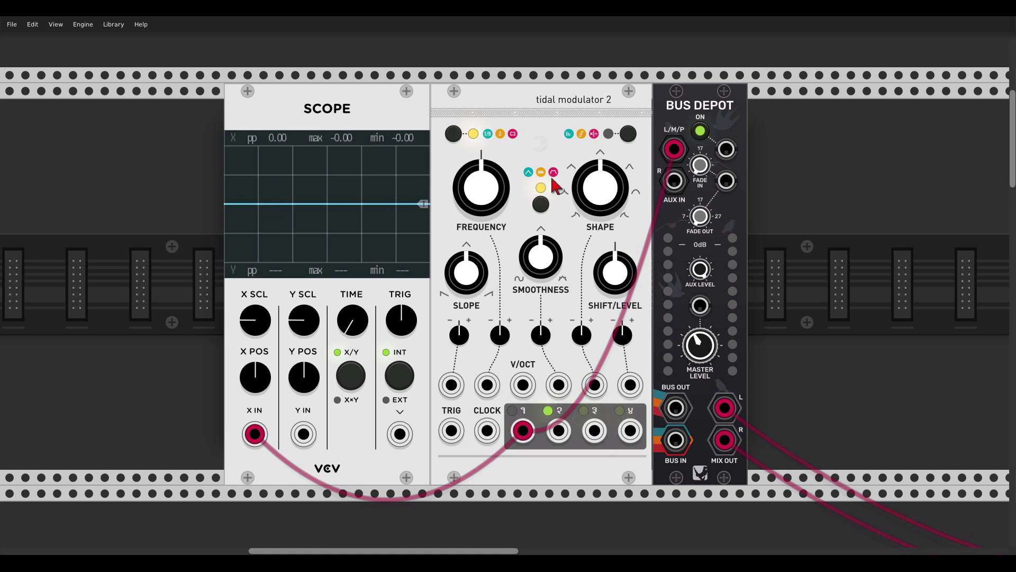
In the patch with only scope and bus depot, set the tidal modulator's range to C3, raise SHIFT/LEVEL fully and try FREQUENCY, restoring 0
left_click(455, 135)
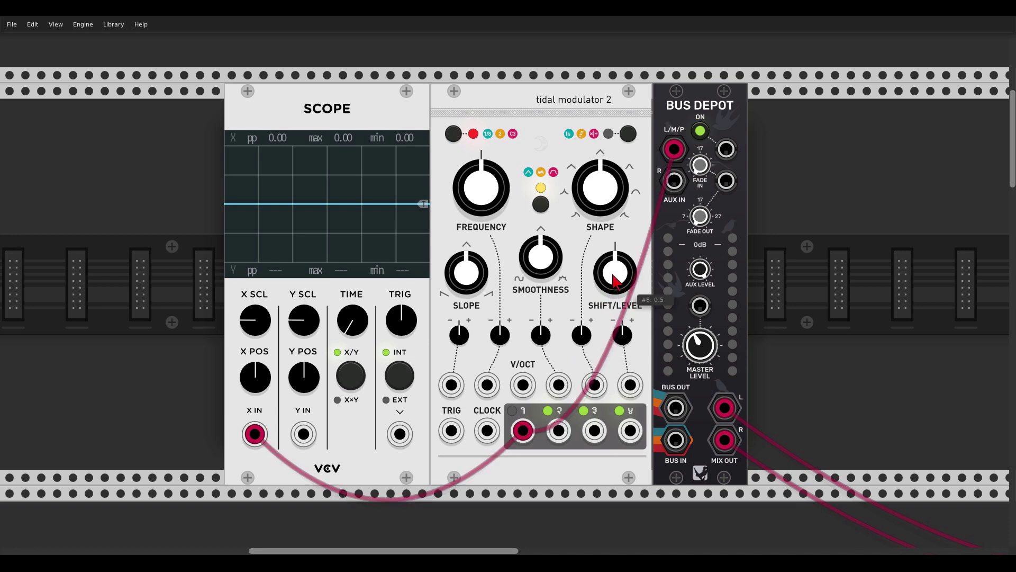
mouse_move(616, 280)
left_mouse_down()
mouse_move(616, 233)
mouse_move(613, 273)
left_mouse_up()
left_click_drag(481, 190, 480, 242)
Try SLOPE around 0.8245, SMOOTHNESS around 0.86 and a higher SHAPE on output 1, restoring each to 0.5
mouse_move(473, 272)
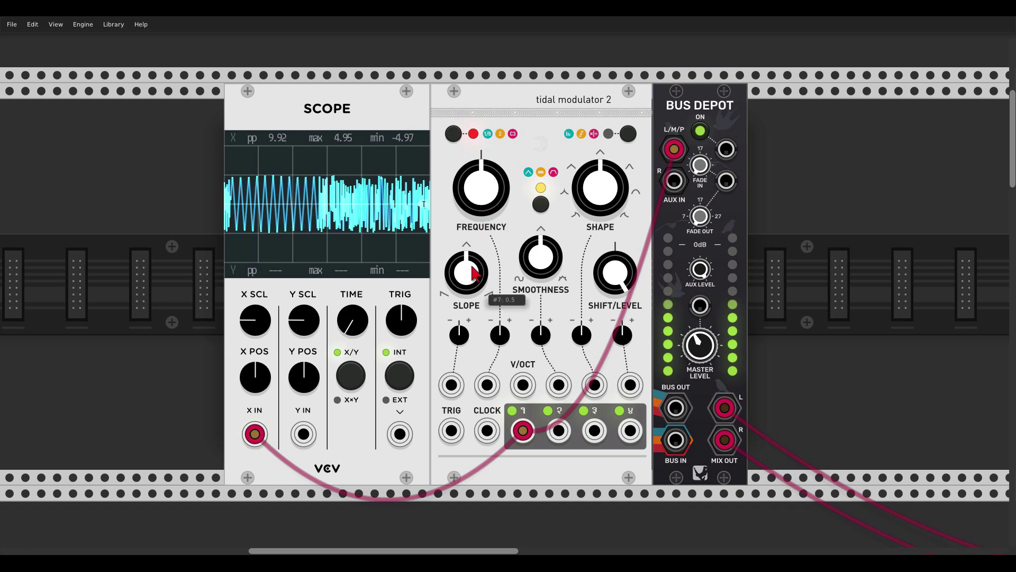
mouse_move(474, 272)
left_mouse_down()
mouse_move(474, 323)
mouse_move(474, 227)
mouse_move(470, 391)
mouse_move(474, 286)
left_mouse_up()
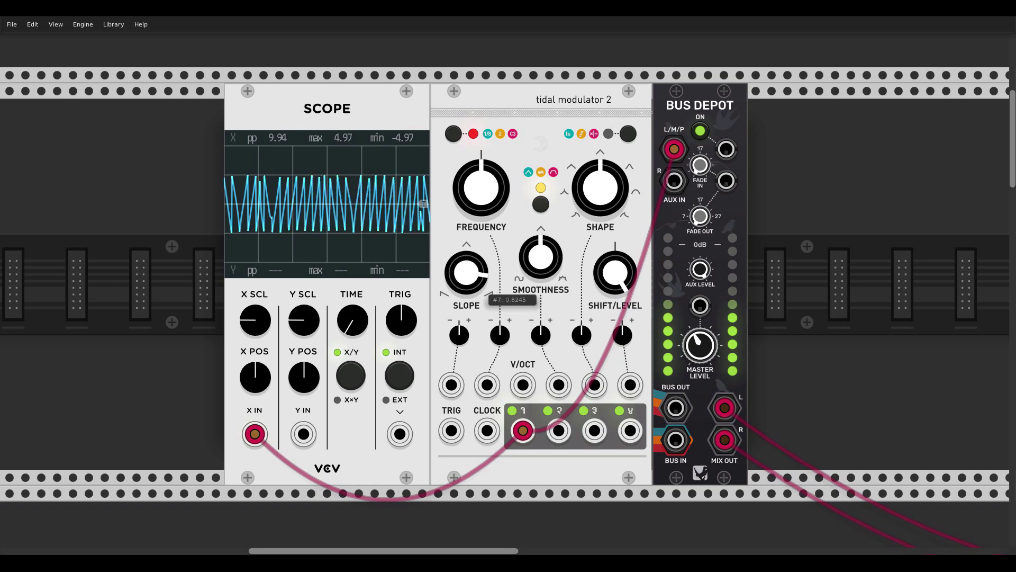
double_click(473, 271)
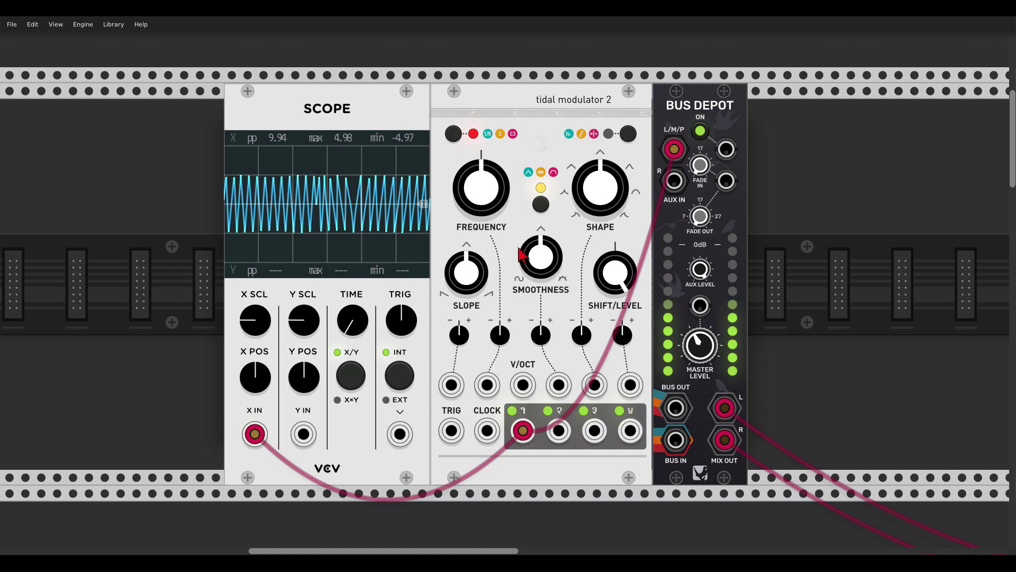
left_click_drag(541, 256, 541, 282)
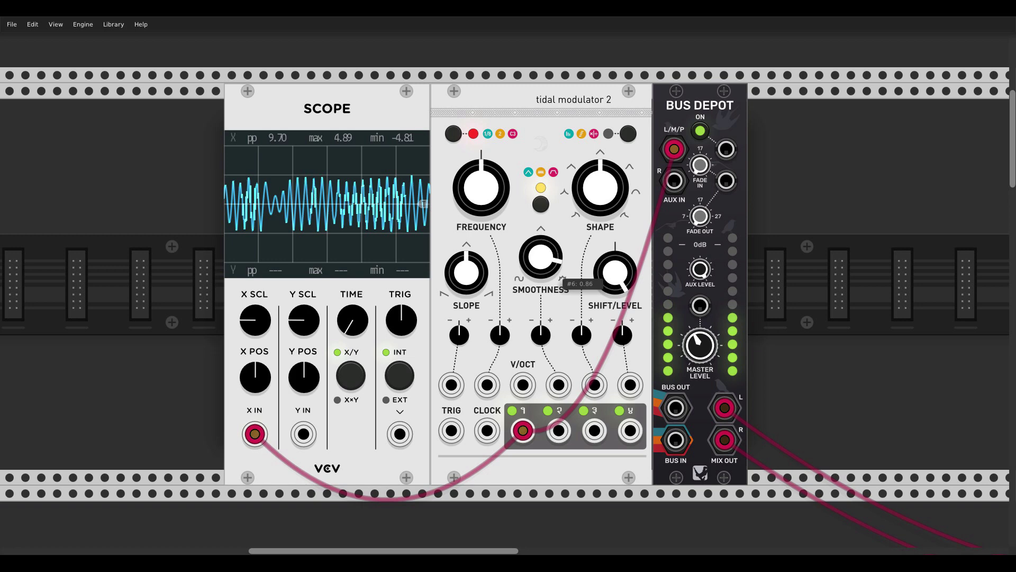
left_click_drag(601, 194, 601, 157)
left_click_drag(466, 272, 466, 247)
double_click(470, 261)
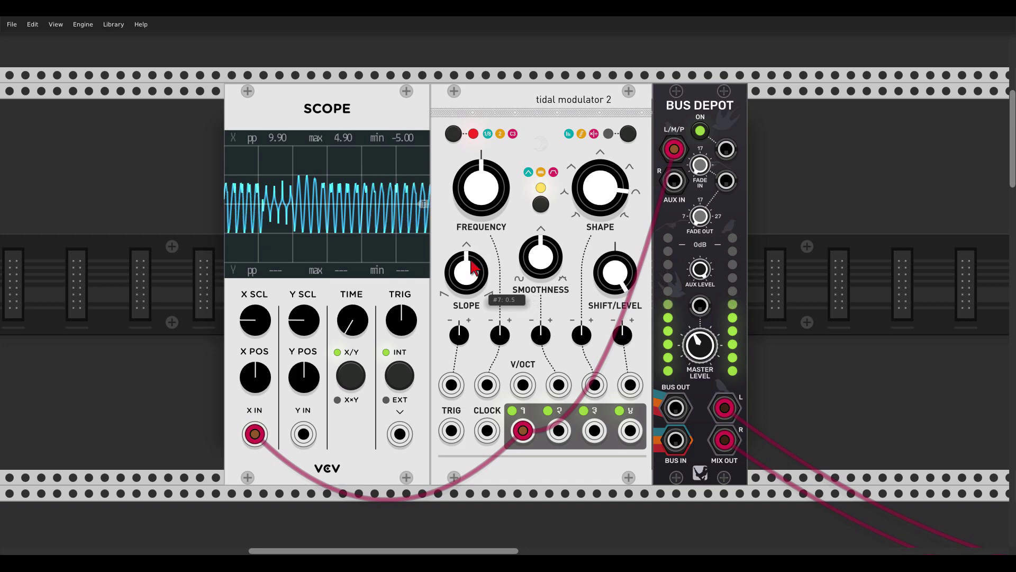
double_click(592, 197)
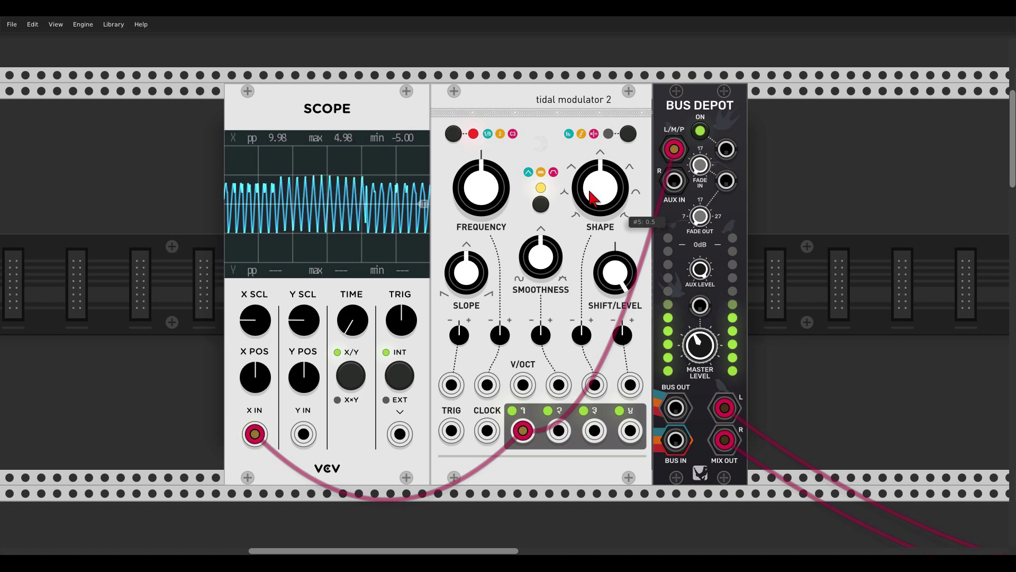
Move the cables to output 2, try its shaping controls with SLOPE up to 1, reset them to 0.5, and move the cables on to output 3
left_click_drag(523, 430, 559, 430)
mouse_move(541, 258)
left_mouse_down()
mouse_move(541, 233)
mouse_move(540, 249)
left_mouse_up()
mouse_move(616, 272)
left_mouse_down()
mouse_move(615, 299)
mouse_move(615, 273)
left_mouse_up()
mouse_move(601, 188)
left_mouse_down()
mouse_move(600, 164)
mouse_move(600, 188)
left_mouse_up()
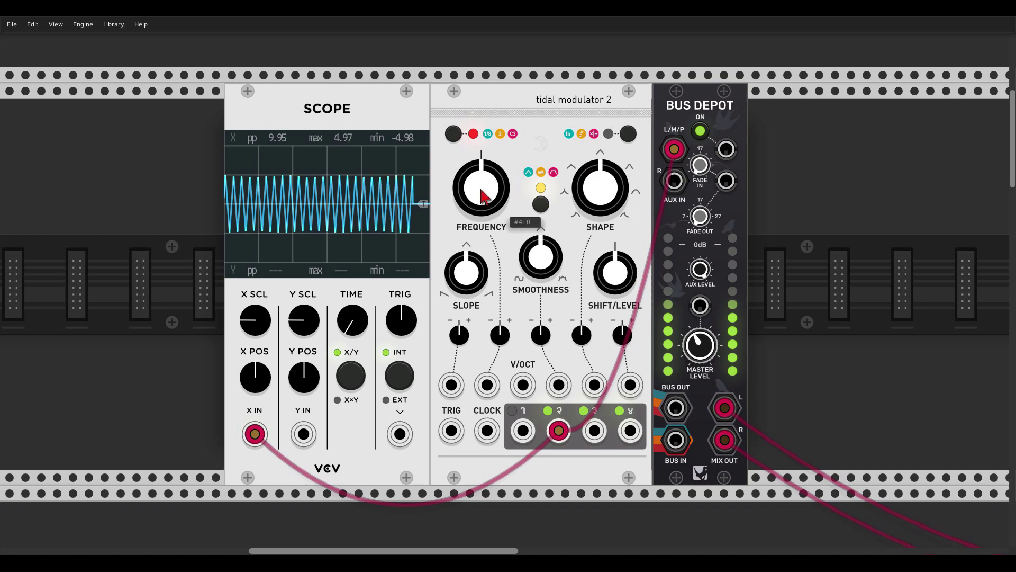
left_click_drag(466, 273, 467, 246)
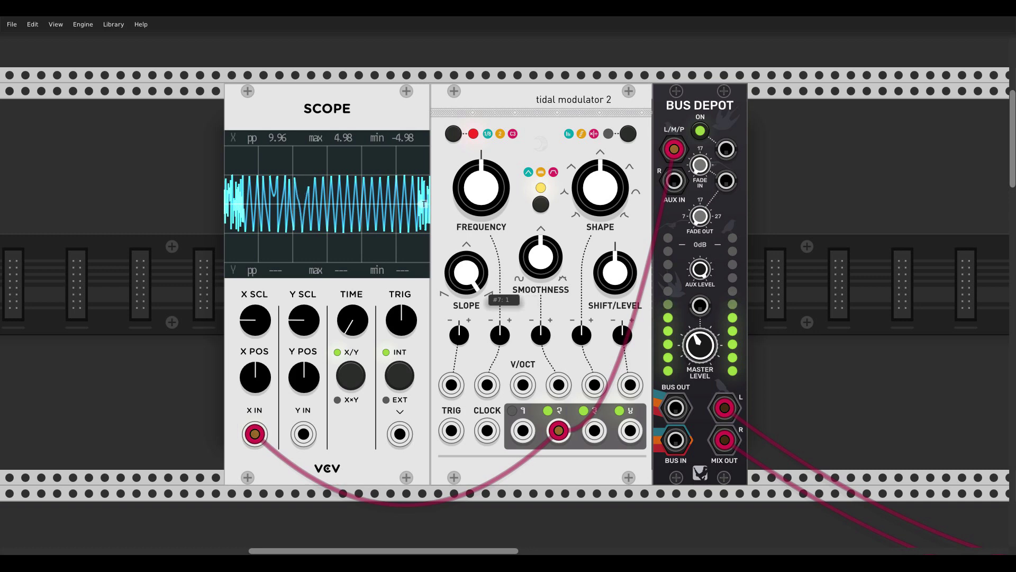
double_click(472, 269)
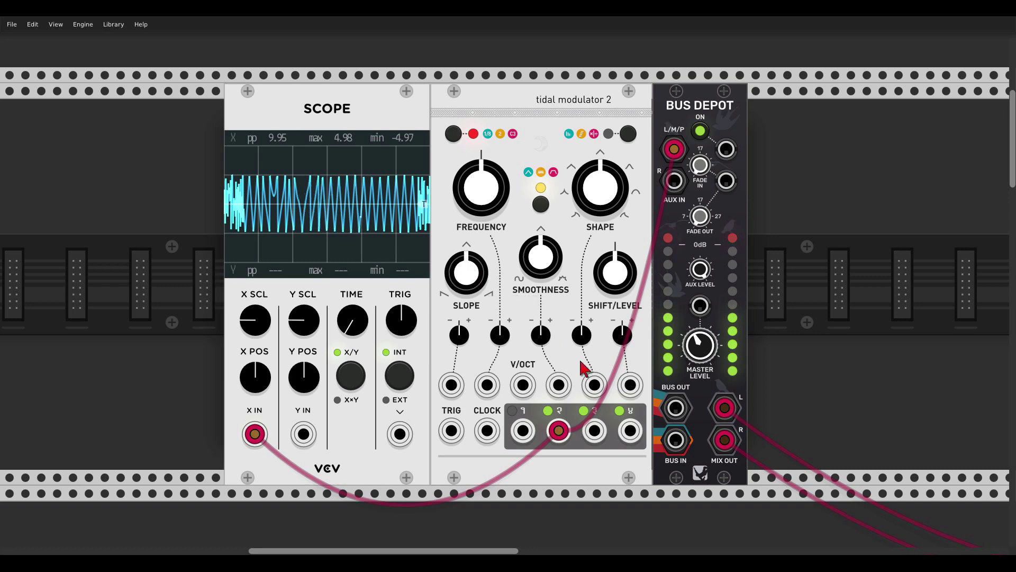
mouse_move(559, 430)
left_mouse_down()
mouse_move(595, 431)
mouse_move(596, 441)
left_mouse_up()
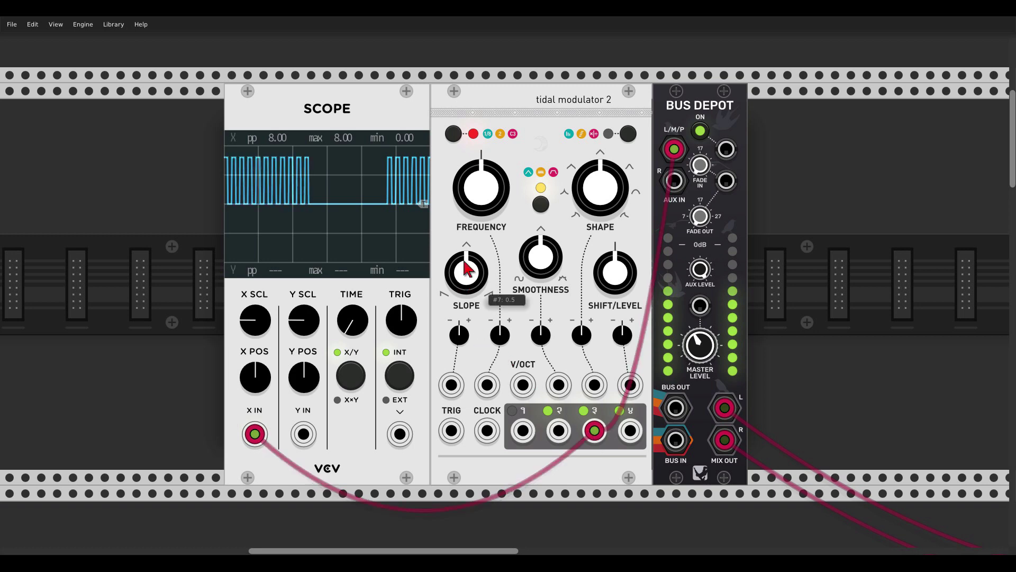
Try SLOPE on output 3, move the cables to output 4, move the scope cable to output 1, and raise SHIFT/LEVEL fully
mouse_move(466, 272)
left_mouse_down()
mouse_move(466, 280)
mouse_move(466, 254)
mouse_move(467, 280)
mouse_move(467, 272)
left_mouse_up()
left_click_drag(603, 429, 630, 430)
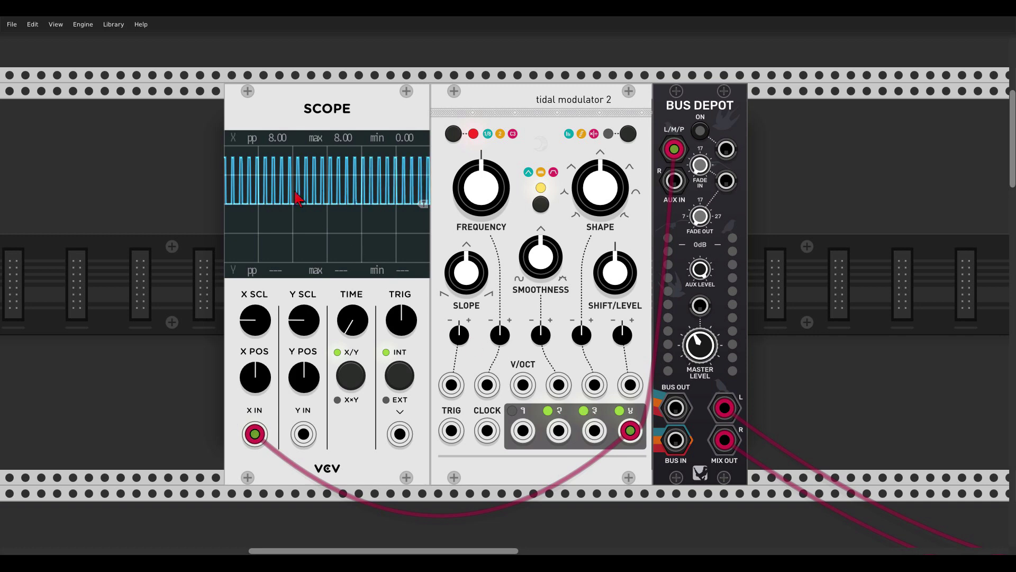
left_click_drag(630, 431, 522, 431)
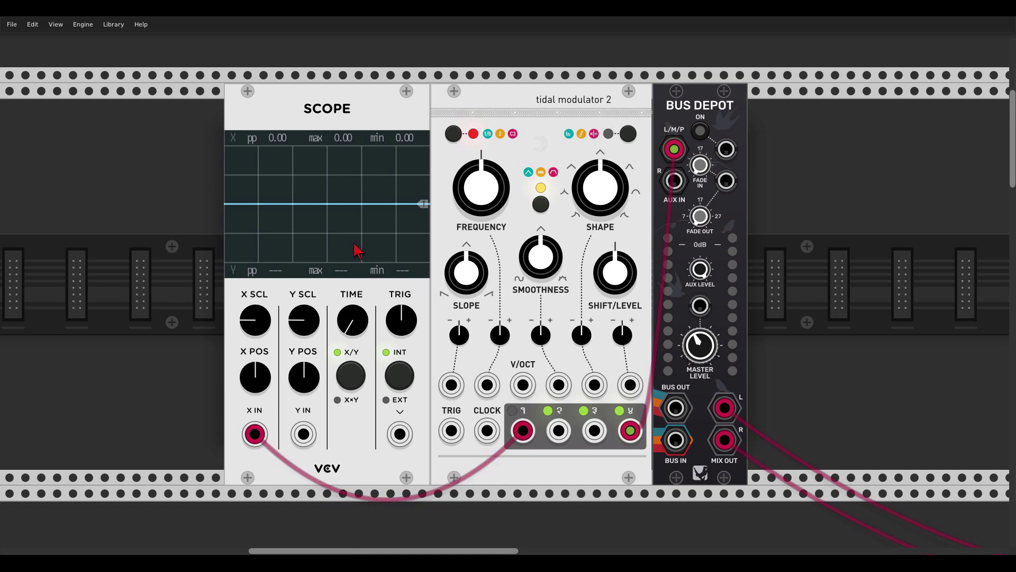
left_click_drag(614, 273, 614, 239)
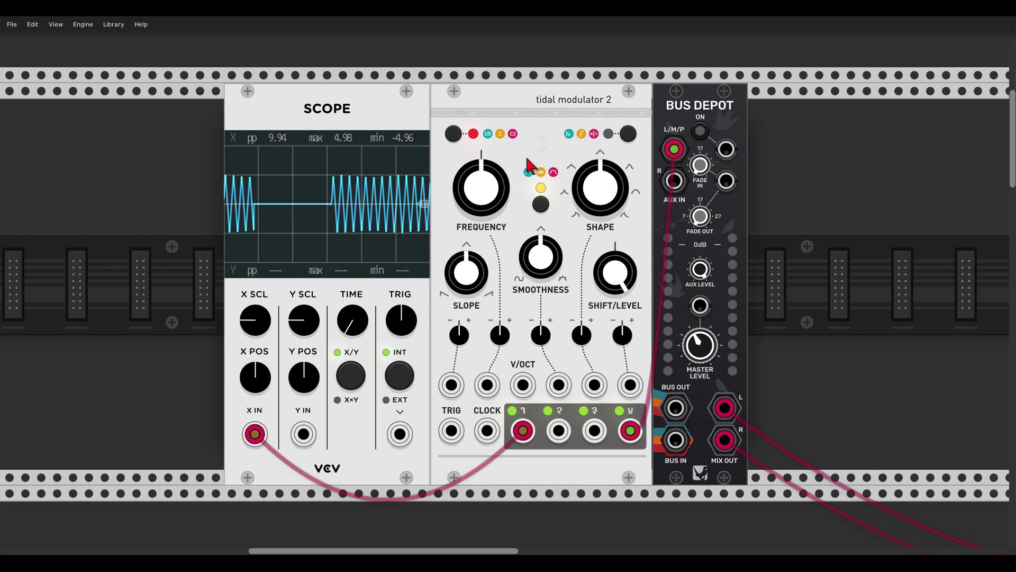
In the patch with random sampler, Chronoblob and Plateau, sweep the tidal modulator's SHIFT/LEVEL through about 0.593 and 0.827 and return it to centre
scroll(592, 148, "down", 5)
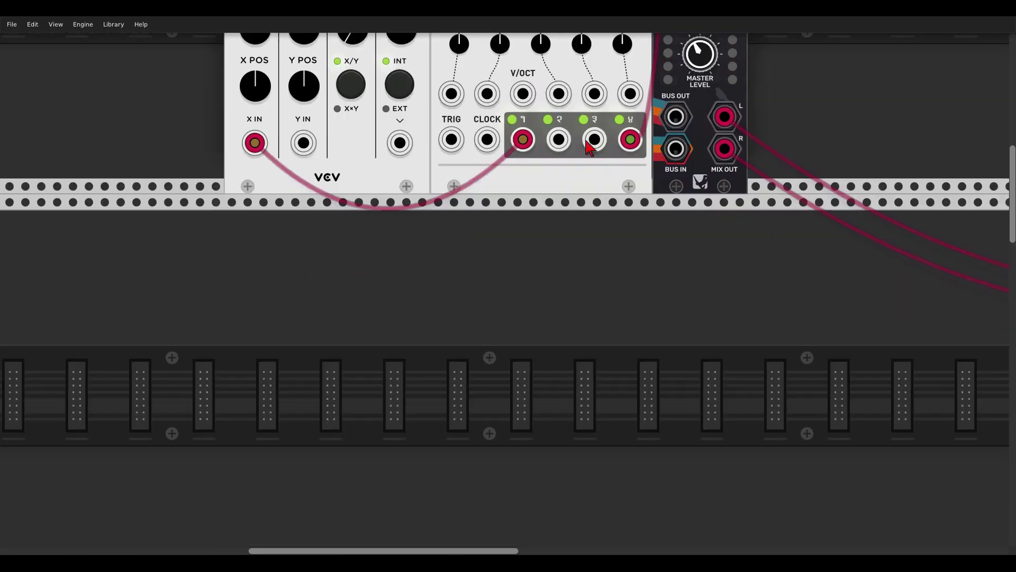
scroll(585, 150, "up", 8)
scroll(586, 149, "right", 6)
scroll(502, 173, "down", 4)
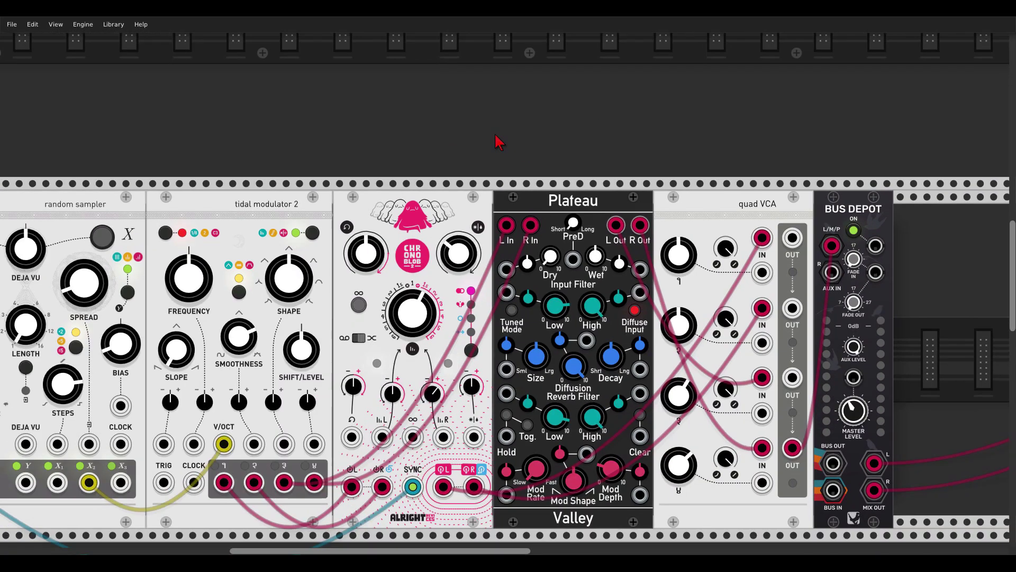
scroll(526, 116, "up", 4)
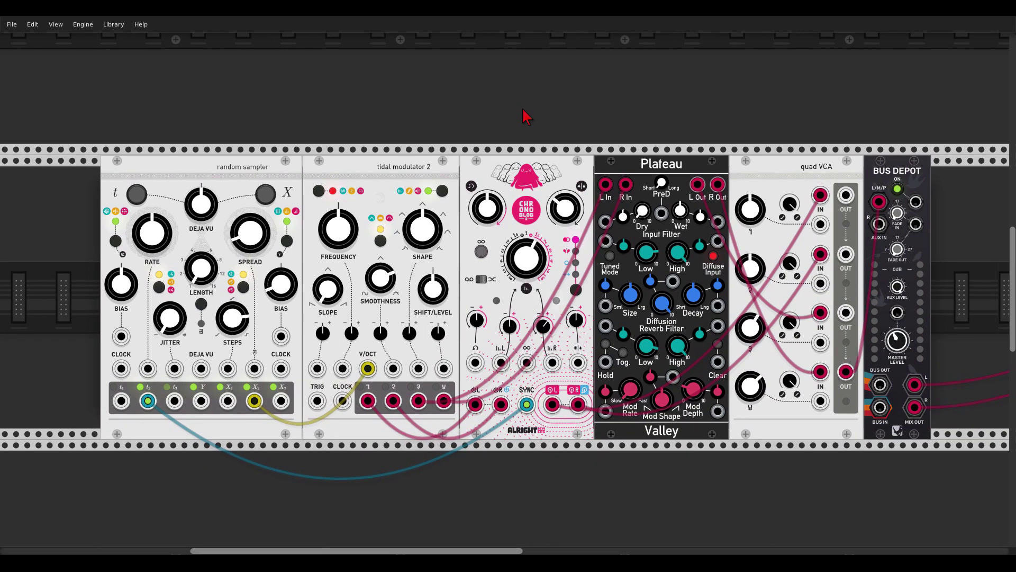
left_click_drag(528, 111, 512, 61)
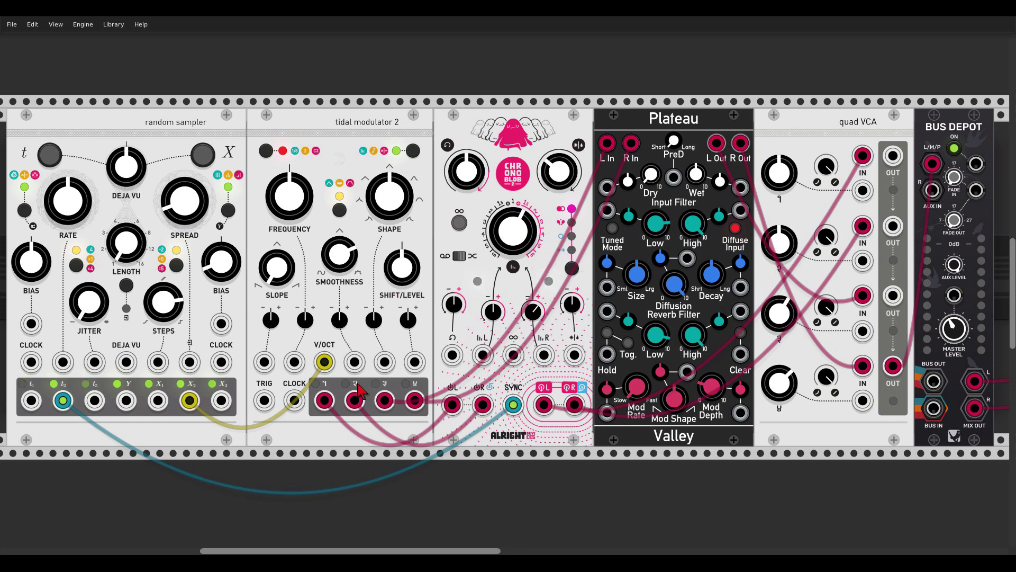
mouse_move(406, 281)
left_click_drag(406, 281, 407, 351)
left_click_drag(401, 267, 402, 341)
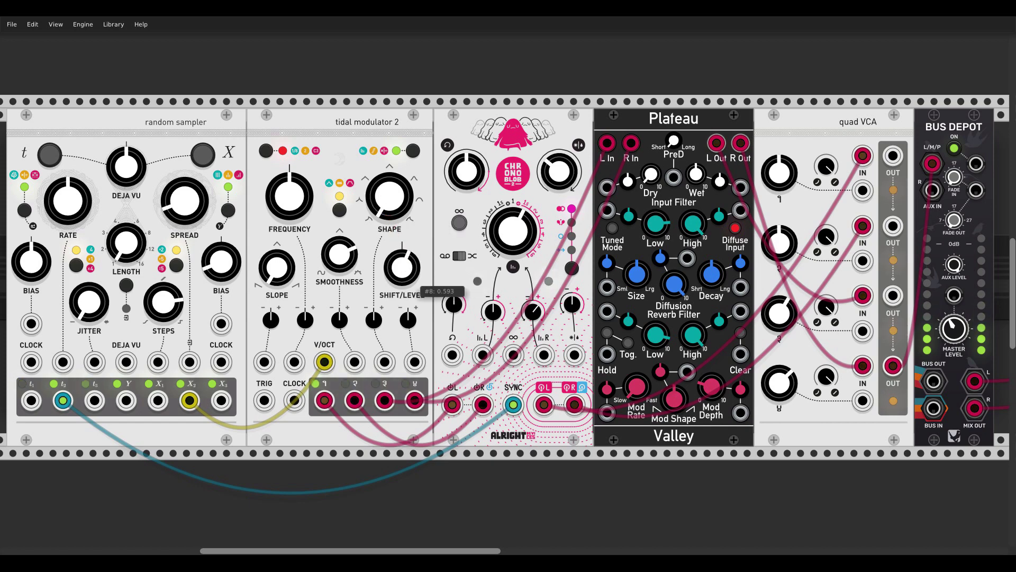
left_click_drag(401, 268, 402, 199)
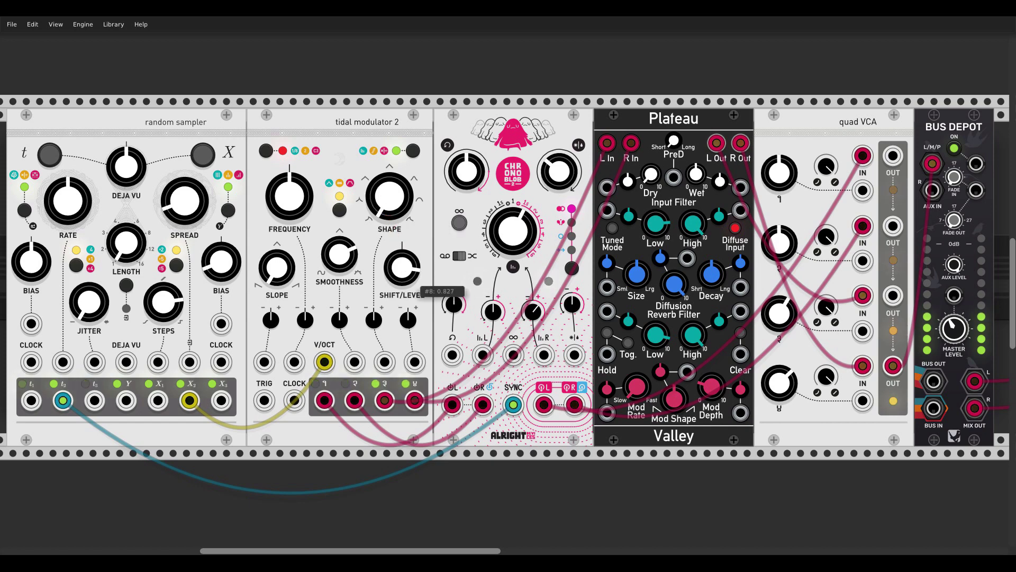
left_click_drag(402, 267, 402, 352)
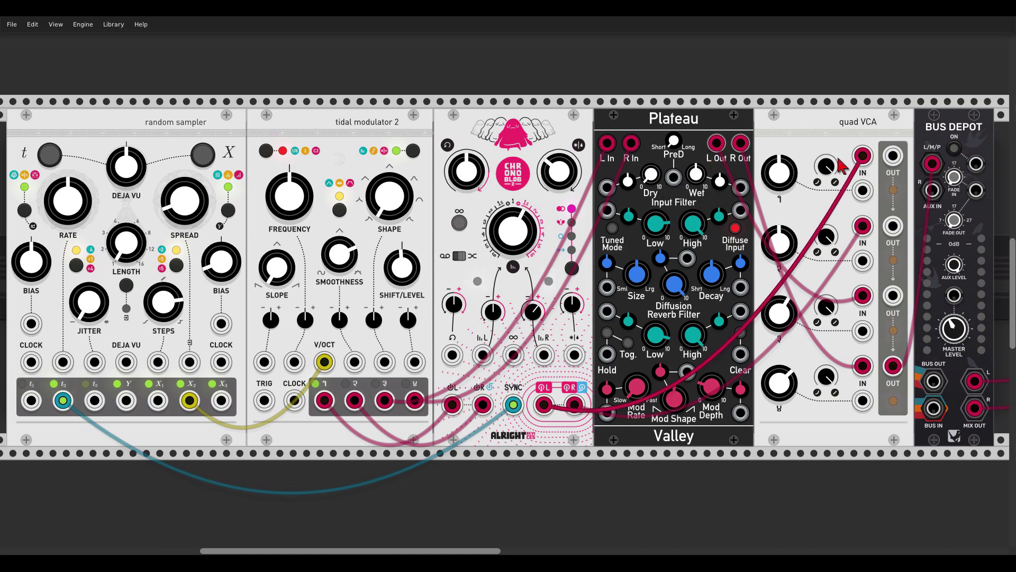
In the patch with scope, quad VCA and Plateau, switch the bus depot on and lower the tidal modulator's SHIFT/LEVEL to about 0.058
scroll(563, 208, "down", 3)
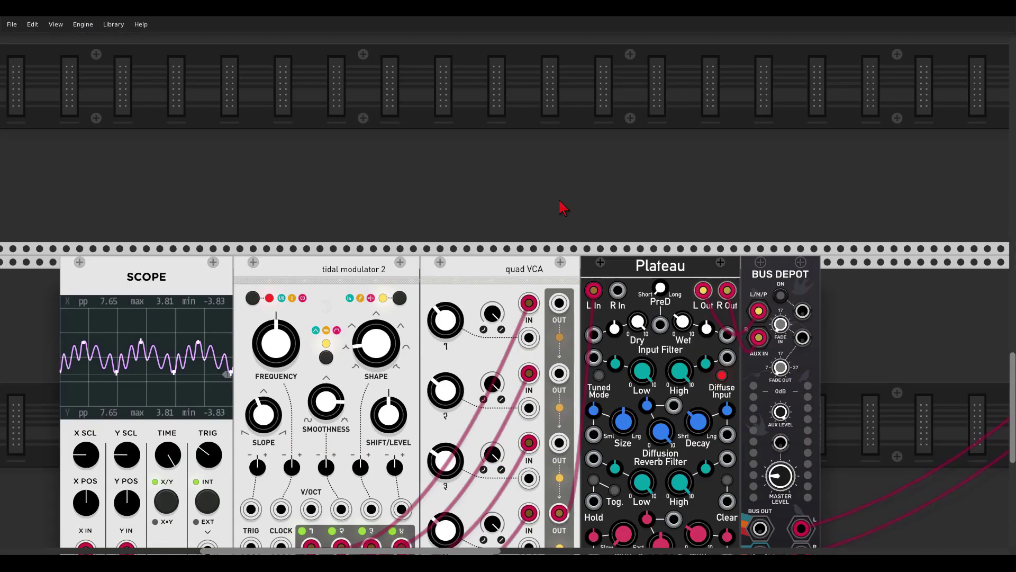
scroll(564, 208, "down", 4)
left_click_drag(565, 443, 629, 503)
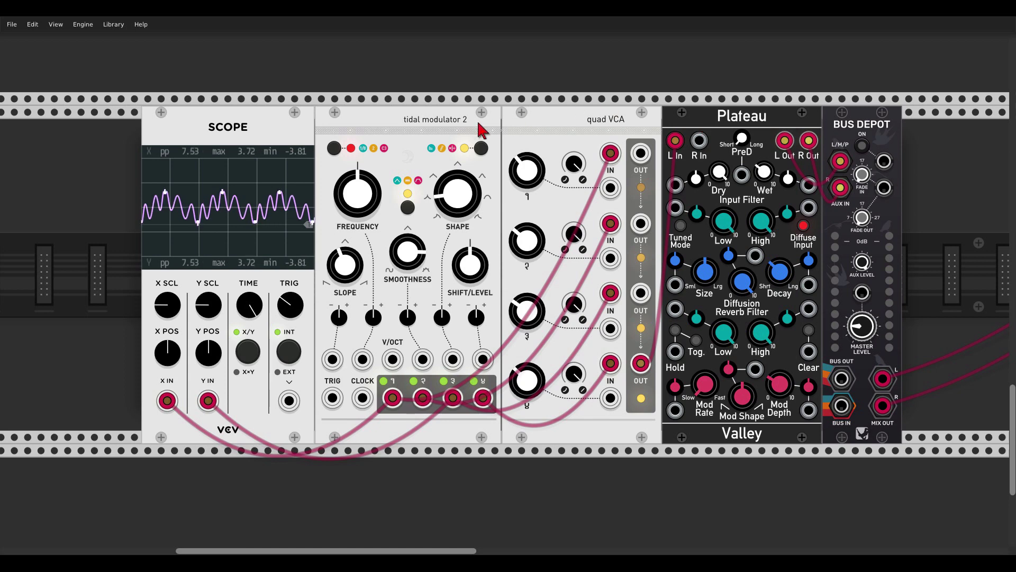
mouse_move(479, 261)
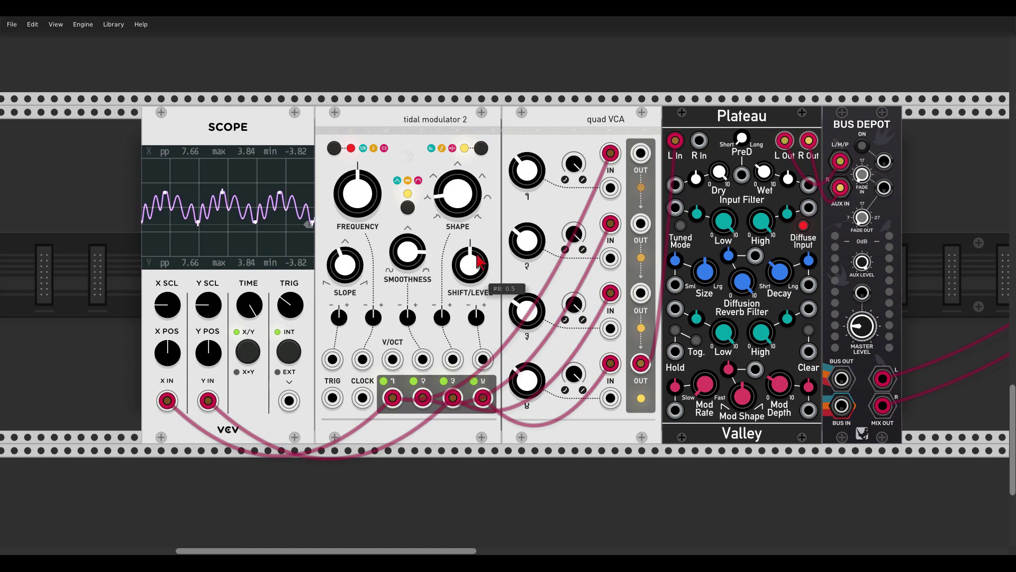
left_click(862, 145)
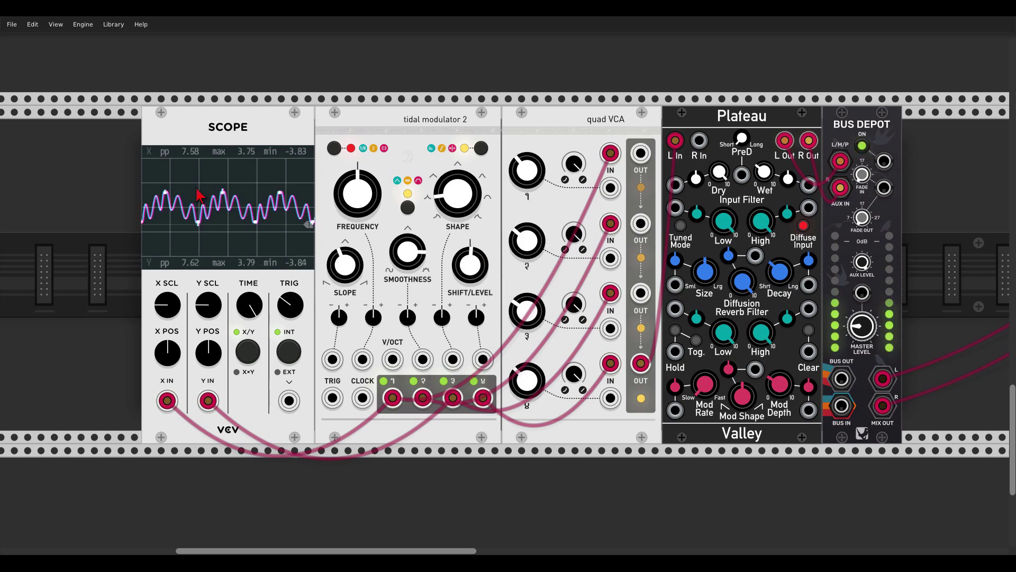
left_click_drag(470, 264, 470, 244)
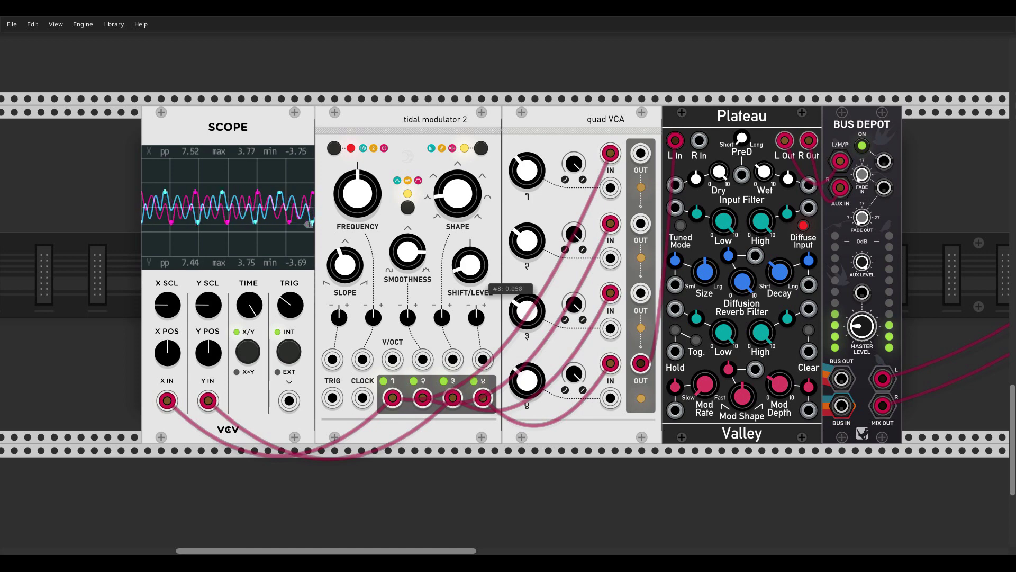
Raise SHAPE and SLOPE, try SHIFT/LEVEL around 0.282 before centring it, and switch the bus depot off
left_click_drag(458, 194, 458, 192)
left_click_drag(345, 265, 345, 255)
left_click_drag(470, 265, 470, 270)
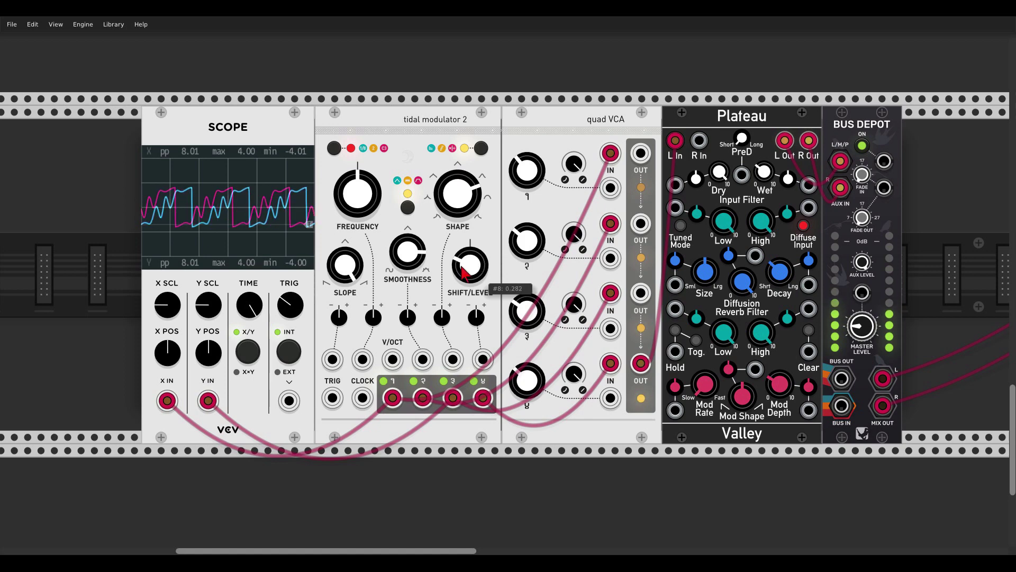
left_click(862, 146)
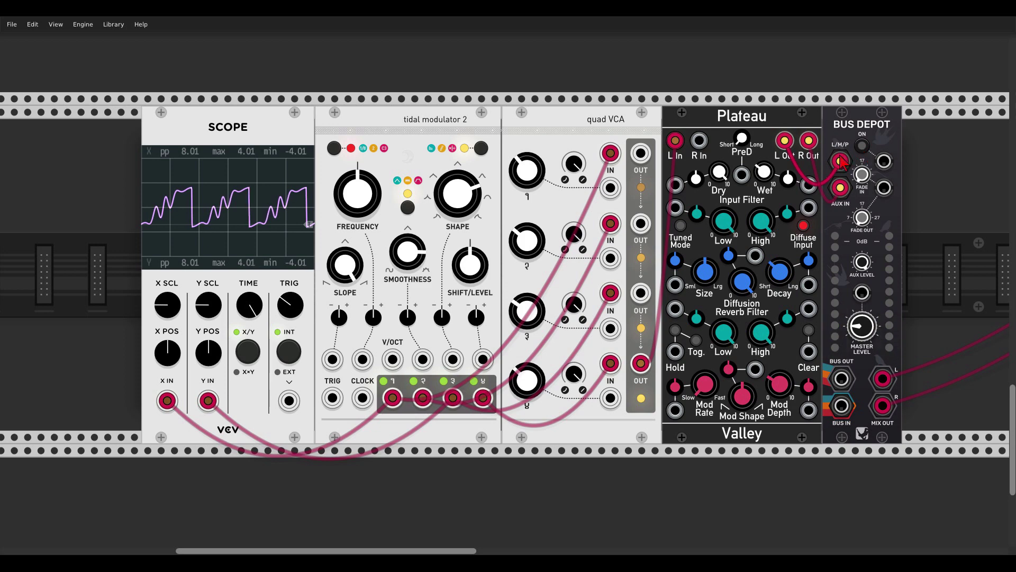
Set the tidal modulator's output mode to red, switch the bus depot on, and try SHIFT/LEVEL around 0.641
left_click(481, 151)
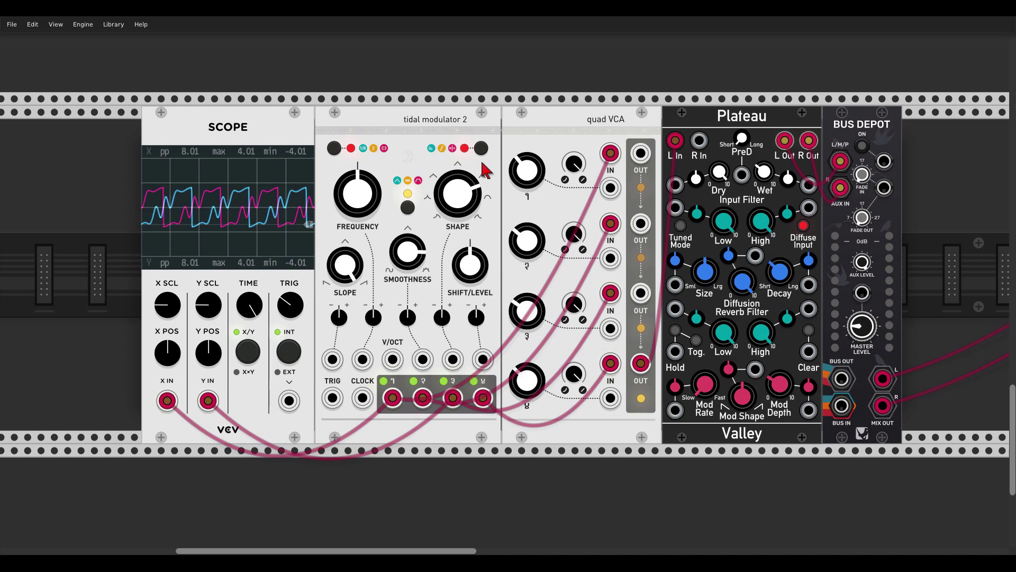
left_click(862, 148)
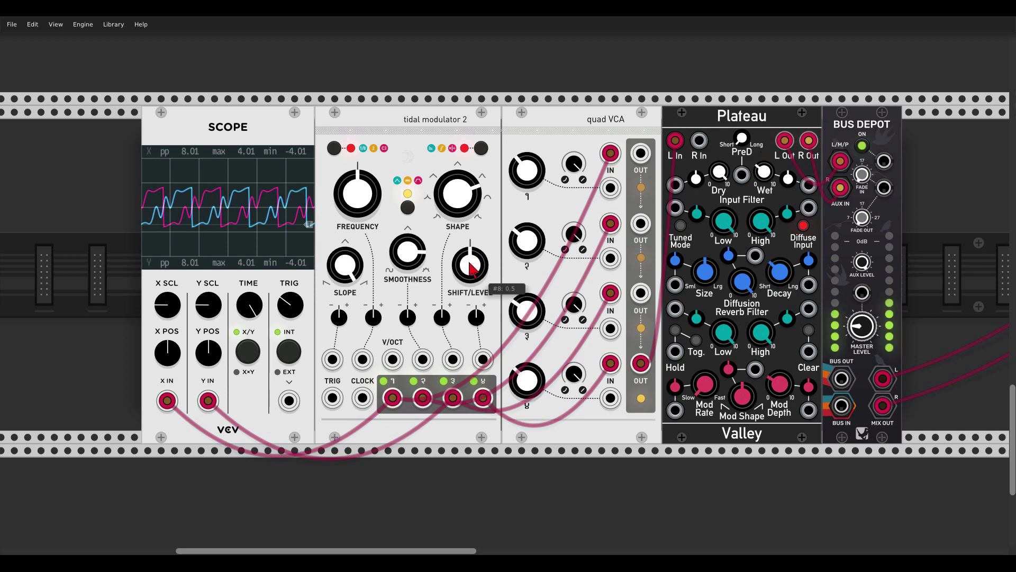
left_click_drag(471, 268, 471, 263)
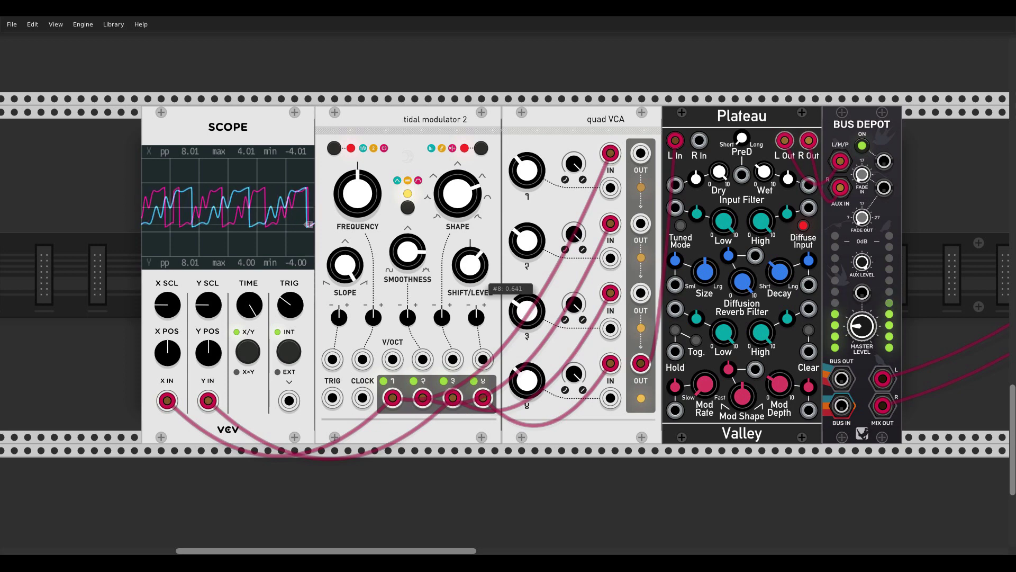
Raise FREQUENCY to about 14.4 and higher while varying SHIFT/LEVEL down to about 0.1065
left_click_drag(363, 204, 363, 196)
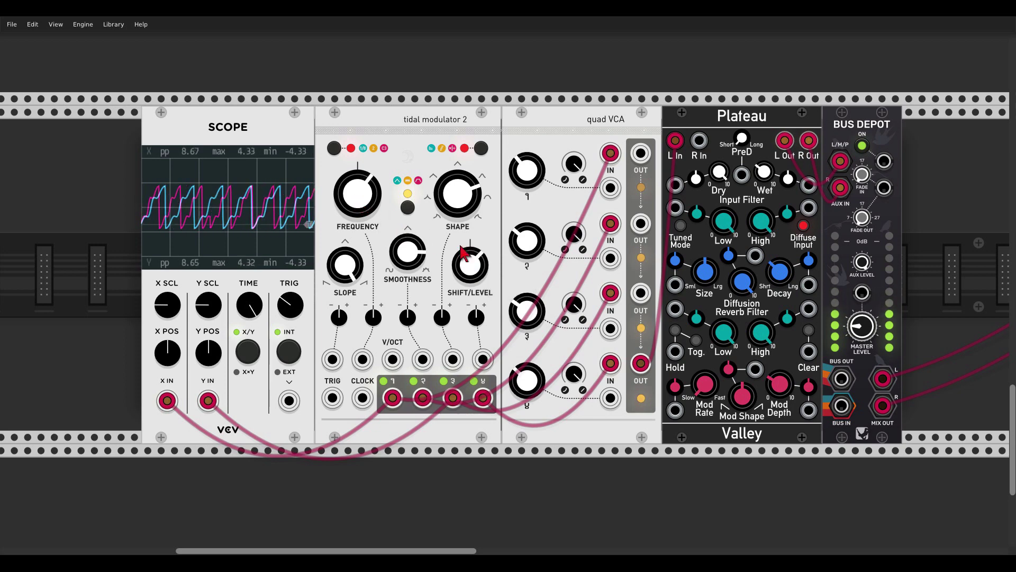
left_click_drag(481, 276, 481, 304)
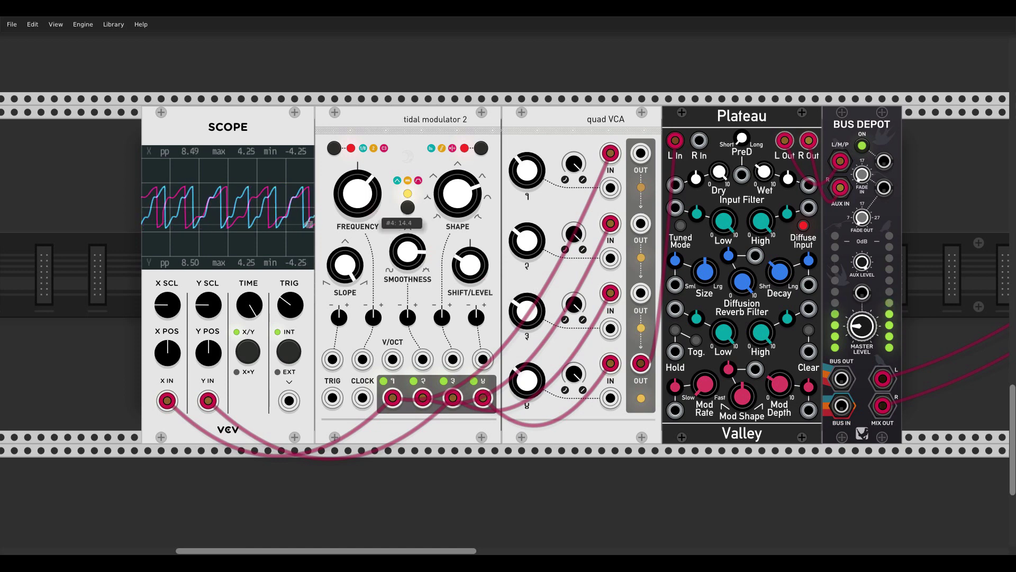
left_click_drag(459, 266, 459, 268)
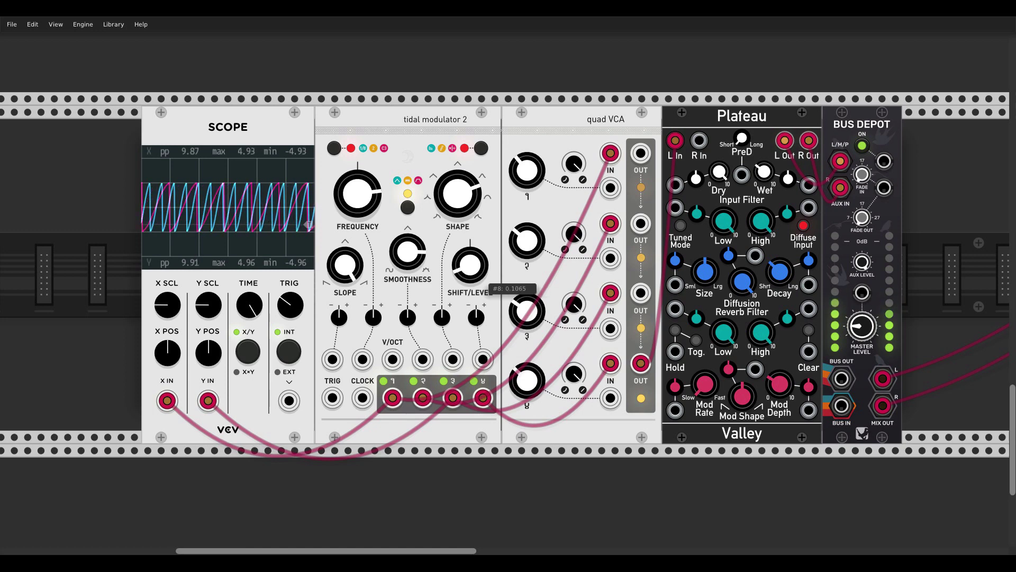
Lower SHAPE, vary SHIFT/LEVEL and return it to centre, and switch the bus depot off
left_click_drag(460, 266, 460, 264)
left_click_drag(465, 220, 464, 219)
left_click_drag(486, 273, 483, 273)
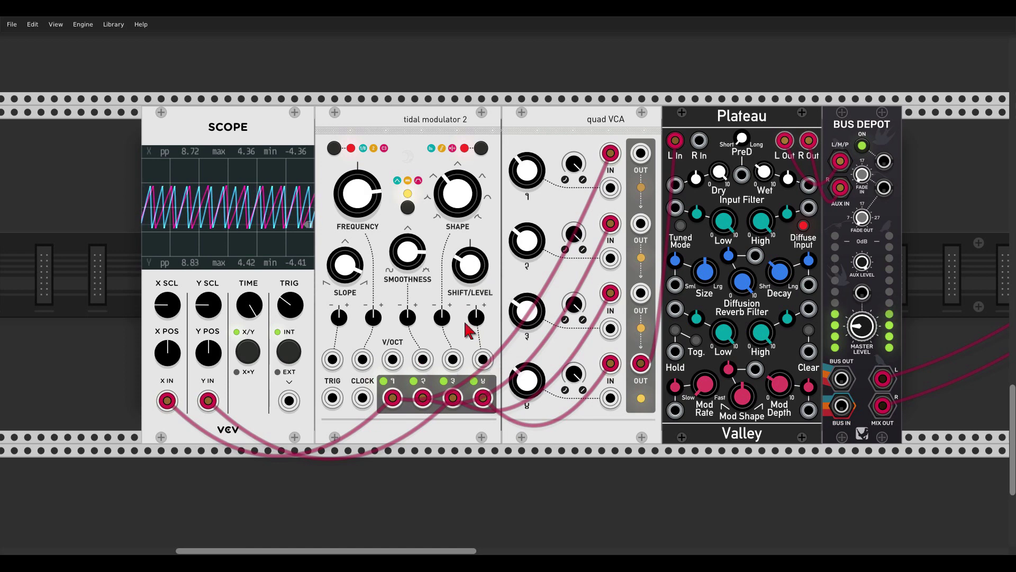
left_click_drag(481, 273, 482, 273)
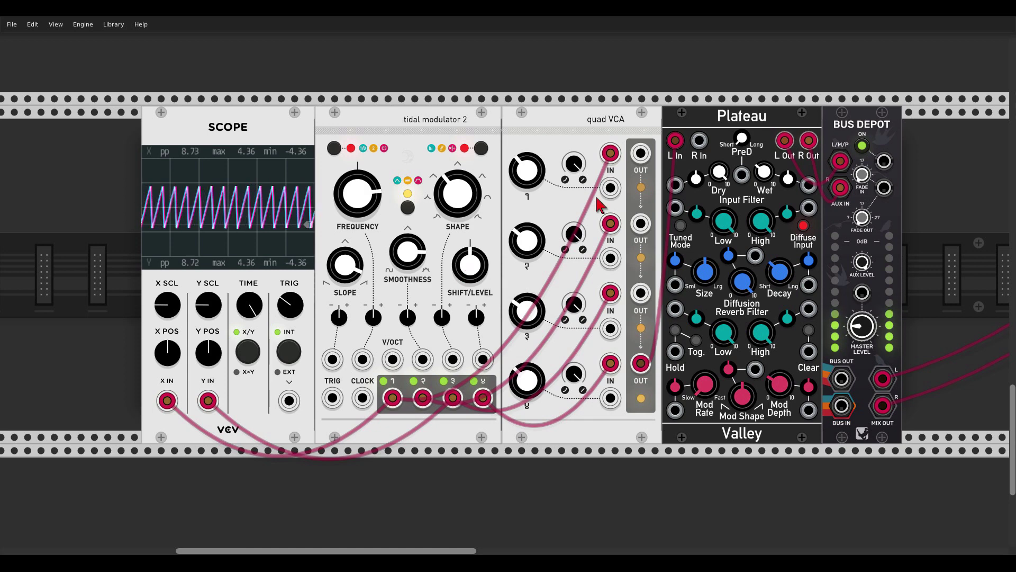
left_click(862, 146)
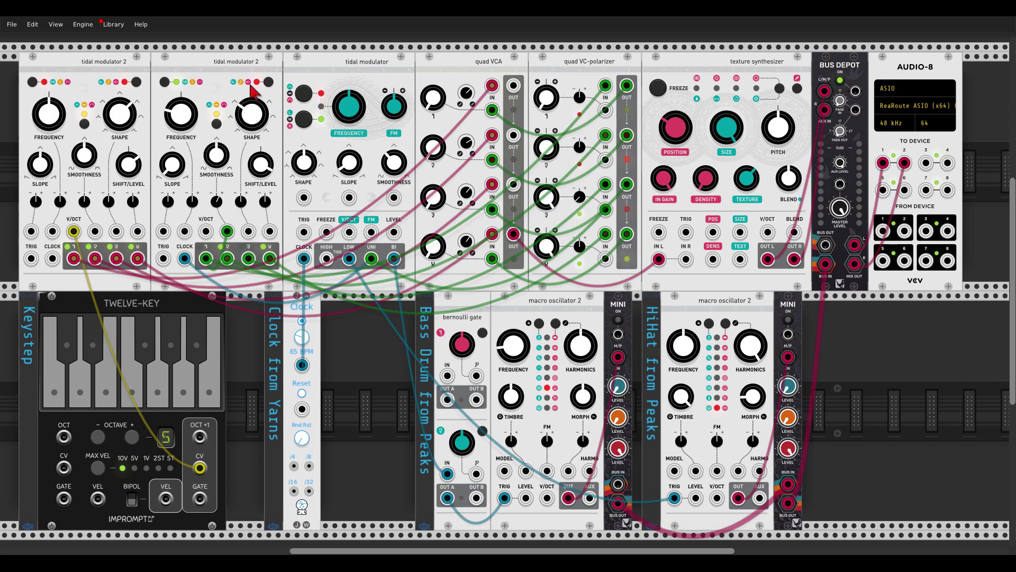
In the patch with two tidal modulator 2 modules and texture synthesizer, adjust the quad VCA's levels for channels 1 and 2
mouse_move(436, 105)
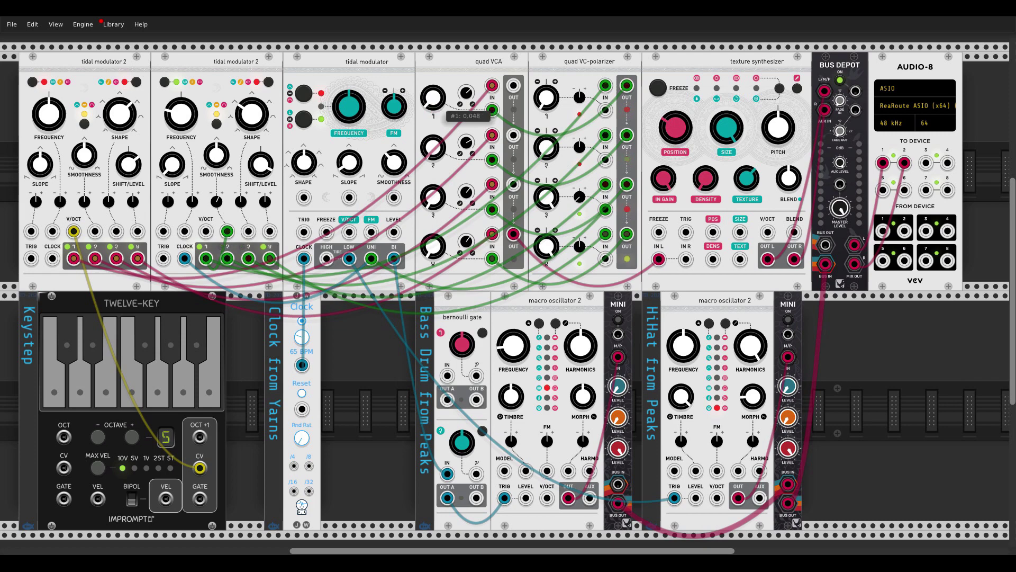
left_click_drag(436, 105, 437, 70)
left_click_drag(429, 109, 434, 106)
left_click_drag(433, 147, 434, 158)
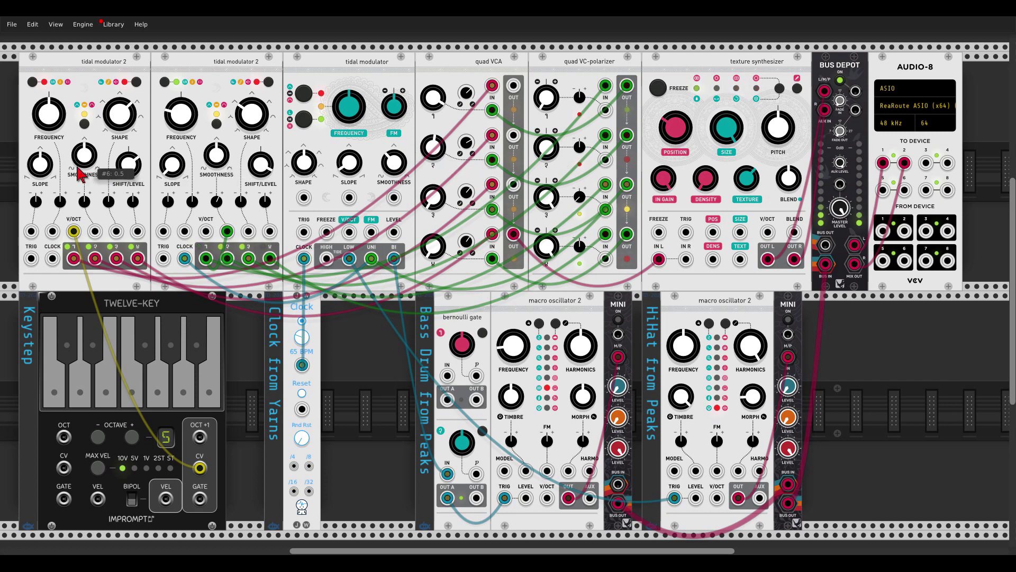
Vary the first tidal modulator 2's SLOPE to about 0.479, adjust the quad VCA's channel 3 level, and reset SLOPE
mouse_move(41, 166)
left_mouse_down()
mouse_move(41, 153)
mouse_move(40, 169)
left_mouse_up()
left_click_drag(433, 197, 433, 196)
left_click_drag(39, 165, 39, 161)
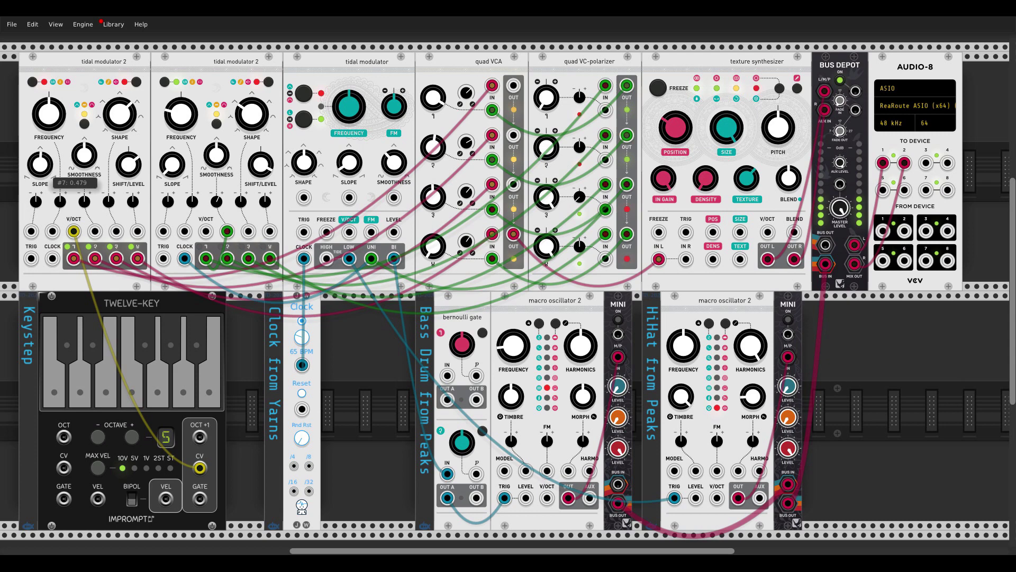
double_click(40, 164)
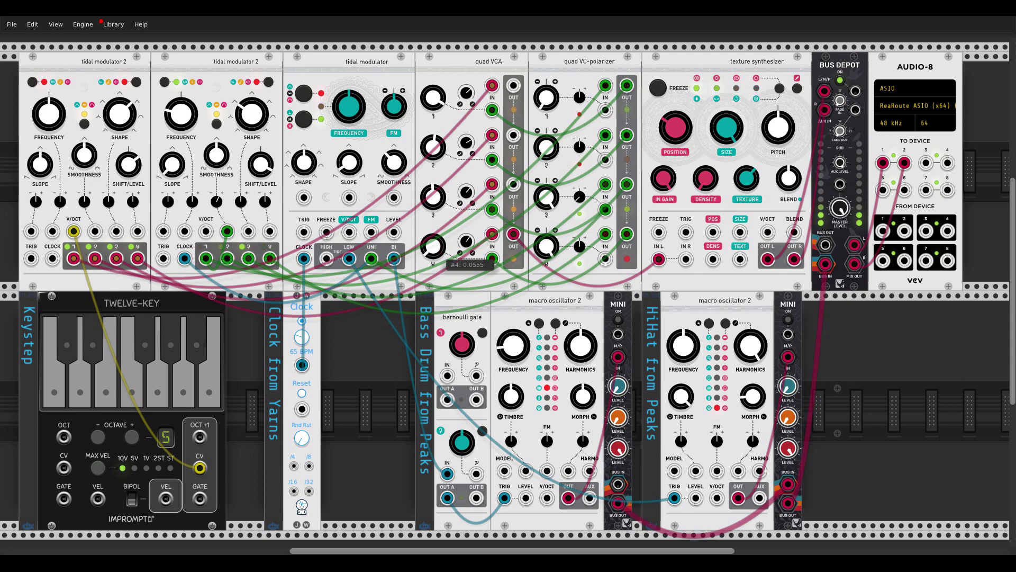
Adjust the quad VCA's channel 4 level and vary the first tidal modulator 2's SLOPE to about 0.503
mouse_move(440, 252)
left_mouse_down()
mouse_move(440, 263)
mouse_move(440, 248)
left_mouse_up()
left_click_drag(43, 169, 40, 159)
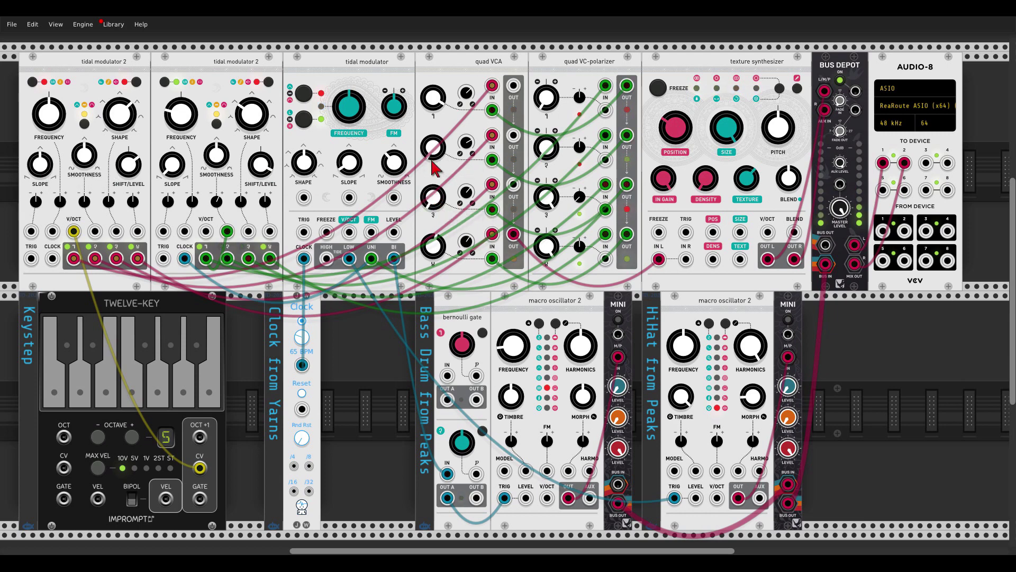
left_click_drag(40, 165, 40, 169)
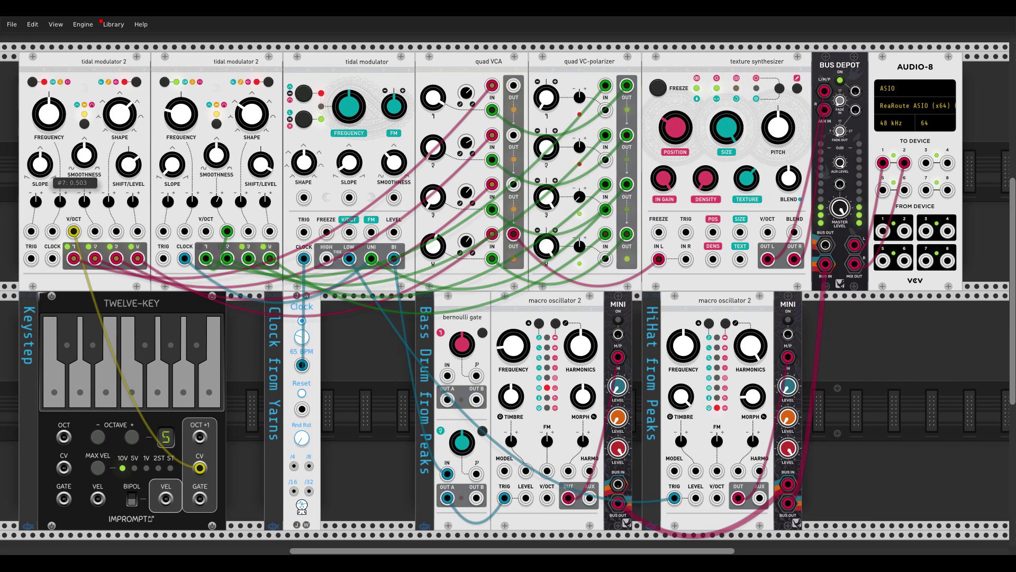
Readjust the quad VCA's levels for channels 2 and 4 and set channel 3 to about 0.3255
left_click_drag(434, 146, 433, 140)
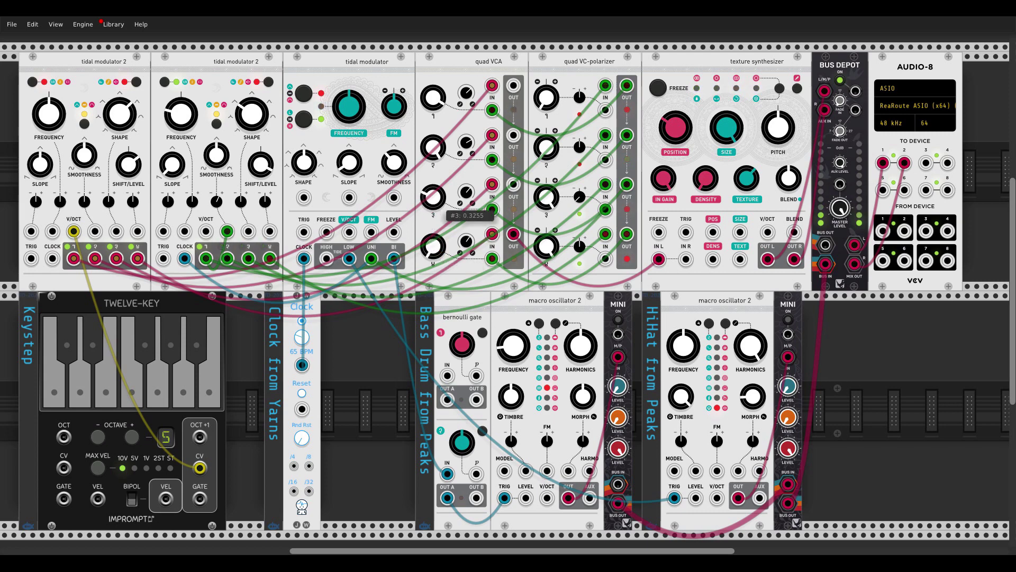
mouse_move(437, 247)
left_click_drag(437, 246, 437, 235)
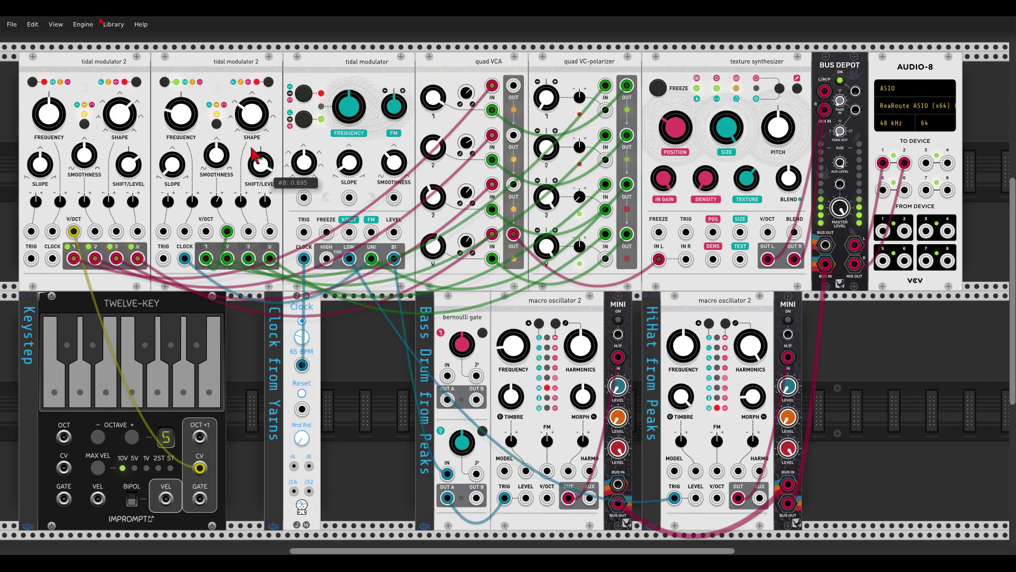
left_click_drag(372, 258, 185, 259)
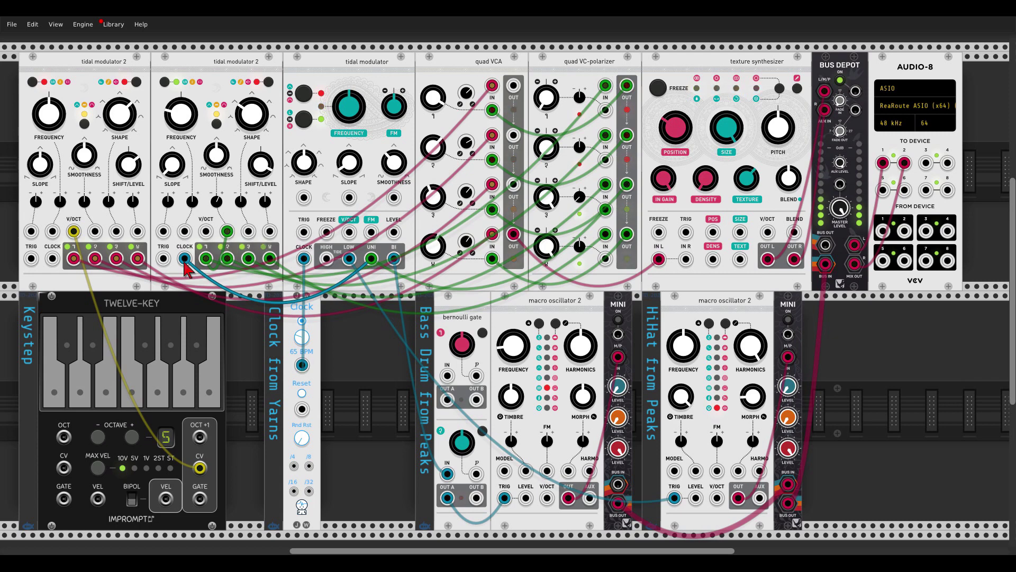
Trace the tidal modulator's UNI cable to the quad VC-polarizer, and turn on the MINI mixers for the Bass Drum and HiHat voices
left_click_drag(371, 258, 605, 209)
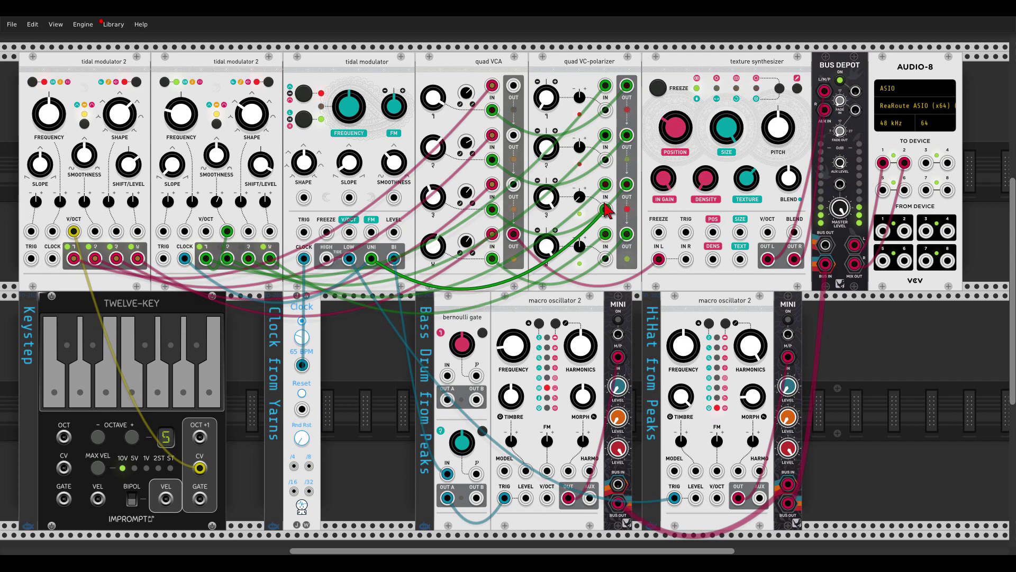
left_click_drag(605, 209, 514, 318)
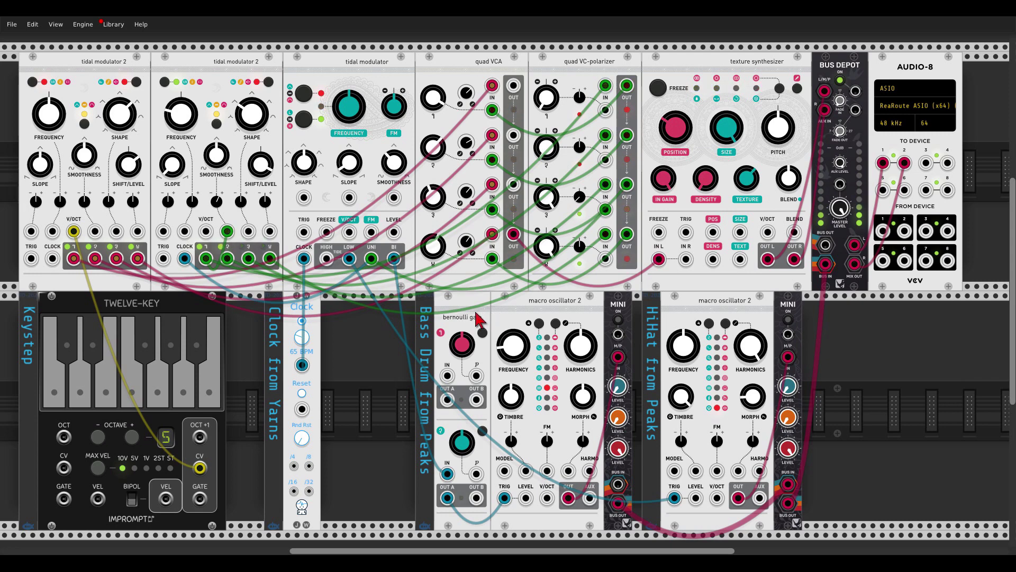
left_click(618, 320)
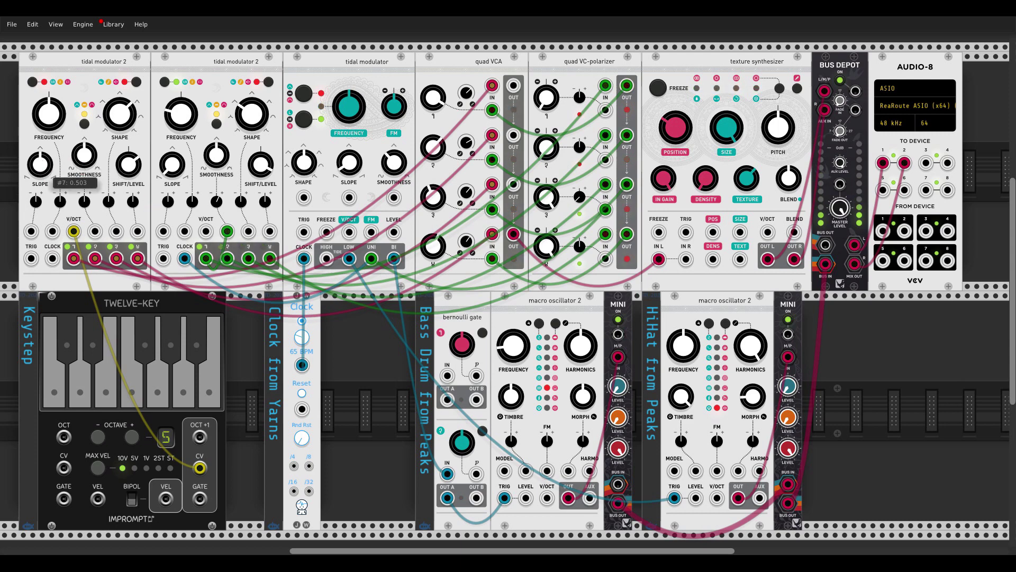
Vary the first tidal modulator 2's SLOPE and SHAPE, and adjust its SMOOTHNESS to about 0.5105
left_click_drag(45, 171, 45, 168)
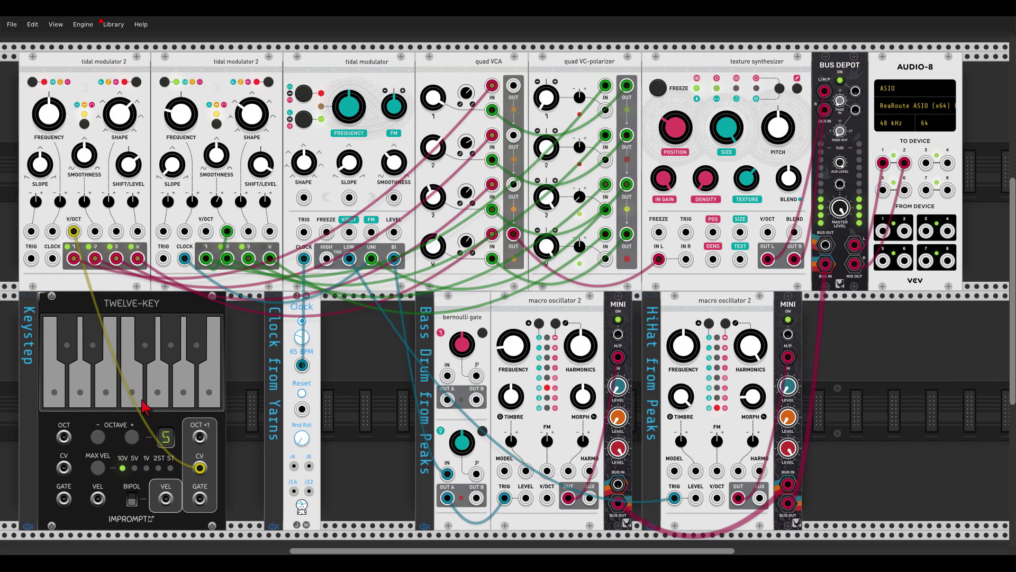
left_click_drag(45, 169, 48, 155)
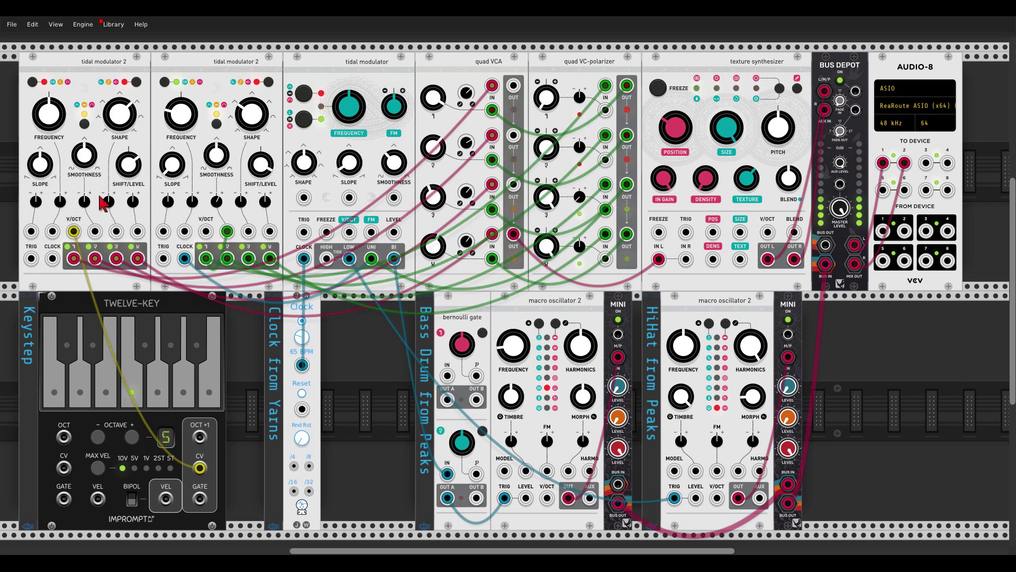
left_click_drag(84, 155, 86, 153)
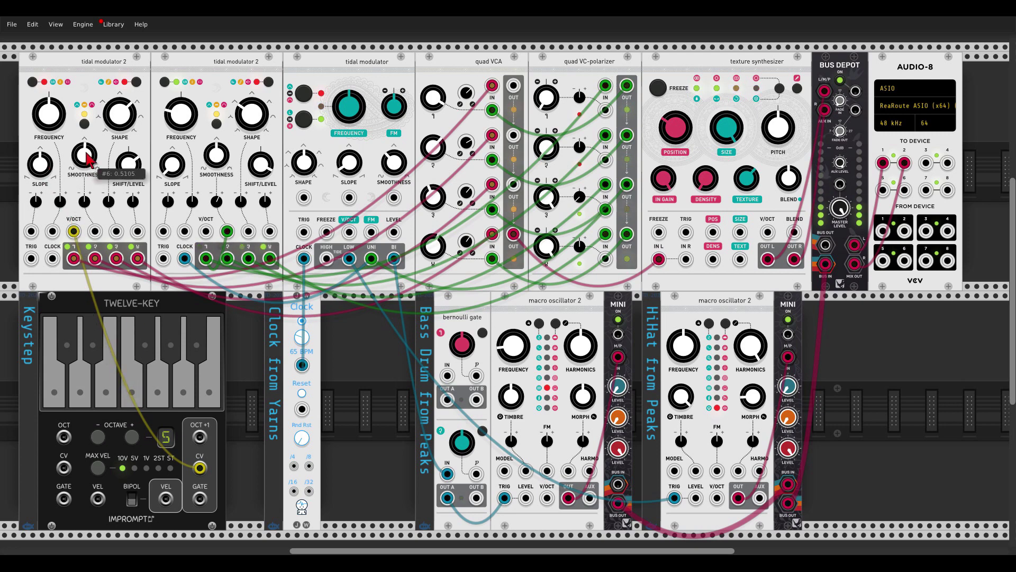
left_click_drag(119, 113, 119, 125)
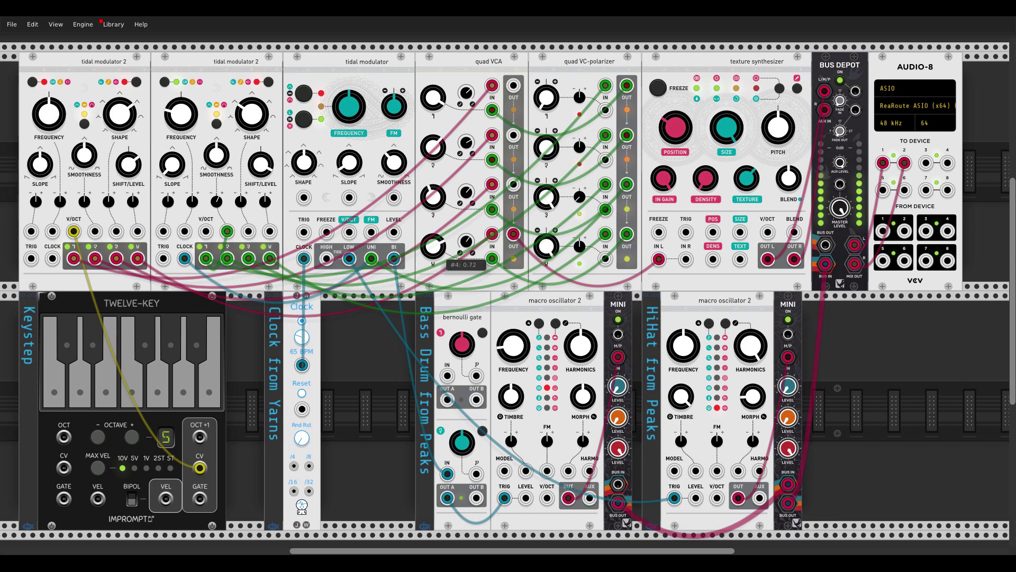
Set the quad VCA's channel 4 to about 0.424 and channel 2 to about 0.859, and vary the first tidal modulator 2's SLOPE
left_click_drag(466, 240, 466, 255)
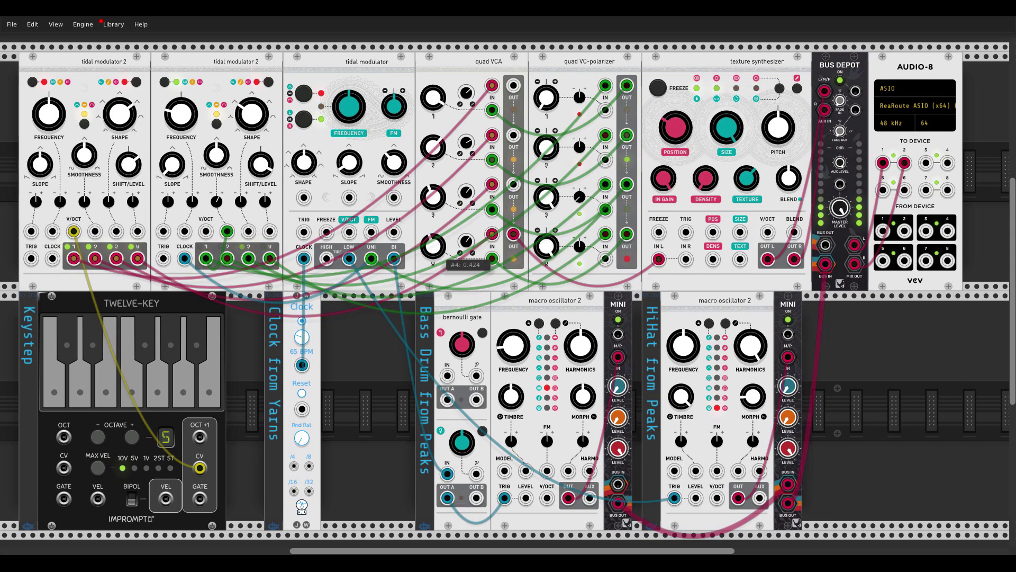
left_click_drag(466, 143, 440, 151)
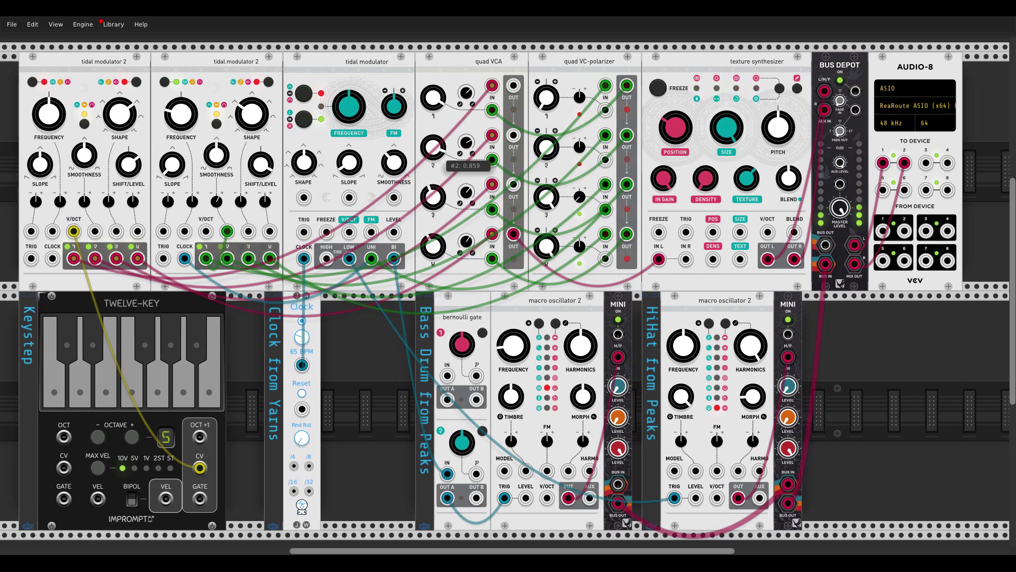
left_click_drag(45, 170, 84, 146)
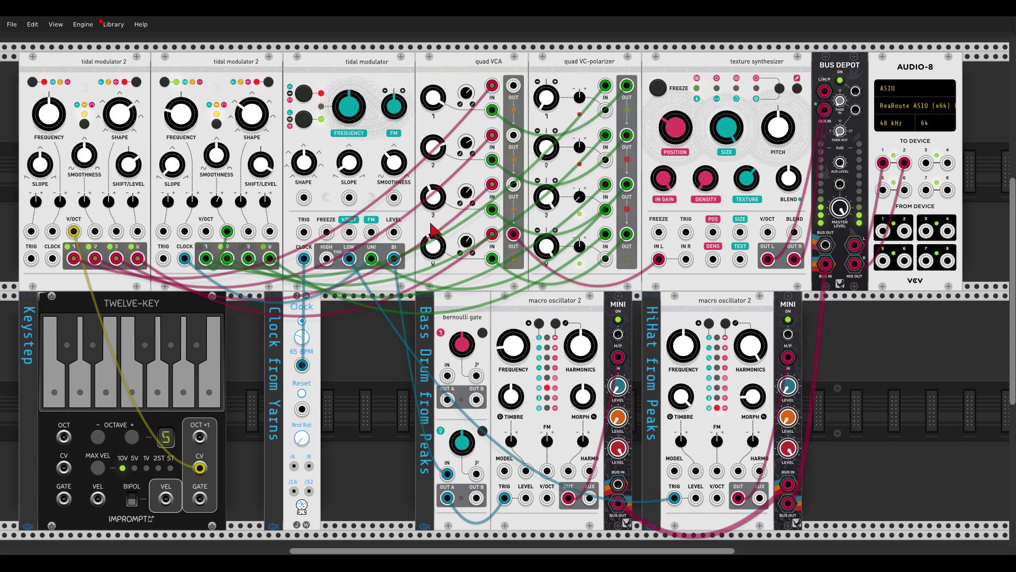